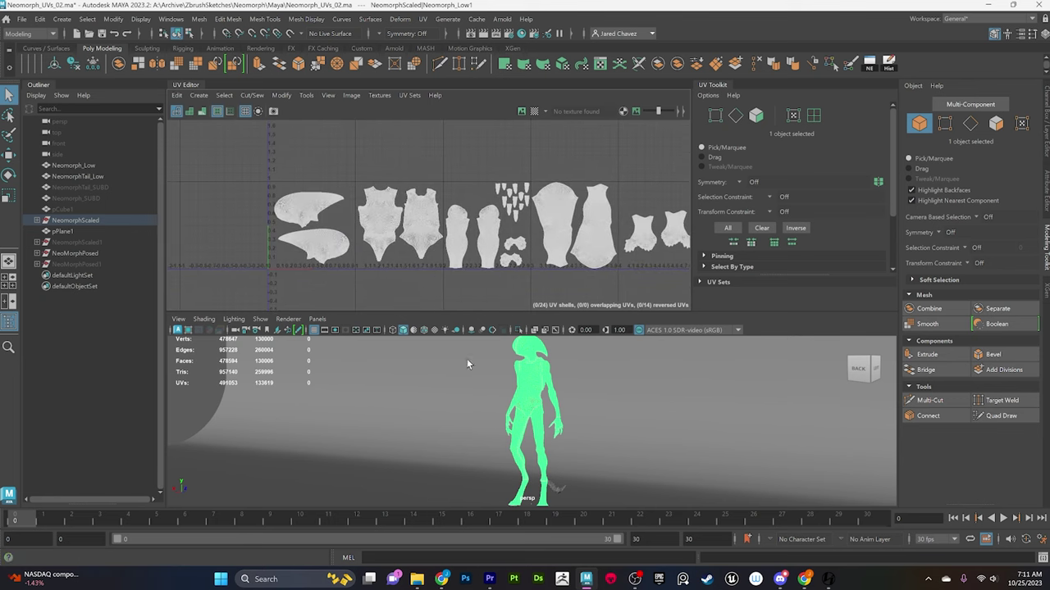
# - Inspect the creature's legs up close and sweep the scene lighting across its rendered torso in Marmoset Toolbag
pyautogui.scroll(5, 549, 398)
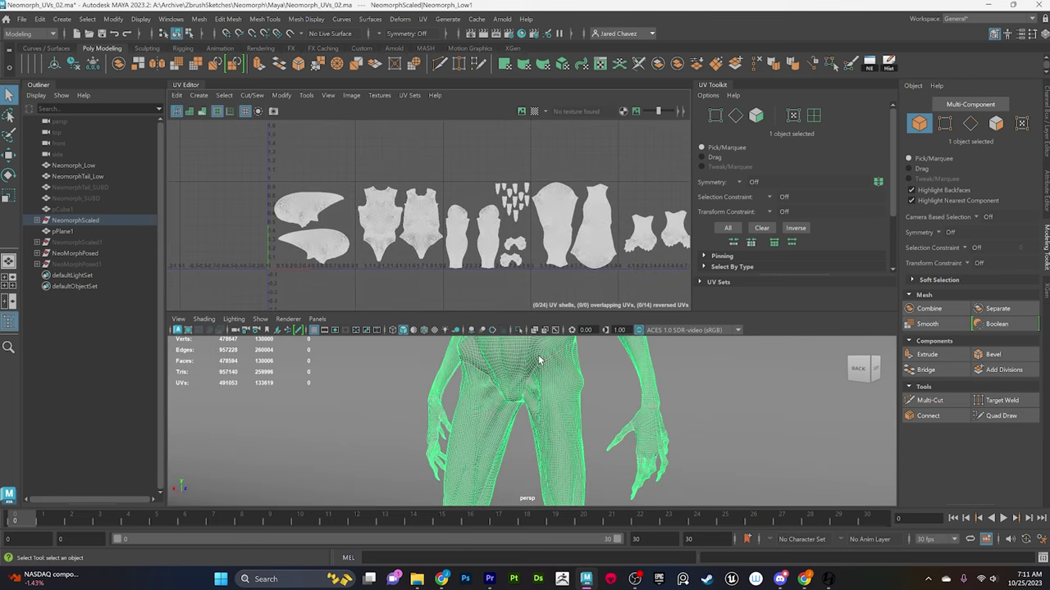
pyautogui.keyDown('alt'); pyautogui.moveTo(537, 372); pyautogui.dragTo(537, 390, button='middle'); pyautogui.keyUp('alt')
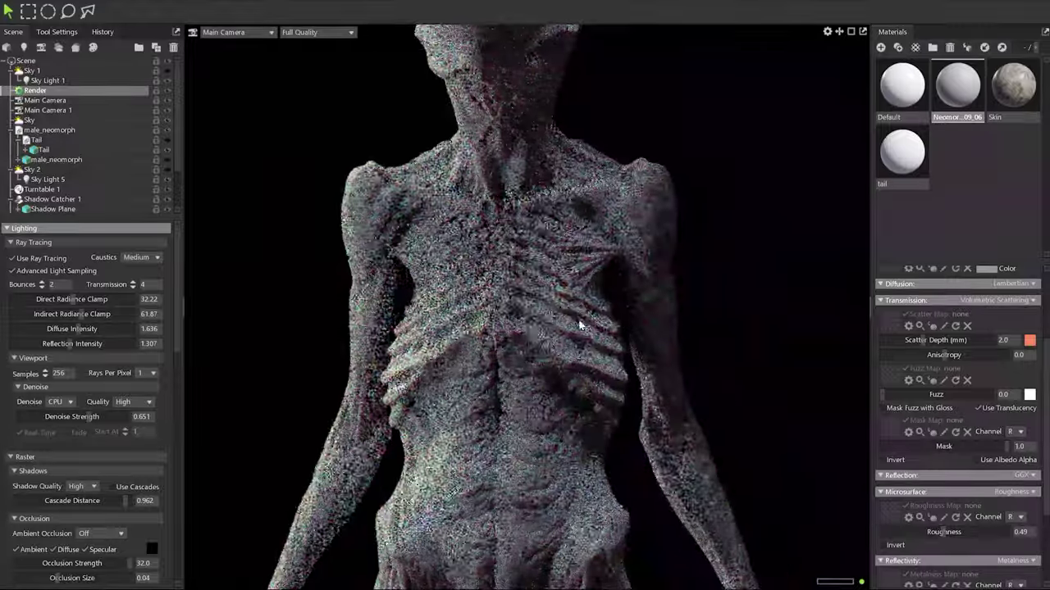
pyautogui.moveTo(579, 325)
pyautogui.keyDown('shift'); pyautogui.mouseDown()
pyautogui.moveTo(607, 309)
pyautogui.moveTo(684, 314)
pyautogui.moveTo(602, 281)
pyautogui.moveTo(750, 312)
pyautogui.moveTo(694, 288)
pyautogui.mouseUp(); pyautogui.keyUp('shift')
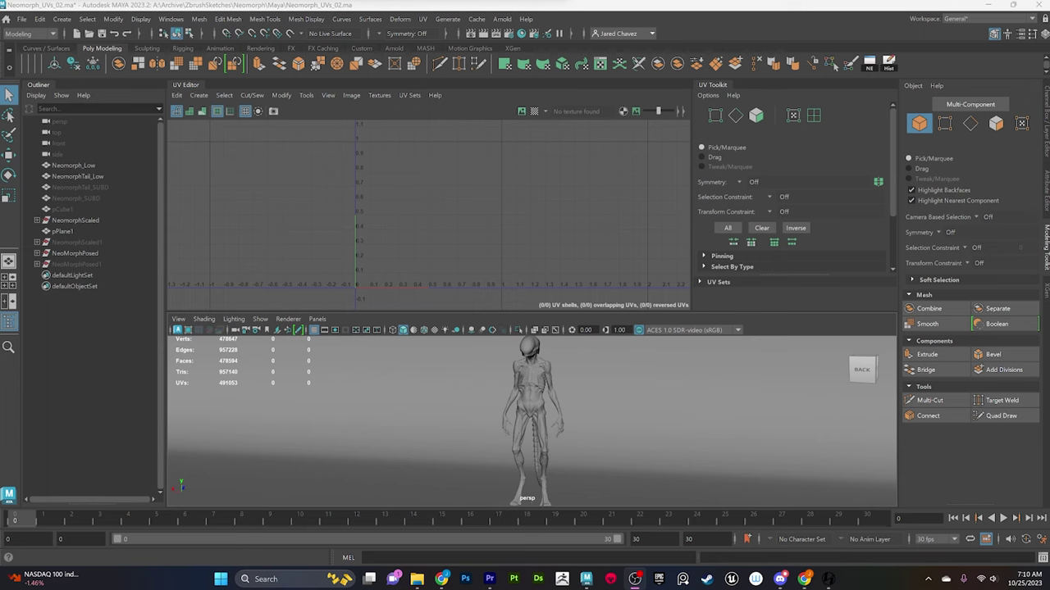
# - Select the NeomorphScaled creature in Maya and examine its head, torso, arm, finger and leg shells in the UV Editor
pyautogui.keyDown('alt'); pyautogui.moveTo(557, 440); pyautogui.dragTo(584, 439); pyautogui.keyUp('alt')
pyautogui.click(532, 392)
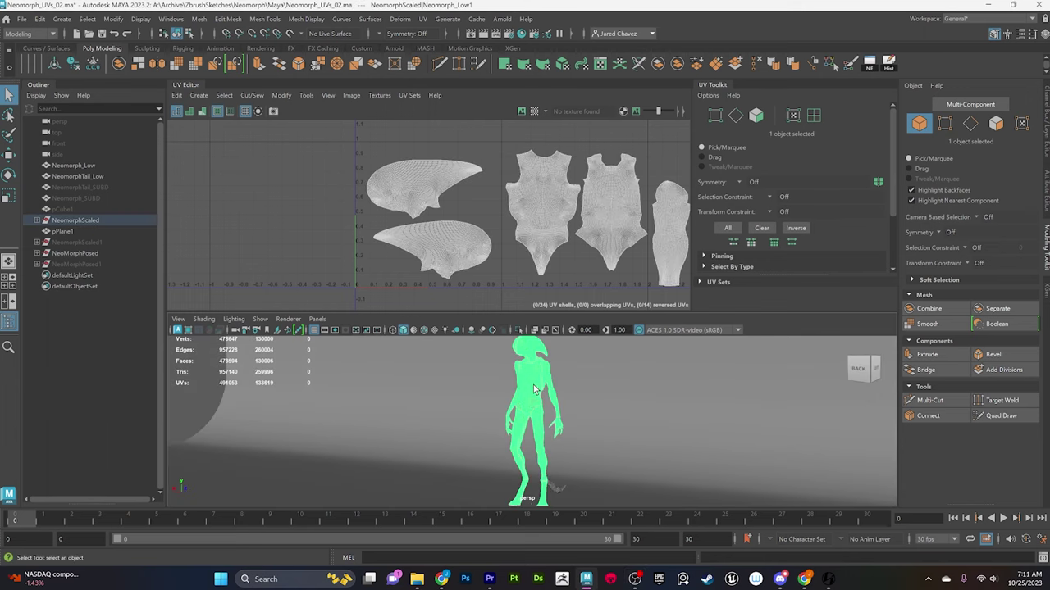
pyautogui.scroll(3, 481, 251)
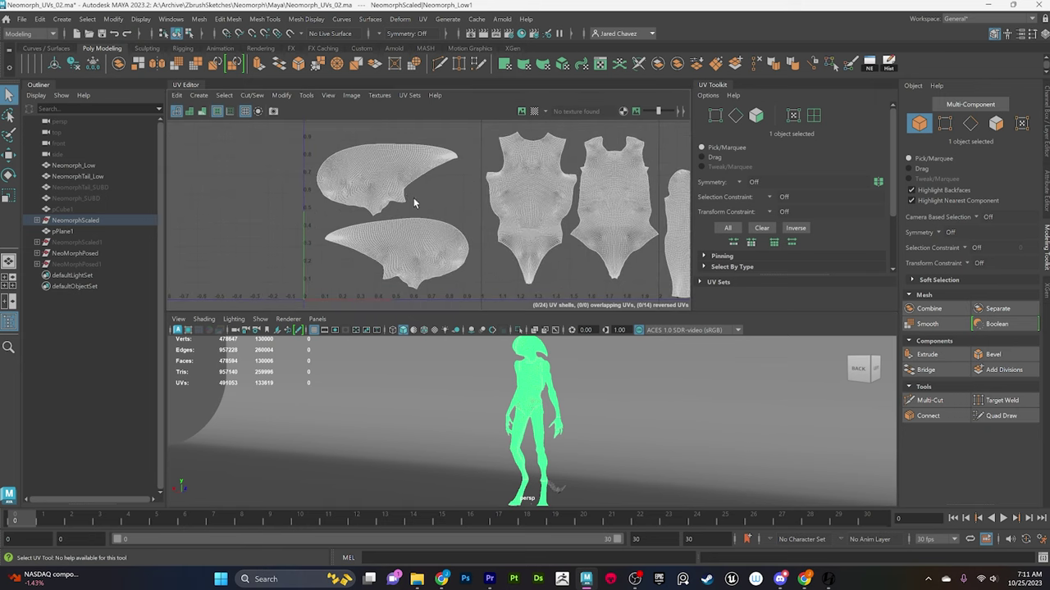
pyautogui.keyDown('alt'); pyautogui.moveTo(432, 225); pyautogui.dragTo(442, 222, button='middle'); pyautogui.keyUp('alt')
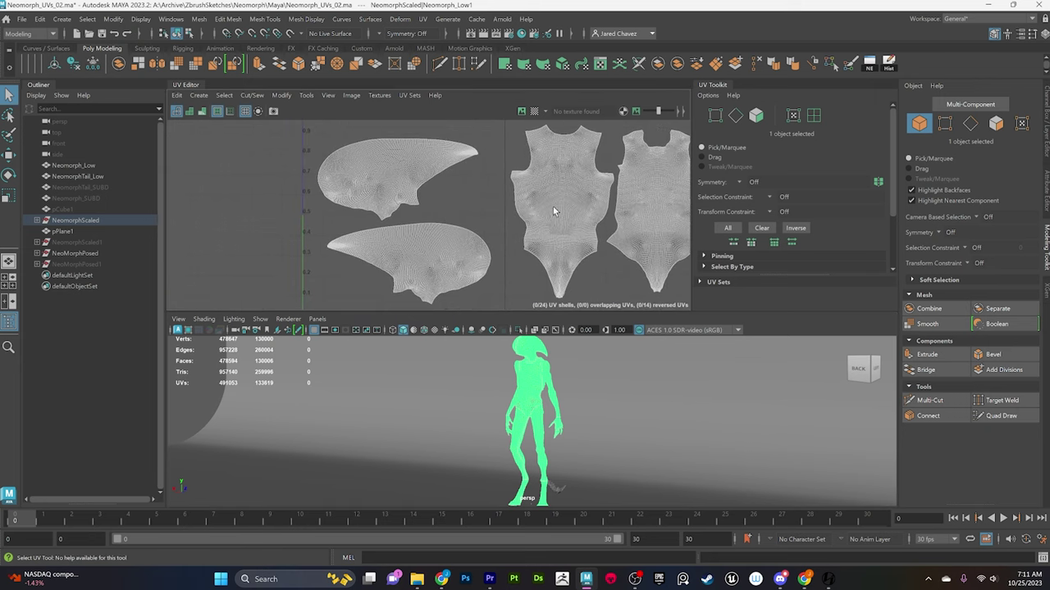
pyautogui.keyDown('alt'); pyautogui.moveTo(554, 212); pyautogui.dragTo(435, 203, button='middle'); pyautogui.keyUp('alt')
pyautogui.keyDown('alt'); pyautogui.moveTo(556, 220); pyautogui.dragTo(318, 229, button='middle'); pyautogui.keyUp('alt')
pyautogui.keyDown('alt'); pyautogui.moveTo(506, 161); pyautogui.dragTo(498, 181, button='middle'); pyautogui.keyUp('alt')
pyautogui.scroll(2, 498, 181)
pyautogui.scroll(1, 498, 181)
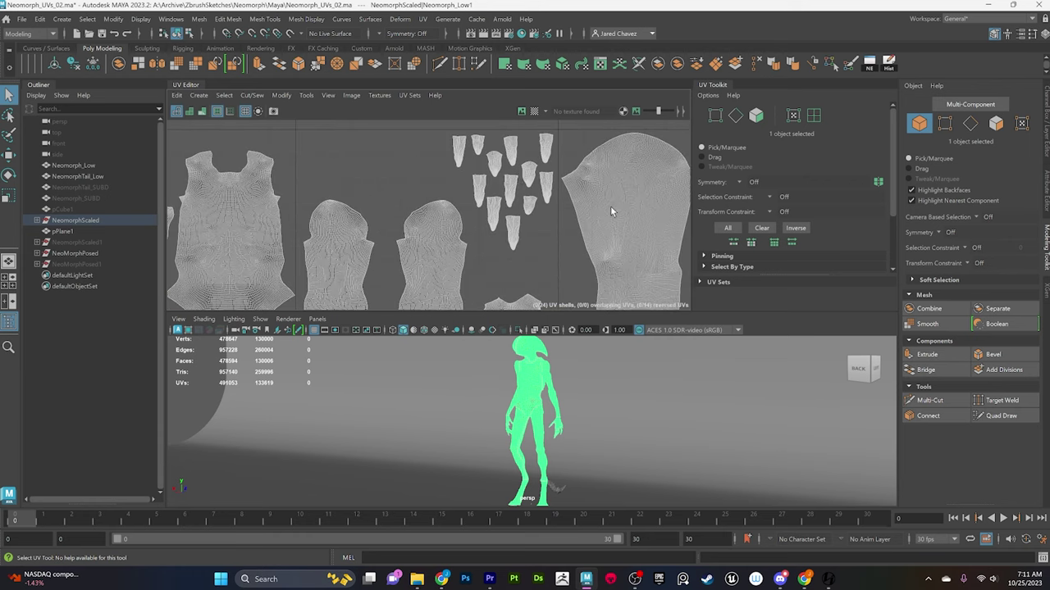
pyautogui.keyDown('alt'); pyautogui.moveTo(611, 210); pyautogui.dragTo(499, 193, button='middle'); pyautogui.keyUp('alt')
pyautogui.moveTo(571, 200)
pyautogui.keyDown('alt'); pyautogui.mouseDown(button='middle')
pyautogui.moveTo(502, 180)
pyautogui.moveTo(541, 191)
pyautogui.moveTo(415, 210)
pyautogui.moveTo(635, 225)
pyautogui.mouseUp(button='middle'); pyautogui.keyUp('alt')
pyautogui.scroll(-2, 525, 179)
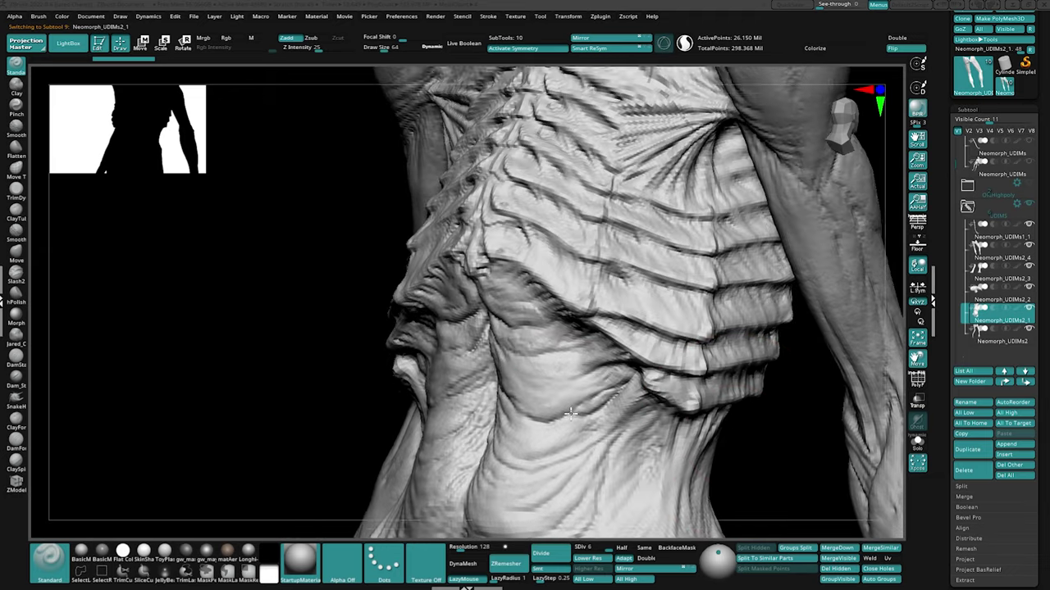
# - Switch to ZBrush, reduce the Draw Size to about 10.4 and make the Neomorph_UDIMs2 arm subtool active
pyautogui.moveTo(570, 414); pyautogui.dragTo(572, 426, button='right')
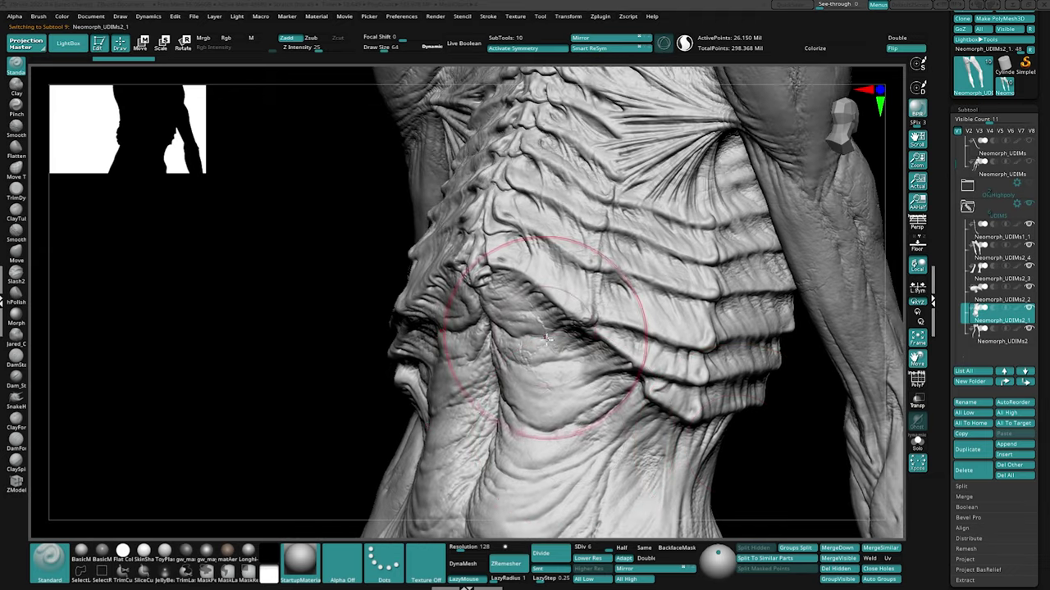
pyautogui.keyDown('ctrl'); pyautogui.moveTo(578, 353); pyautogui.dragTo(598, 415, button='right'); pyautogui.keyUp('ctrl')
pyautogui.press('space')
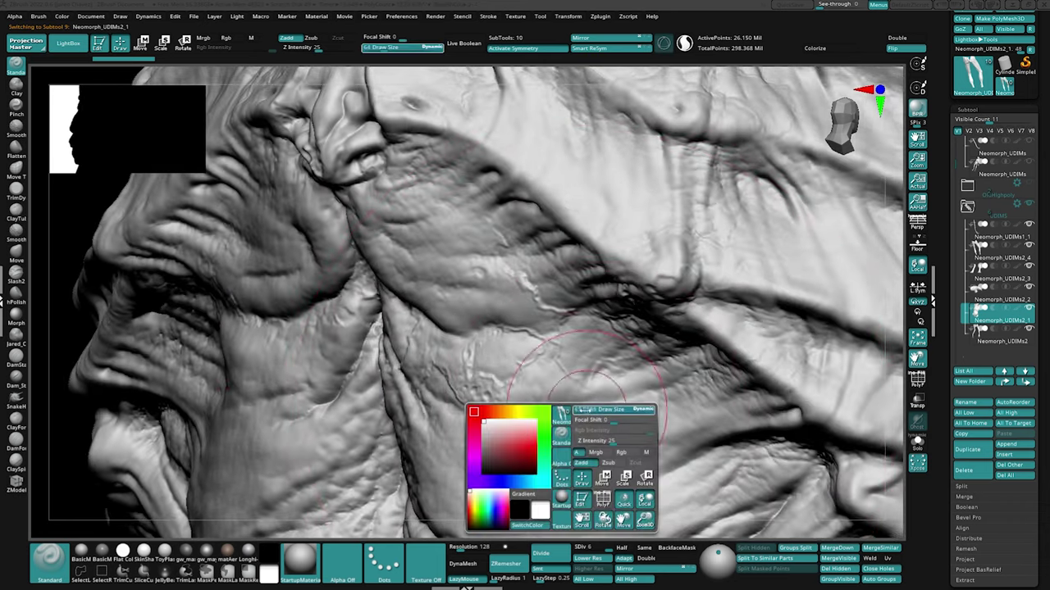
pyautogui.moveTo(585, 410); pyautogui.dragTo(583, 410)
pyautogui.moveTo(585, 411)
pyautogui.mouseDown(button='right')
pyautogui.moveTo(561, 411)
pyautogui.moveTo(607, 402)
pyautogui.mouseUp(button='right')
pyautogui.keyDown('alt'); pyautogui.click(718, 414); pyautogui.keyUp('alt')
# - Examine the sculpted skin detail on the arm, head and neck of the creature
pyautogui.keyDown('alt'); pyautogui.moveTo(850, 431); pyautogui.dragTo(682, 246, button='right'); pyautogui.keyUp('alt')
pyautogui.scroll(5, 623, 360)
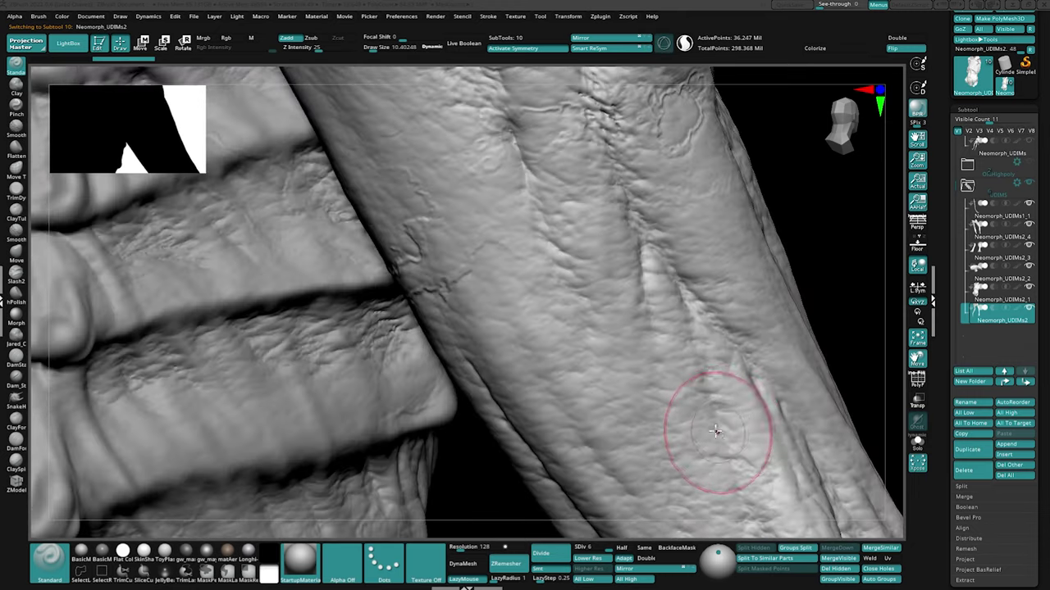
pyautogui.keyDown('ctrl'); pyautogui.moveTo(716, 432); pyautogui.dragTo(712, 385, button='right'); pyautogui.keyUp('ctrl')
pyautogui.keyDown('alt'); pyautogui.moveTo(788, 524); pyautogui.dragTo(590, 369, button='right'); pyautogui.keyUp('alt')
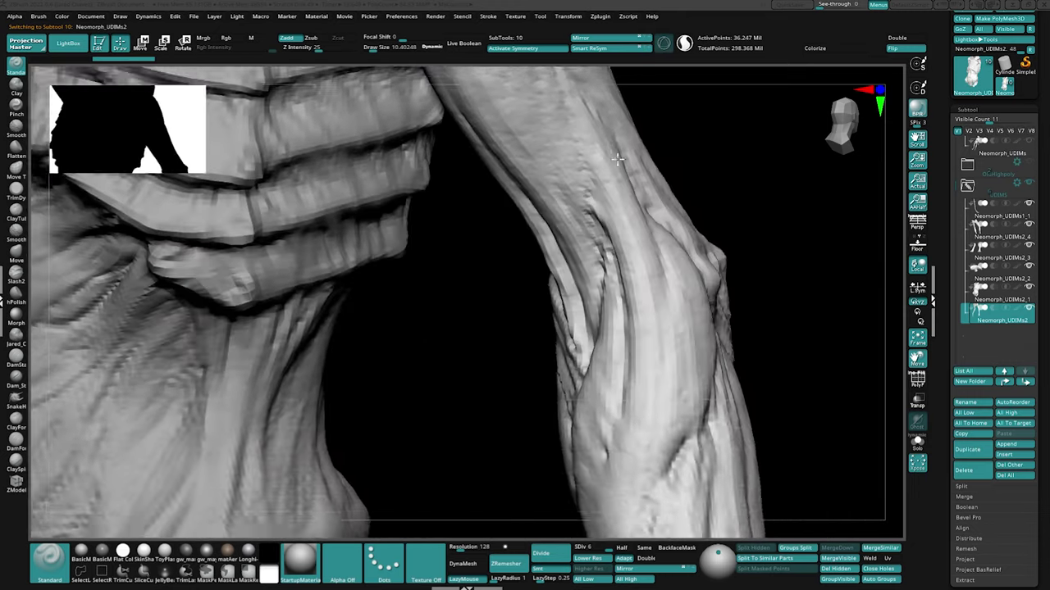
pyautogui.moveTo(591, 525)
pyautogui.keyDown('alt'); pyautogui.mouseDown(button='right')
pyautogui.moveTo(508, 414)
pyautogui.moveTo(556, 438)
pyautogui.moveTo(576, 411)
pyautogui.mouseUp(button='right'); pyautogui.keyUp('alt')
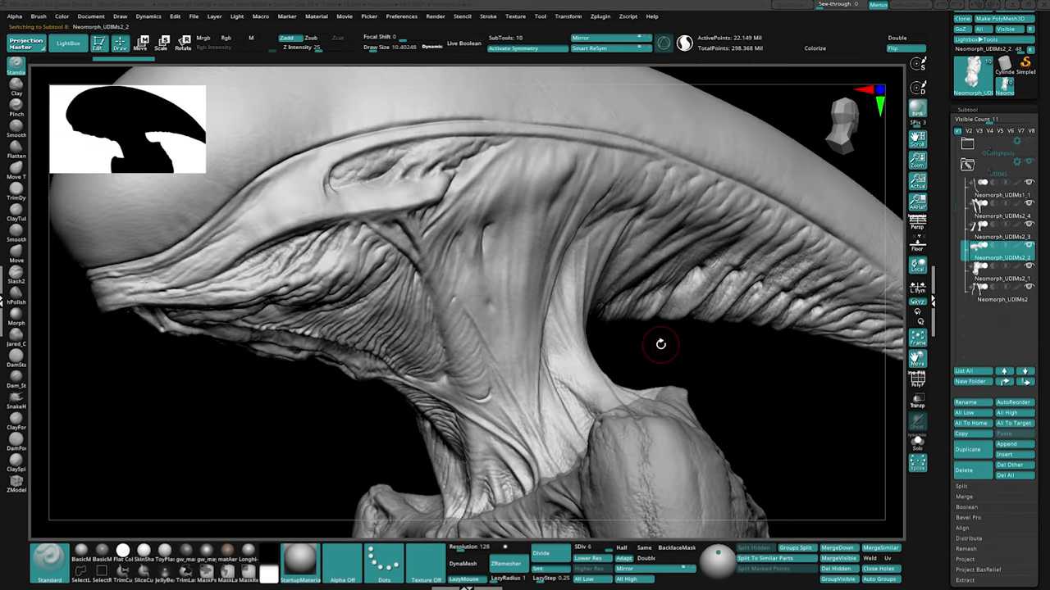
pyautogui.moveTo(660, 345)
pyautogui.mouseDown()
pyautogui.moveTo(602, 344)
pyautogui.moveTo(462, 428)
pyautogui.mouseUp()
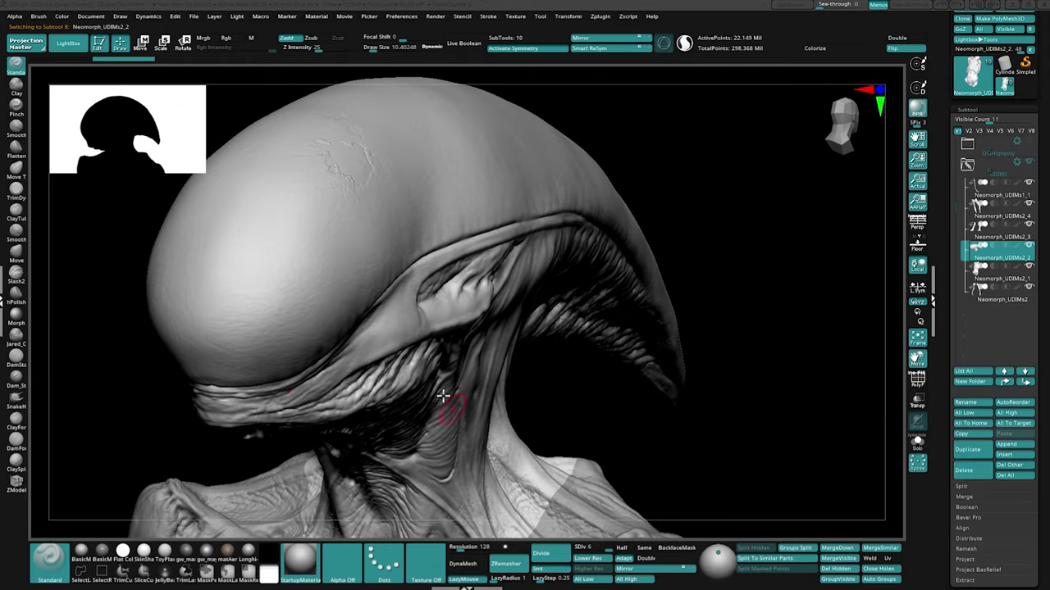
pyautogui.moveTo(347, 169)
pyautogui.keyDown('ctrl'); pyautogui.mouseDown(button='right')
pyautogui.moveTo(422, 303)
pyautogui.moveTo(492, 312)
pyautogui.moveTo(491, 346)
pyautogui.mouseUp(button='right'); pyautogui.keyUp('ctrl')
pyautogui.moveTo(490, 345); pyautogui.dragTo(483, 330)
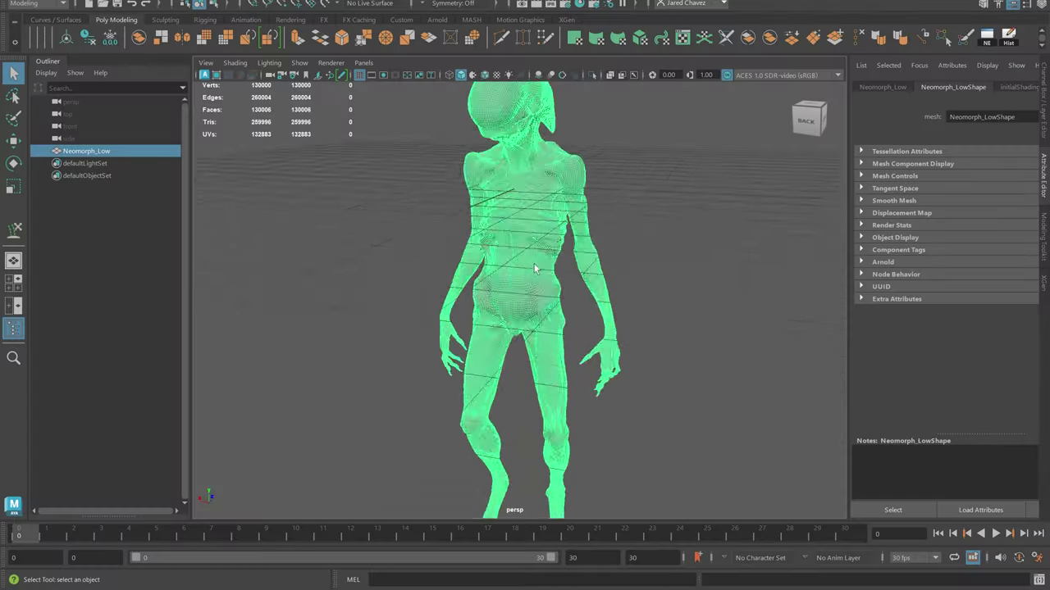
# - Back in Maya, dock the UV Editor above the perspective view of Neomorph_Low and enlarge its area
pyautogui.keyDown('alt'); pyautogui.moveTo(551, 281); pyautogui.dragTo(554, 254); pyautogui.keyUp('alt')
pyautogui.scroll(-5, 548, 254)
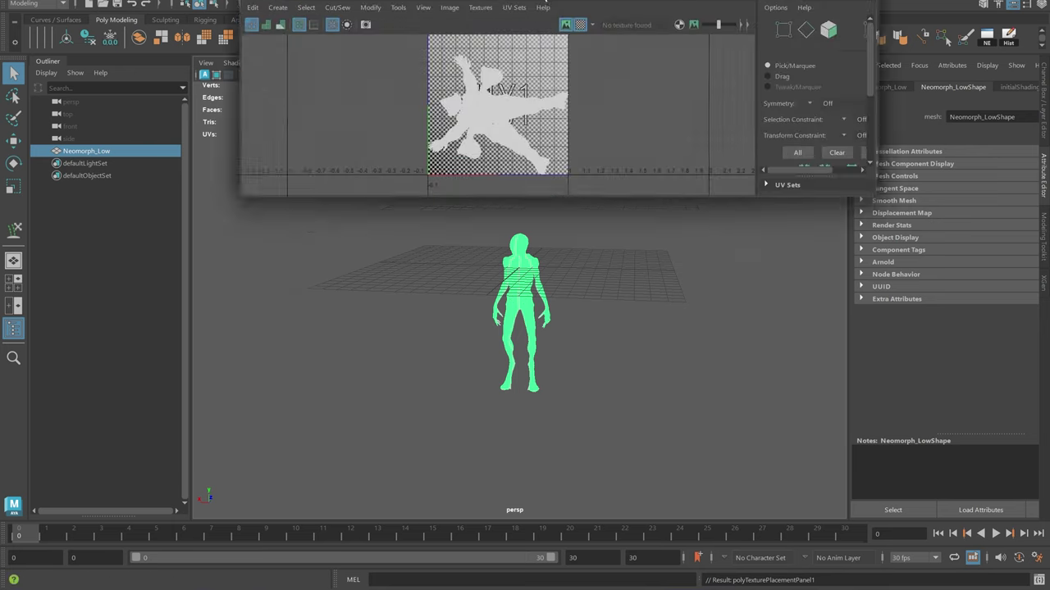
pyautogui.moveTo(502, 6); pyautogui.dragTo(455, 58)
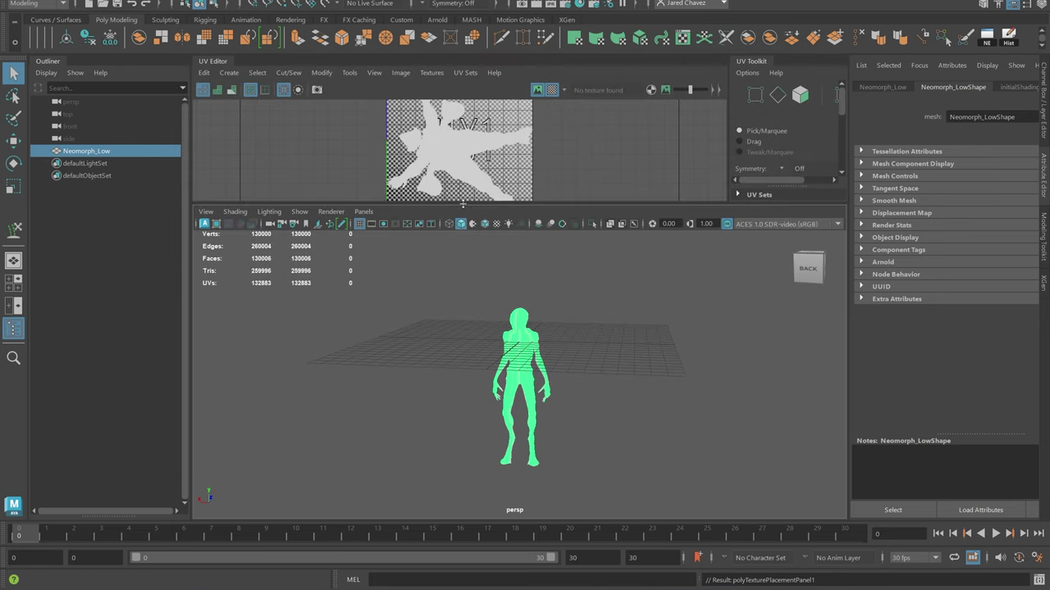
pyautogui.moveTo(467, 286); pyautogui.dragTo(467, 336)
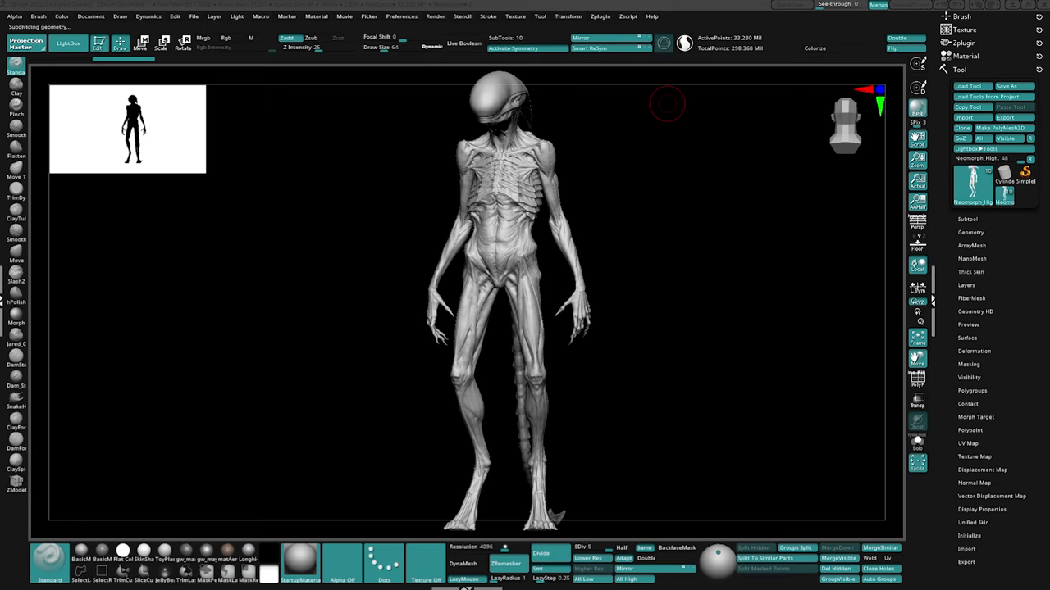
# - In ZBrush, display the polygon wireframe on the high-resolution creature and examine its topology around the ribs
pyautogui.moveTo(647, 197); pyautogui.dragTo(548, 249, button='right')
pyautogui.moveTo(548, 207)
pyautogui.keyDown('alt'); pyautogui.mouseDown(button='right')
pyautogui.moveTo(552, 354)
pyautogui.moveTo(599, 327)
pyautogui.moveTo(617, 335)
pyautogui.moveTo(611, 382)
pyautogui.moveTo(596, 390)
pyautogui.mouseUp(button='right'); pyautogui.keyUp('alt')
pyautogui.click(919, 387)
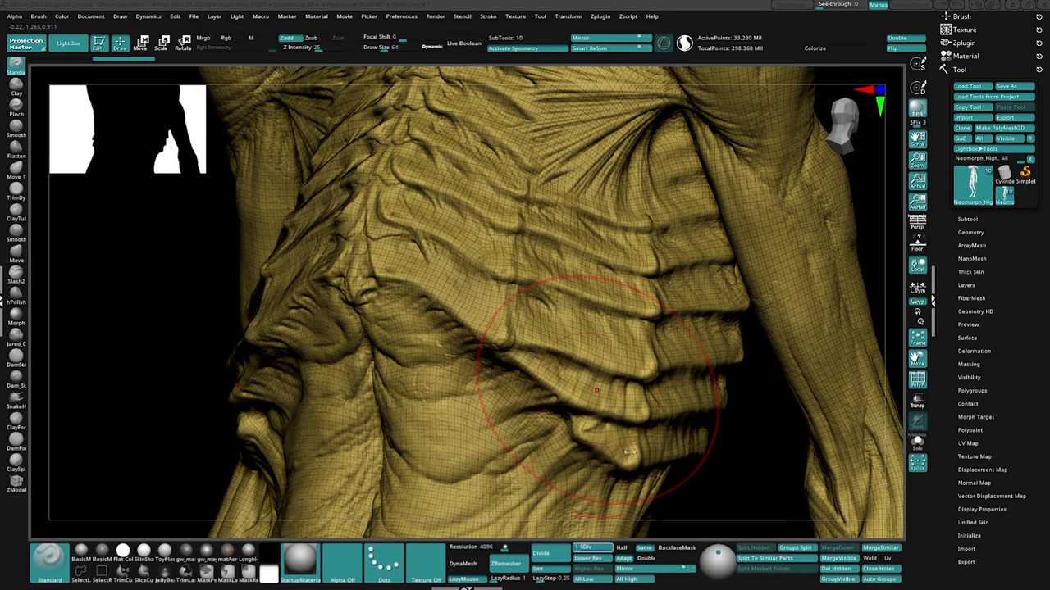
pyautogui.moveTo(629, 452); pyautogui.dragTo(561, 371, button='right')
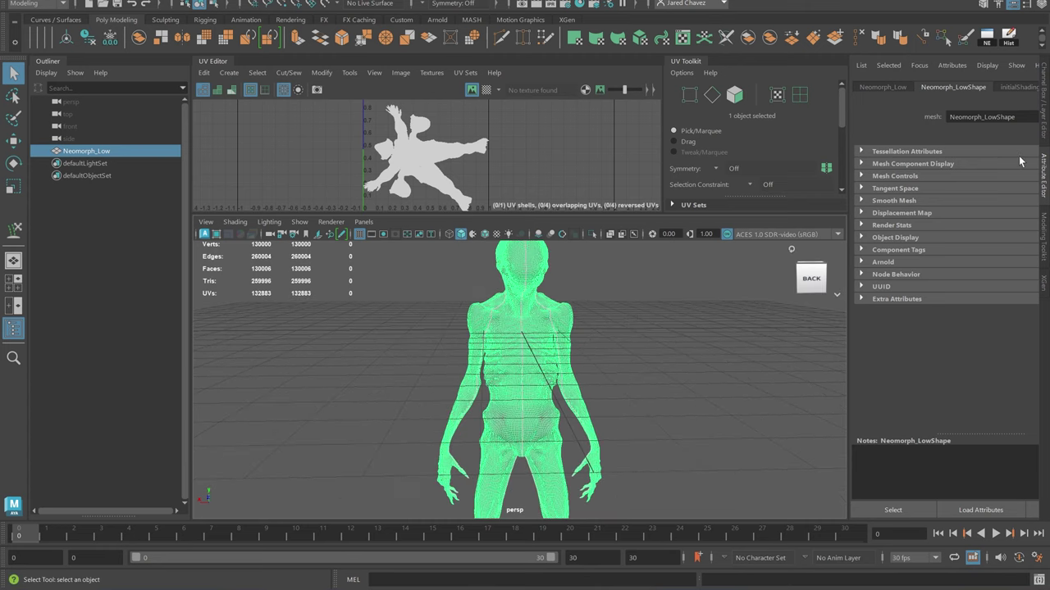
# - Open Maya's Modeling Toolkit and set Symmetry to Object X for the Neomorph_Low mesh
pyautogui.click(1043, 242)
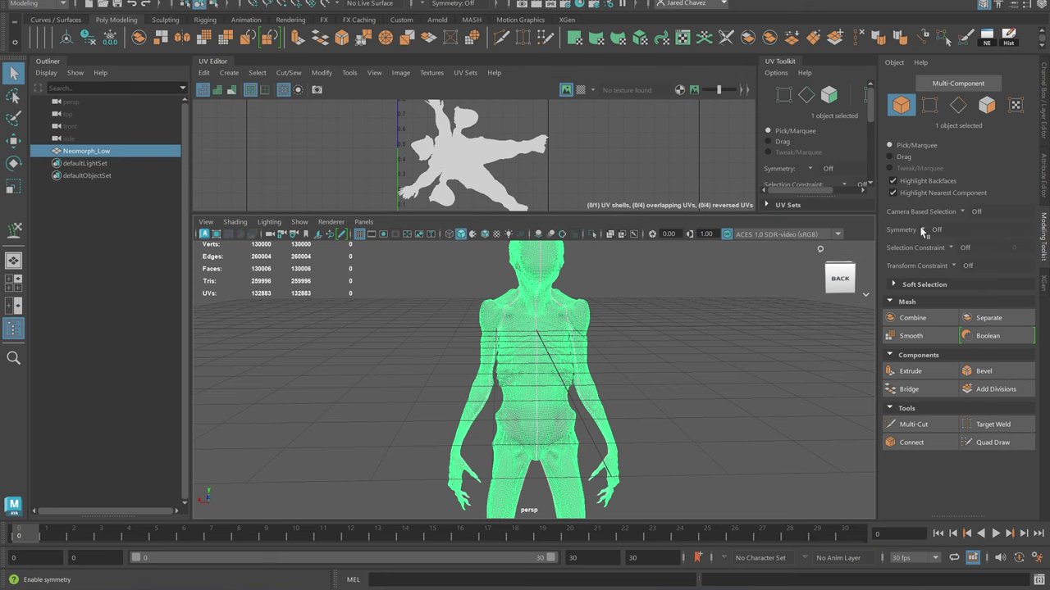
pyautogui.click(943, 248)
pyautogui.scroll(5, 591, 320)
pyautogui.keyDown('alt'); pyautogui.moveTo(589, 320); pyautogui.dragTo(529, 346, button='middle'); pyautogui.keyUp('alt')
pyautogui.scroll(2, 522, 421)
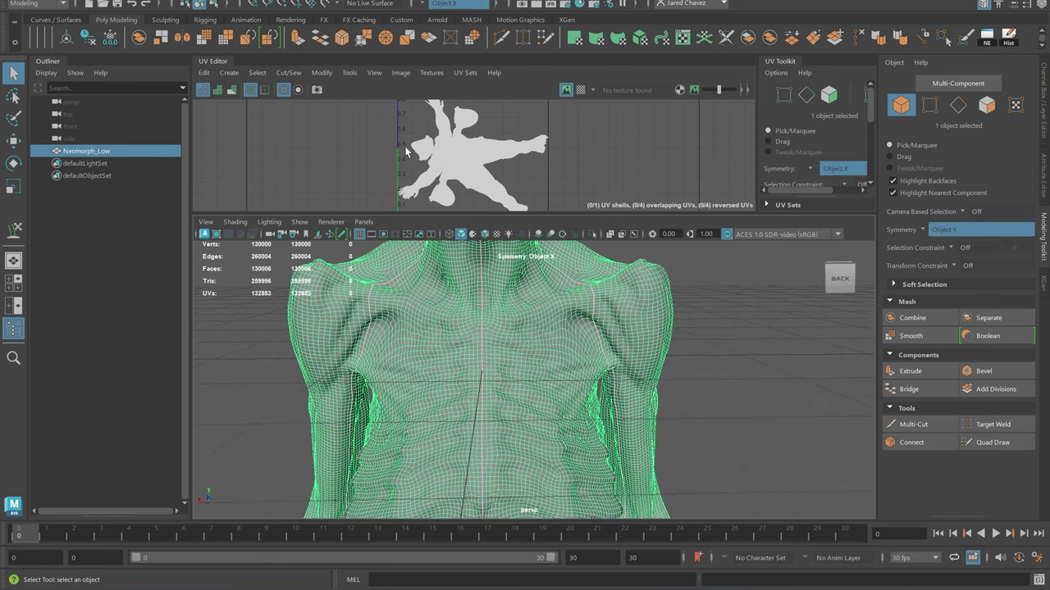
# - Apply a Camera-Based UV projection to the Neomorph_Low mesh and switch to edge selection
pyautogui.scroll(-5, 775, 138)
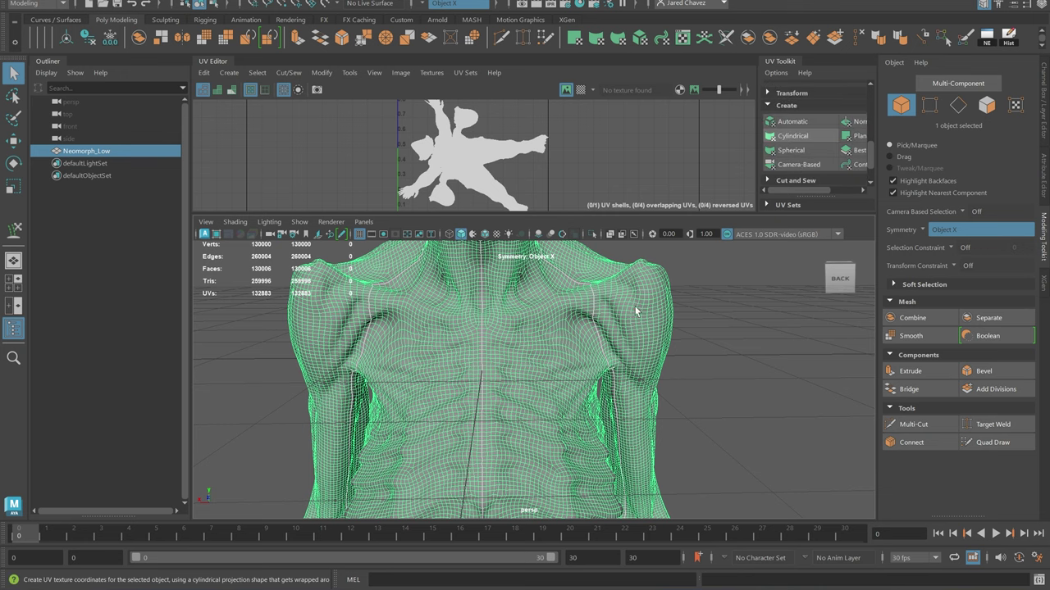
pyautogui.click(796, 167)
pyautogui.keyDown('alt'); pyautogui.moveTo(643, 311); pyautogui.dragTo(614, 391); pyautogui.keyUp('alt')
pyautogui.keyDown('alt'); pyautogui.moveTo(615, 390); pyautogui.dragTo(601, 345, button='middle'); pyautogui.keyUp('alt')
pyautogui.moveTo(599, 245); pyautogui.dragTo(615, 210, button='right')
# - Cut the UVs along the edge loops around both upper arms and around the tops of both thighs
pyautogui.keyDown('alt'); pyautogui.moveTo(613, 318); pyautogui.dragTo(673, 352); pyautogui.keyUp('alt')
pyautogui.moveTo(870, 137); pyautogui.dragTo(870, 163)
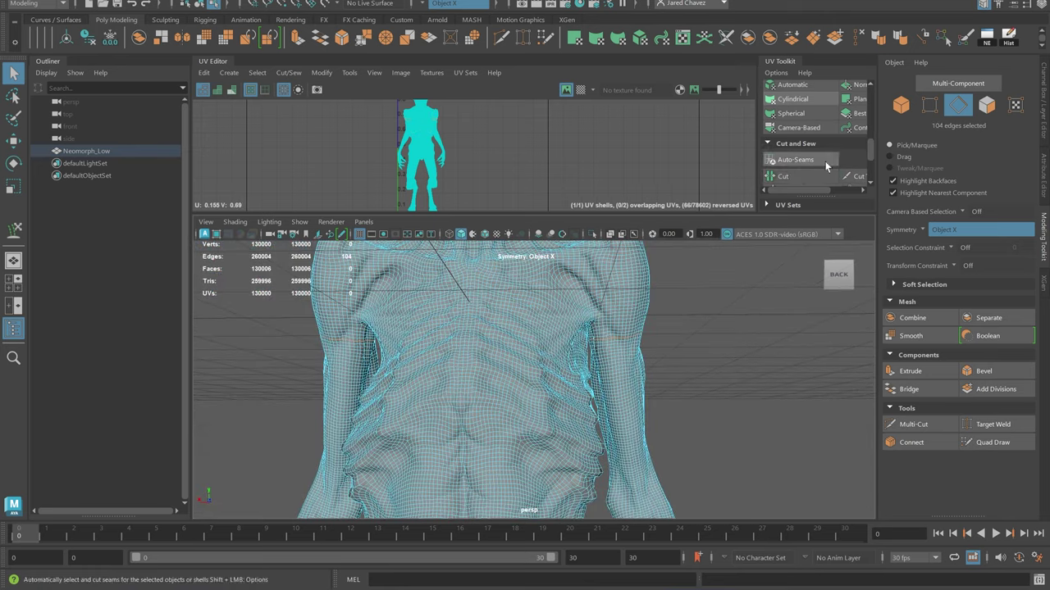
pyautogui.keyDown('alt'); pyautogui.moveTo(451, 304); pyautogui.dragTo(627, 366); pyautogui.keyUp('alt')
pyautogui.scroll(-2, 625, 366)
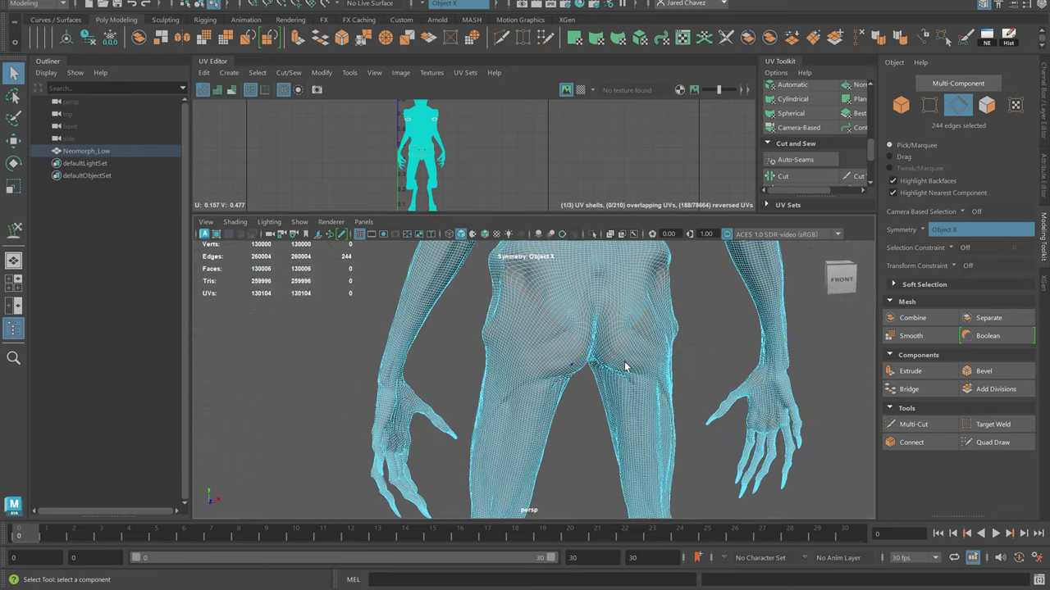
pyautogui.click(792, 182)
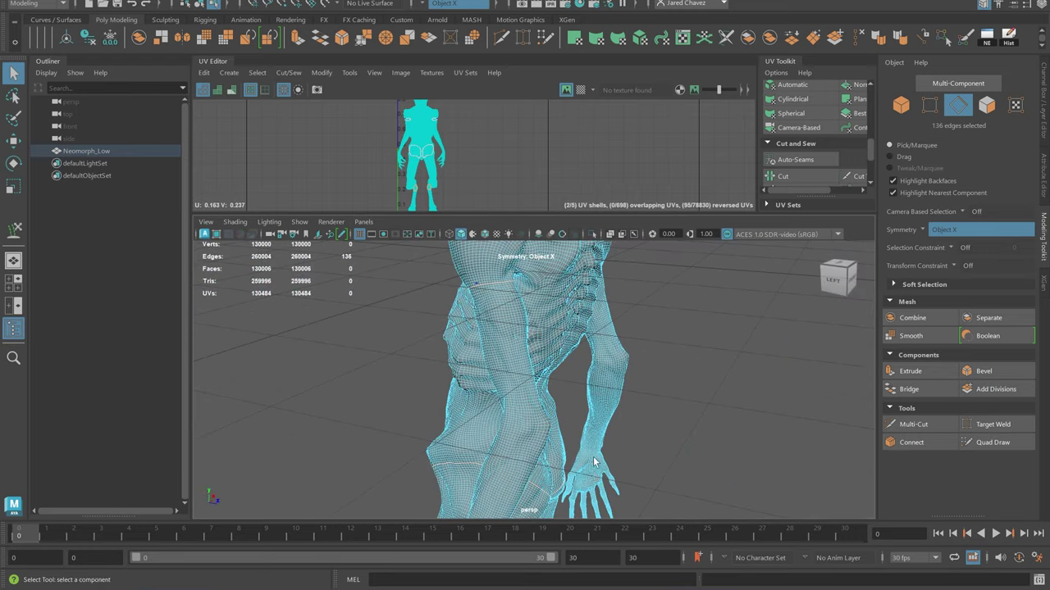
# - Cut the UVs along the edge loops around both knees and both wrists
pyautogui.keyDown('alt'); pyautogui.moveTo(492, 410); pyautogui.dragTo(443, 361); pyautogui.keyUp('alt')
pyautogui.scroll(4, 509, 364)
pyautogui.keyDown('alt'); pyautogui.moveTo(508, 364); pyautogui.dragTo(501, 347); pyautogui.keyUp('alt')
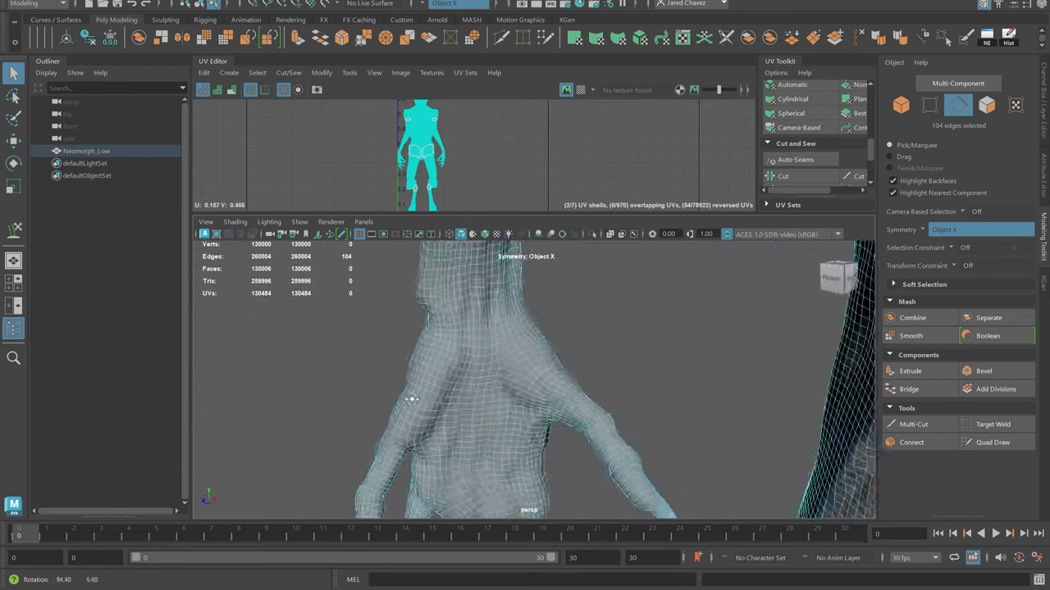
pyautogui.keyDown('alt'); pyautogui.moveTo(410, 398); pyautogui.dragTo(400, 387); pyautogui.keyUp('alt')
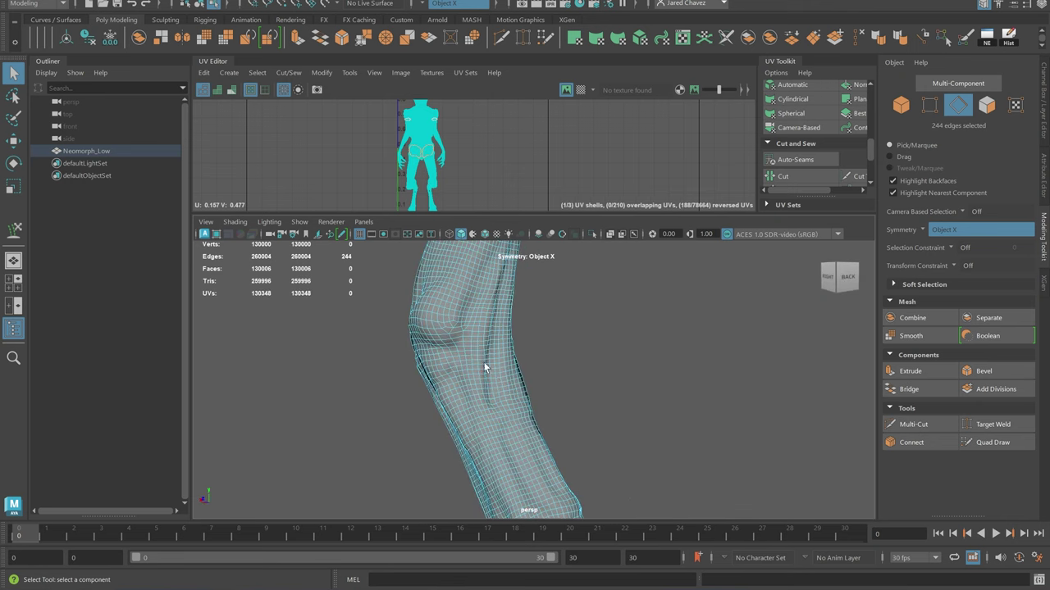
pyautogui.keyDown('alt'); pyautogui.moveTo(484, 366); pyautogui.dragTo(497, 327); pyautogui.keyUp('alt')
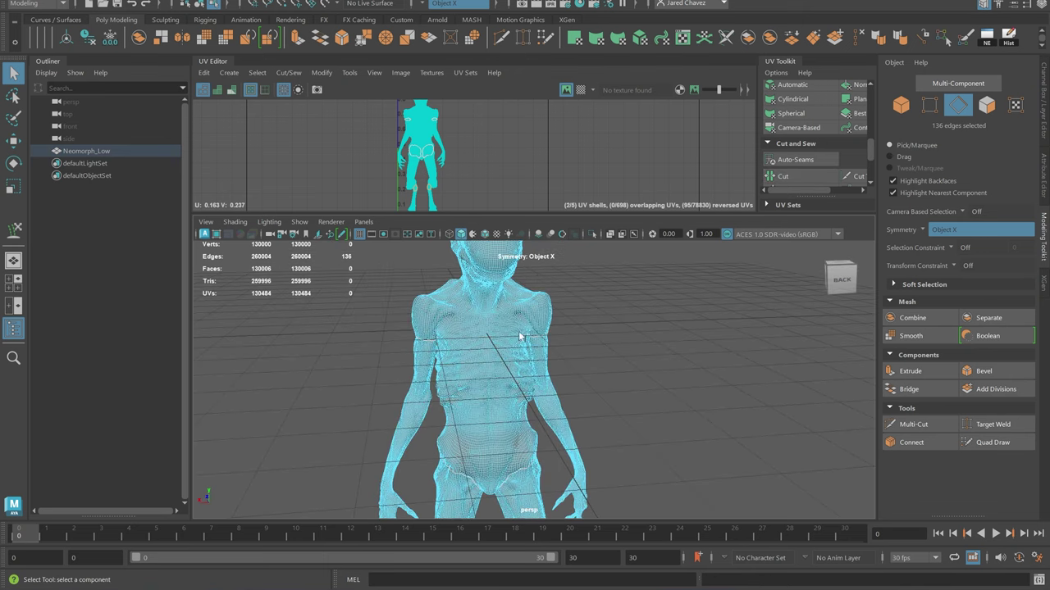
# - Cut the UVs along the edge loop around the base of the creature's neck
pyautogui.keyDown('alt'); pyautogui.moveTo(538, 278); pyautogui.dragTo(433, 266); pyautogui.keyUp('alt')
pyautogui.keyDown('alt'); pyautogui.moveTo(409, 275); pyautogui.dragTo(528, 322, button='middle'); pyautogui.keyUp('alt')
pyautogui.scroll(5, 518, 372)
pyautogui.keyDown('alt'); pyautogui.moveTo(527, 371); pyautogui.dragTo(569, 257, button='middle'); pyautogui.keyUp('alt')
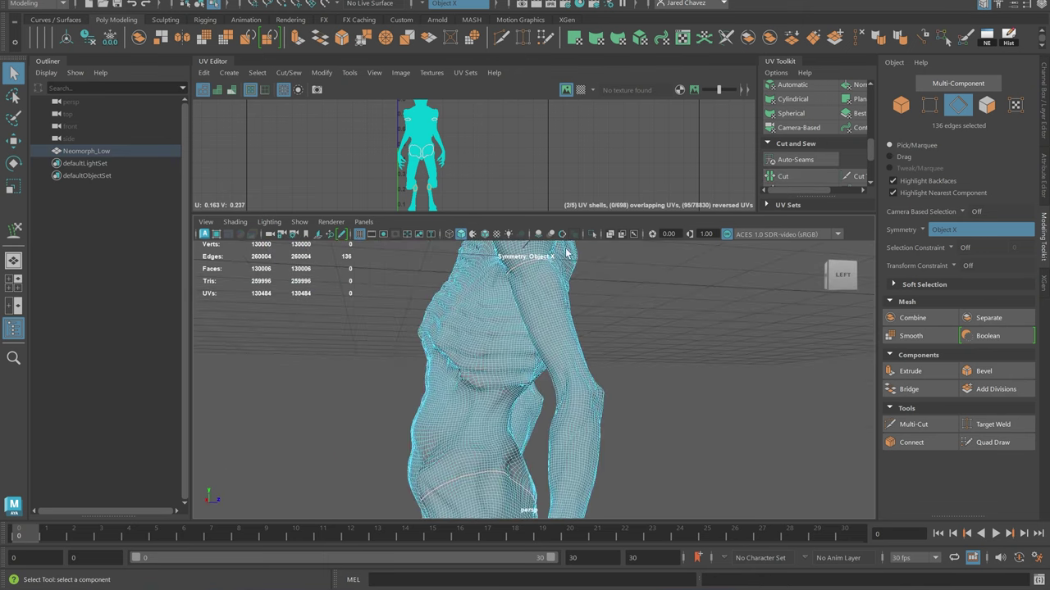
pyautogui.keyDown('alt'); pyautogui.moveTo(569, 258); pyautogui.dragTo(494, 326); pyautogui.keyUp('alt')
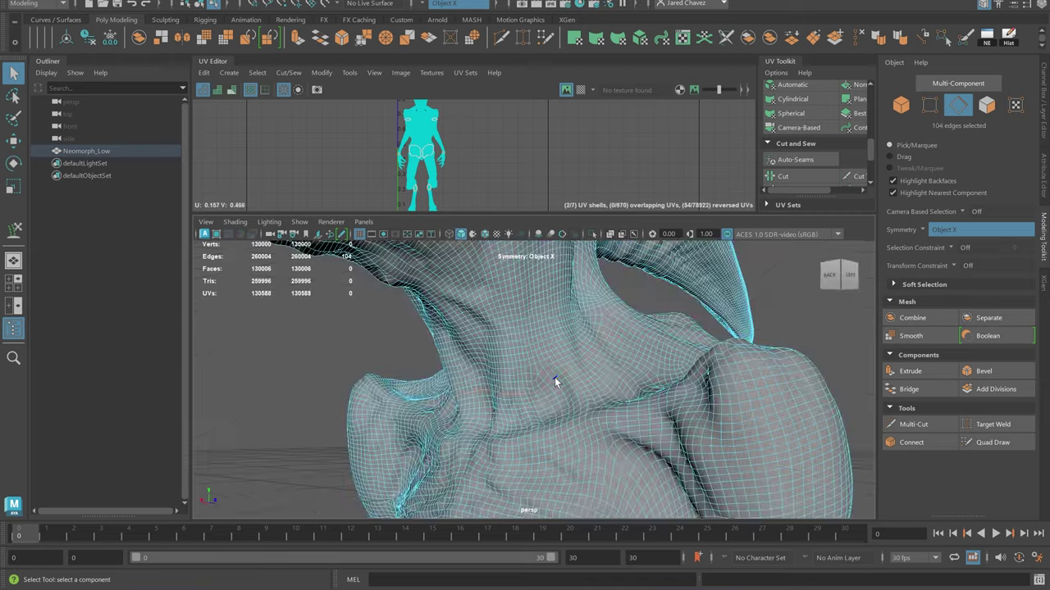
pyautogui.keyDown('alt'); pyautogui.moveTo(555, 382); pyautogui.dragTo(483, 363); pyautogui.keyUp('alt')
pyautogui.scroll(-8, 727, 363)
pyautogui.press('f')
pyautogui.keyDown('alt'); pyautogui.moveTo(451, 327); pyautogui.dragTo(623, 377); pyautogui.keyUp('alt')
pyautogui.click(797, 174)
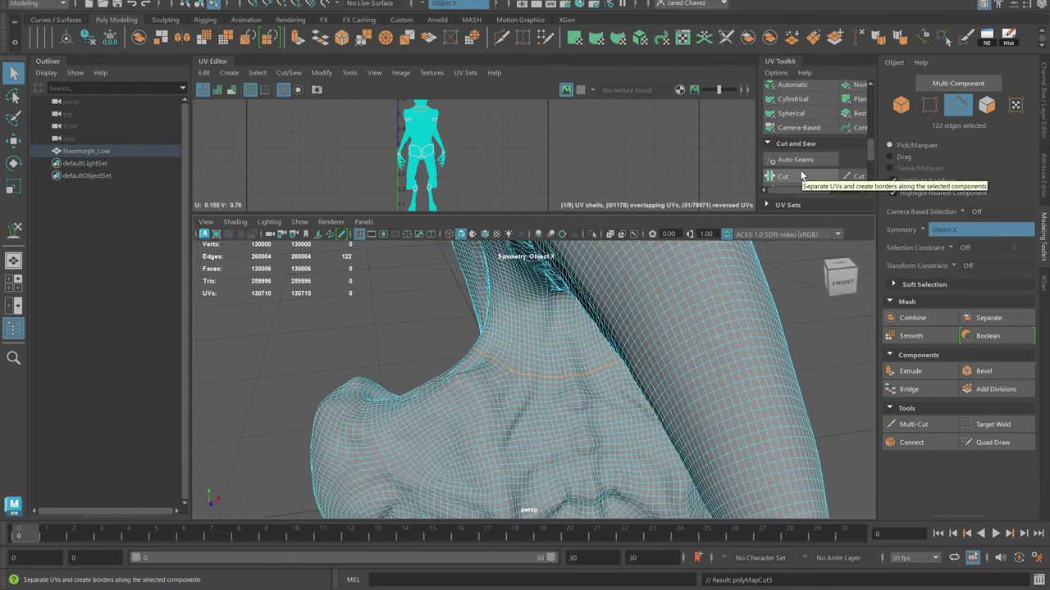
# - Select the lengthwise edges running up from the wrist seam along the forearm on both arms
pyautogui.scroll(-10, 525, 377)
pyautogui.keyDown('alt'); pyautogui.moveTo(502, 356); pyautogui.dragTo(529, 354); pyautogui.keyUp('alt')
pyautogui.moveTo(471, 247); pyautogui.dragTo(475, 217, button='right')
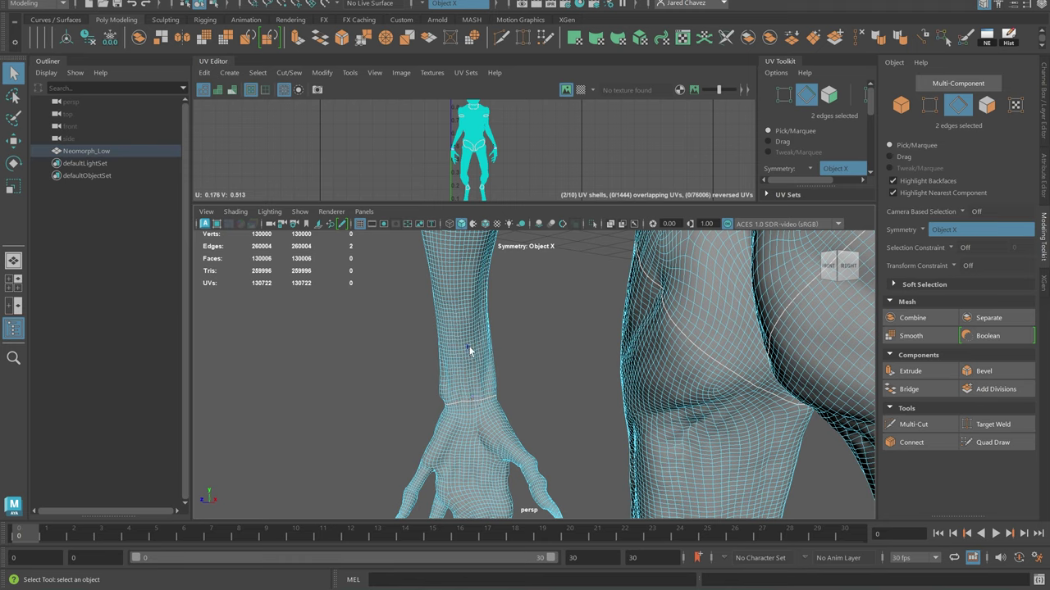
pyautogui.keyDown('alt'); pyautogui.moveTo(469, 350); pyautogui.dragTo(434, 386); pyautogui.keyUp('alt')
pyautogui.click(432, 395)
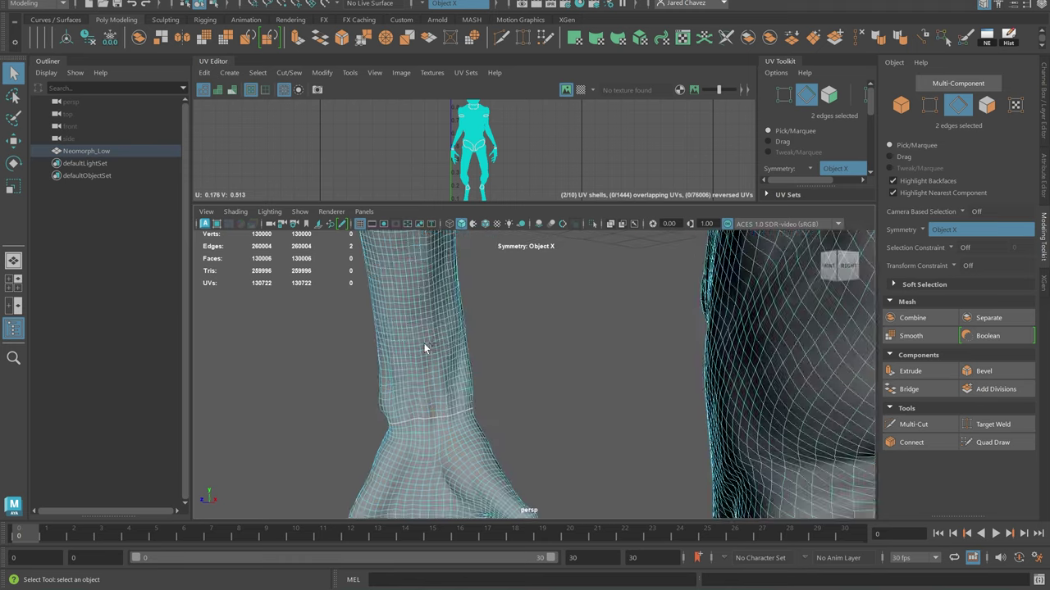
pyautogui.keyDown('shift'); pyautogui.doubleClick(423, 340); pyautogui.keyUp('shift')
pyautogui.keyDown('alt'); pyautogui.moveTo(424, 340); pyautogui.dragTo(509, 420, button='middle'); pyautogui.keyUp('alt')
pyautogui.keyDown('alt'); pyautogui.moveTo(508, 419); pyautogui.dragTo(463, 332); pyautogui.keyUp('alt')
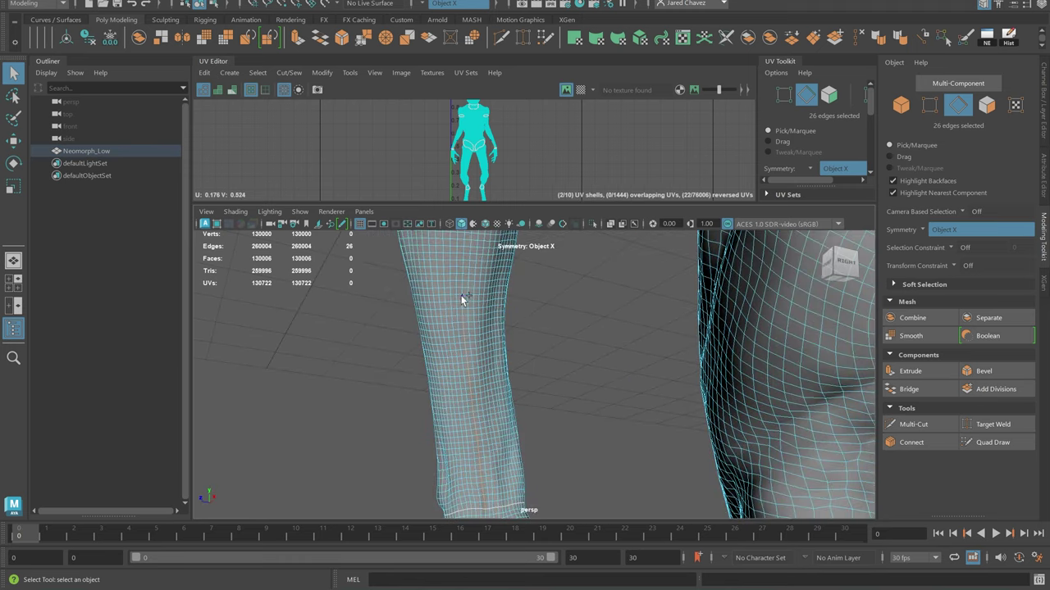
# - Extend the lengthwise selection up both arms to the upper-arm seams and cut the UVs along it
pyautogui.scroll(-4, 465, 263)
pyautogui.scroll(5, 465, 262)
pyautogui.keyDown('alt'); pyautogui.moveTo(465, 262); pyautogui.dragTo(541, 424, button='middle'); pyautogui.keyUp('alt')
pyautogui.keyDown('alt'); pyautogui.moveTo(541, 424); pyautogui.dragTo(528, 418); pyautogui.keyUp('alt')
pyautogui.keyDown('shift'); pyautogui.doubleClick(492, 271); pyautogui.keyUp('shift')
pyautogui.keyDown('alt'); pyautogui.moveTo(492, 270); pyautogui.dragTo(470, 361); pyautogui.keyUp('alt')
pyautogui.keyDown('alt'); pyautogui.moveTo(483, 292); pyautogui.dragTo(427, 405); pyautogui.keyUp('alt')
pyautogui.keyDown('shift'); pyautogui.doubleClick(431, 377); pyautogui.keyUp('shift')
pyautogui.keyDown('alt'); pyautogui.moveTo(469, 330); pyautogui.dragTo(449, 344); pyautogui.keyUp('alt')
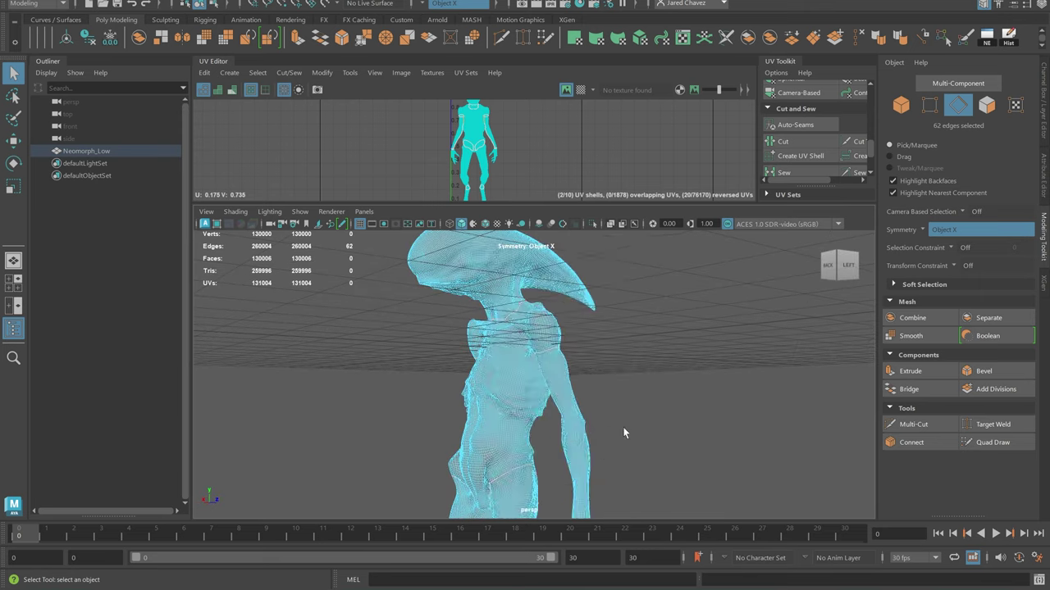
# - Turn symmetry off, select one arm's UV shell and move it away from the body
pyautogui.click(543, 402)
pyautogui.keyDown('alt'); pyautogui.moveTo(543, 402); pyautogui.dragTo(587, 355); pyautogui.keyUp('alt')
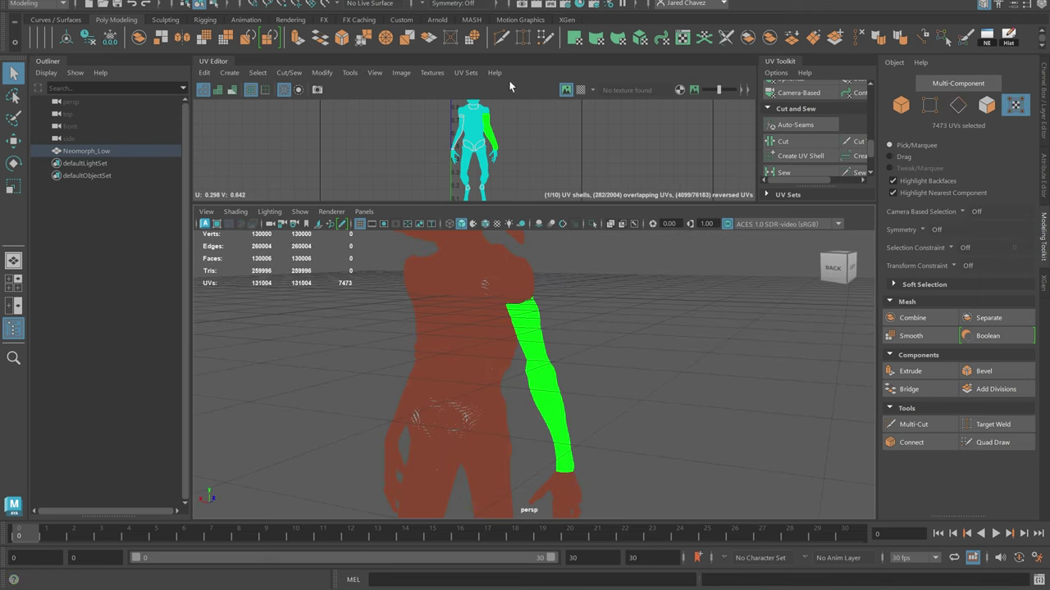
pyautogui.press('w')
pyautogui.scroll(-2, 808, 141)
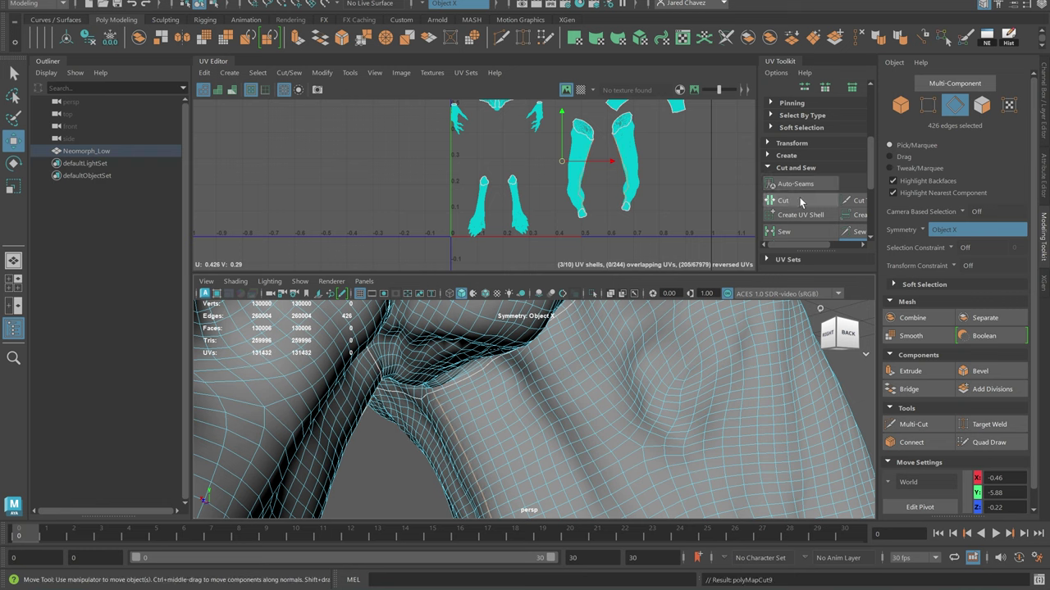
# - Cut both thighs' UVs along the selected lengthwise edges and select one thigh shell with symmetry off
pyautogui.click(800, 201)
pyautogui.scroll(-2, 601, 180)
pyautogui.moveTo(601, 170); pyautogui.dragTo(659, 171, button='right')
pyautogui.click(954, 234)
pyautogui.click(609, 174)
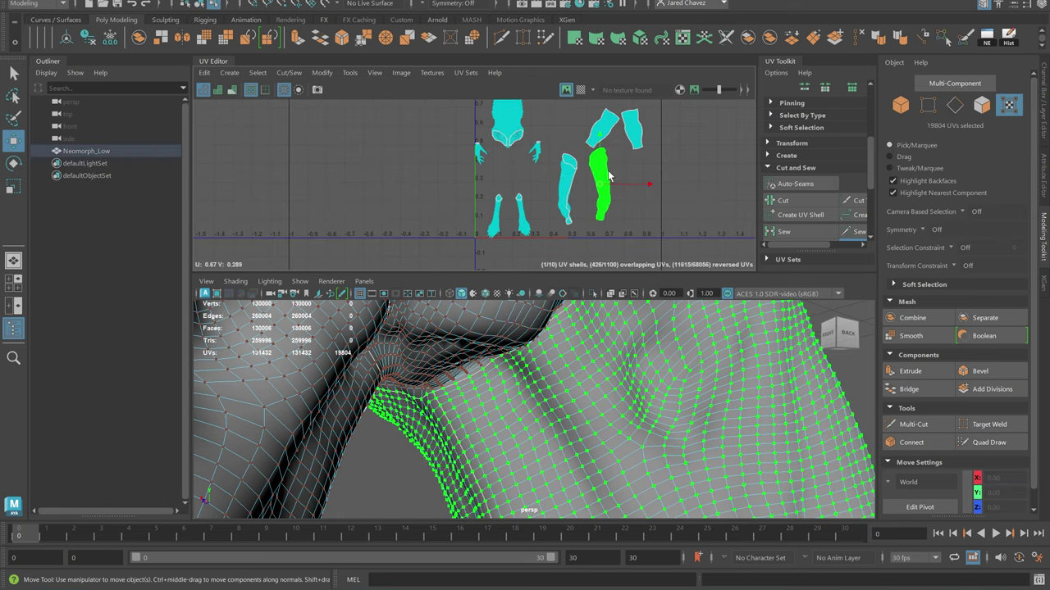
pyautogui.scroll(-3, 869, 177)
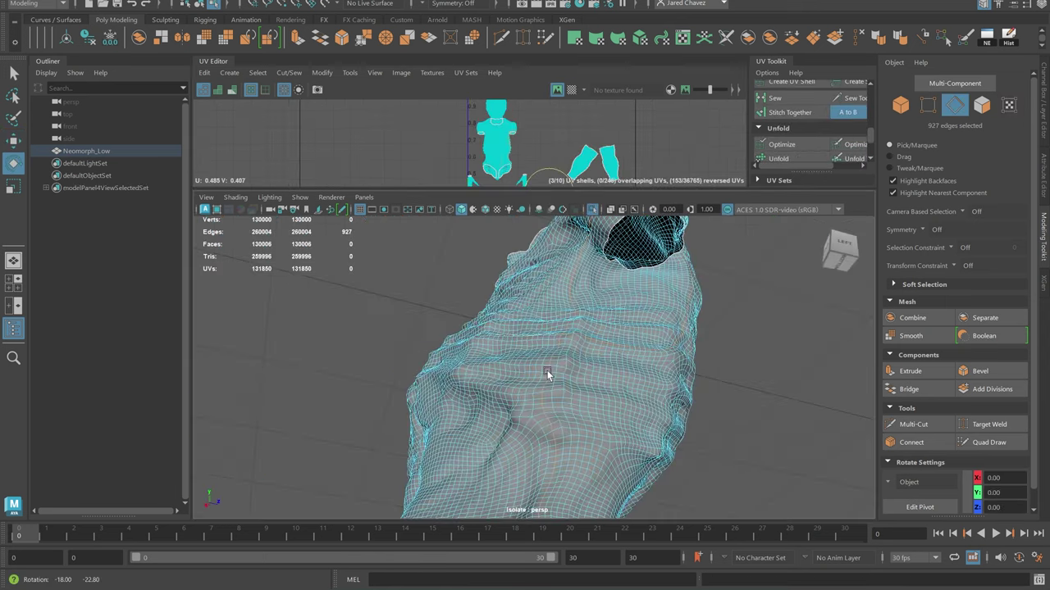
# - Save the scene and turn on Object X symmetry
pyautogui.keyDown('alt'); pyautogui.moveTo(574, 369); pyautogui.dragTo(689, 336); pyautogui.keyUp('alt')
pyautogui.scroll(-5, 590, 335)
pyautogui.hotkey('ctrl', 's')
pyautogui.click(919, 229)
pyautogui.click(944, 246)
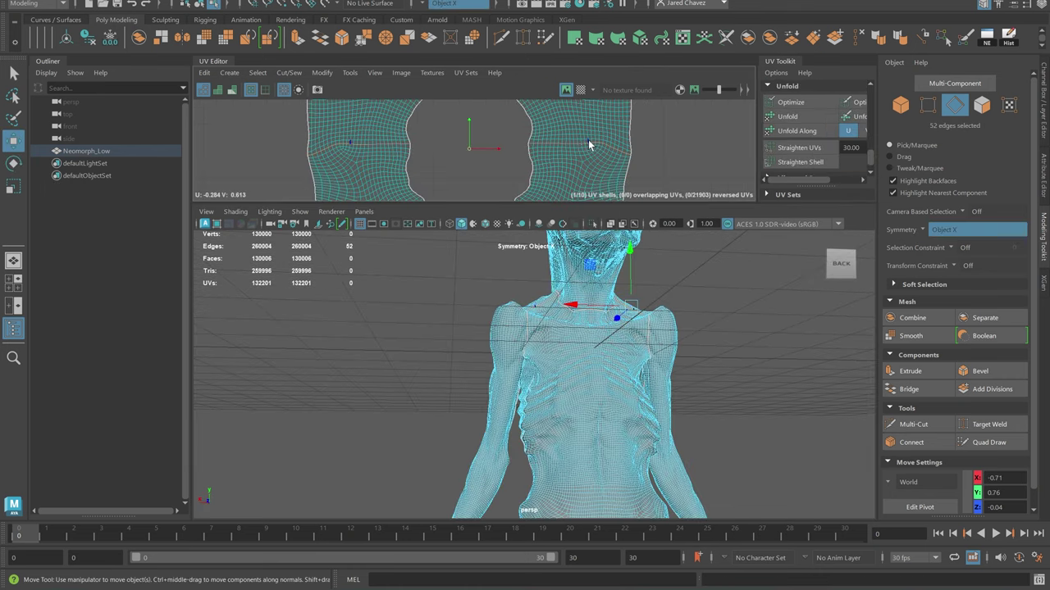
# - Cut the torso's UVs along the edge loops over both shoulders, separating front from back, and turn symmetry off
pyautogui.keyDown('alt'); pyautogui.moveTo(587, 303); pyautogui.dragTo(705, 361); pyautogui.keyUp('alt')
pyautogui.scroll(4, 697, 353)
pyautogui.doubleClick(604, 130)
pyautogui.keyDown('alt'); pyautogui.moveTo(652, 283); pyautogui.dragTo(689, 283); pyautogui.keyUp('alt')
pyautogui.moveTo(870, 158); pyautogui.dragTo(869, 134)
pyautogui.click(784, 123)
pyautogui.scroll(-2, 623, 164)
pyautogui.click(927, 238)
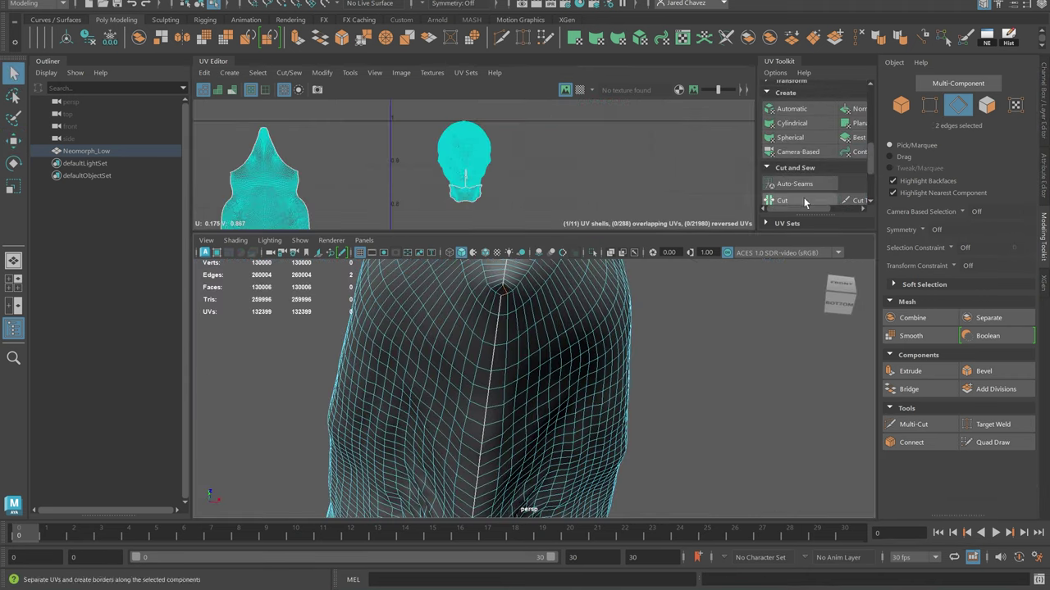
# - Cut the head's UVs along its midline into two separate, unfolded half shells
pyautogui.keyDown('alt'); pyautogui.moveTo(574, 361); pyautogui.dragTo(538, 320); pyautogui.keyUp('alt')
pyautogui.keyDown('alt'); pyautogui.moveTo(517, 445); pyautogui.dragTo(530, 417); pyautogui.keyUp('alt')
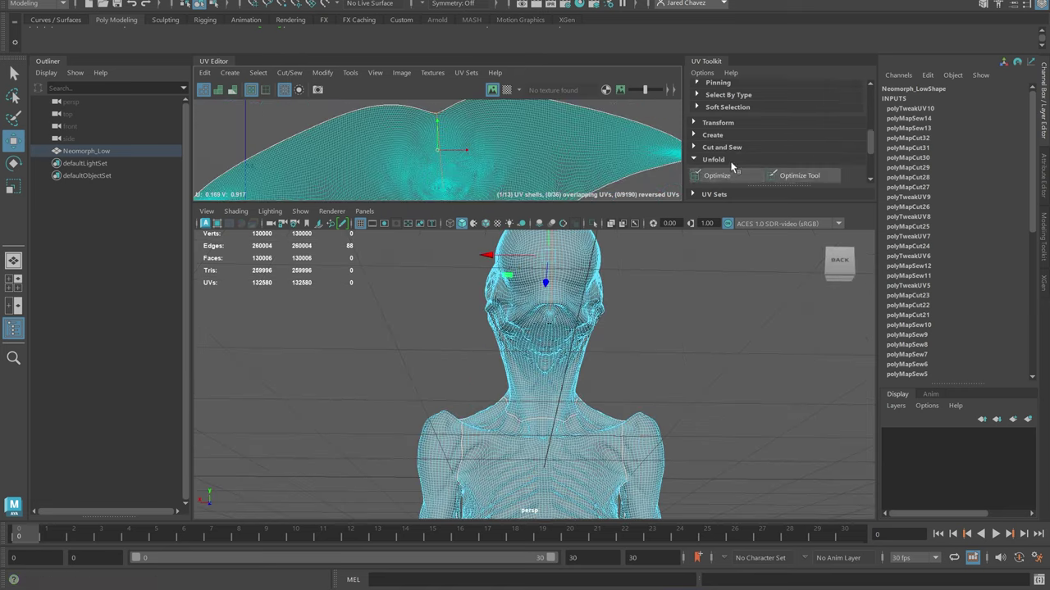
pyautogui.rightClick(503, 140)
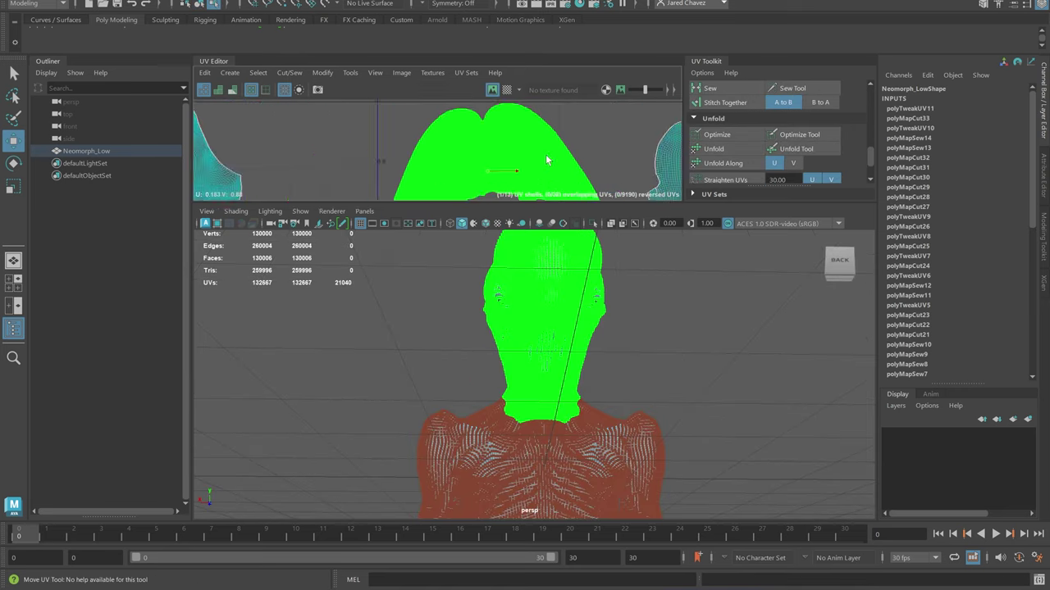
pyautogui.scroll(10, 547, 160)
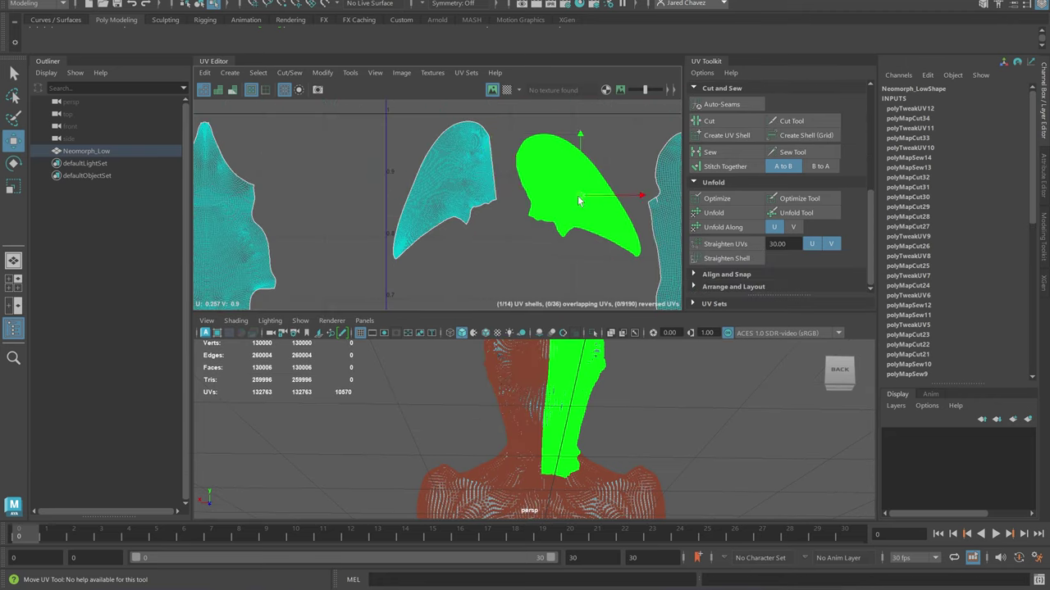
pyautogui.click(446, 188)
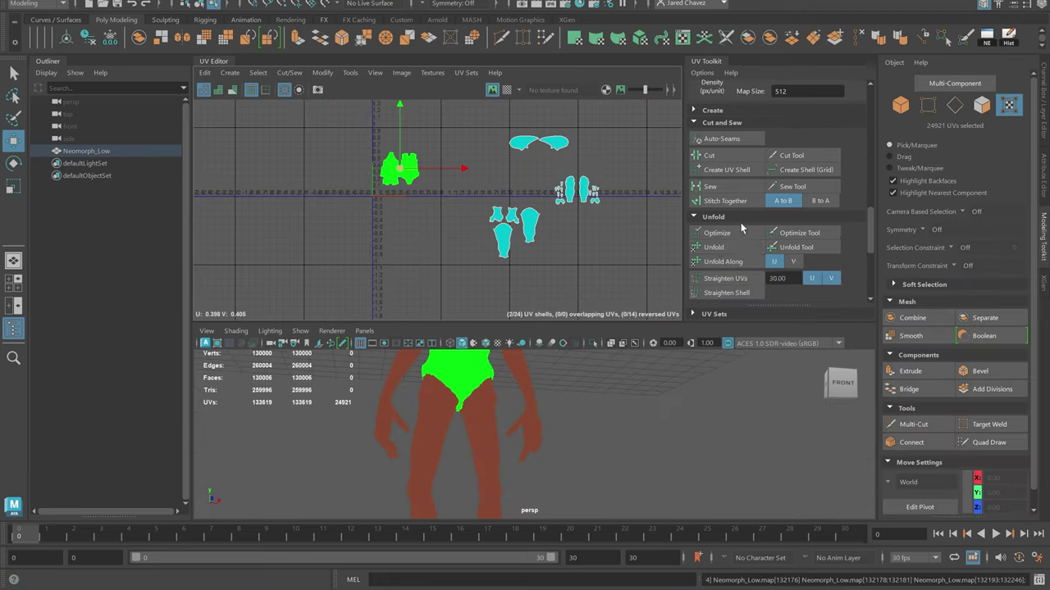
# - Lay out the front and back torso UV shells and select the back one
pyautogui.scroll(-5, 741, 229)
pyautogui.click(719, 278)
pyautogui.keyDown('alt'); pyautogui.moveTo(426, 172); pyautogui.dragTo(442, 188, button='right'); pyautogui.keyUp('alt')
pyautogui.click(441, 188)
pyautogui.click(443, 188)
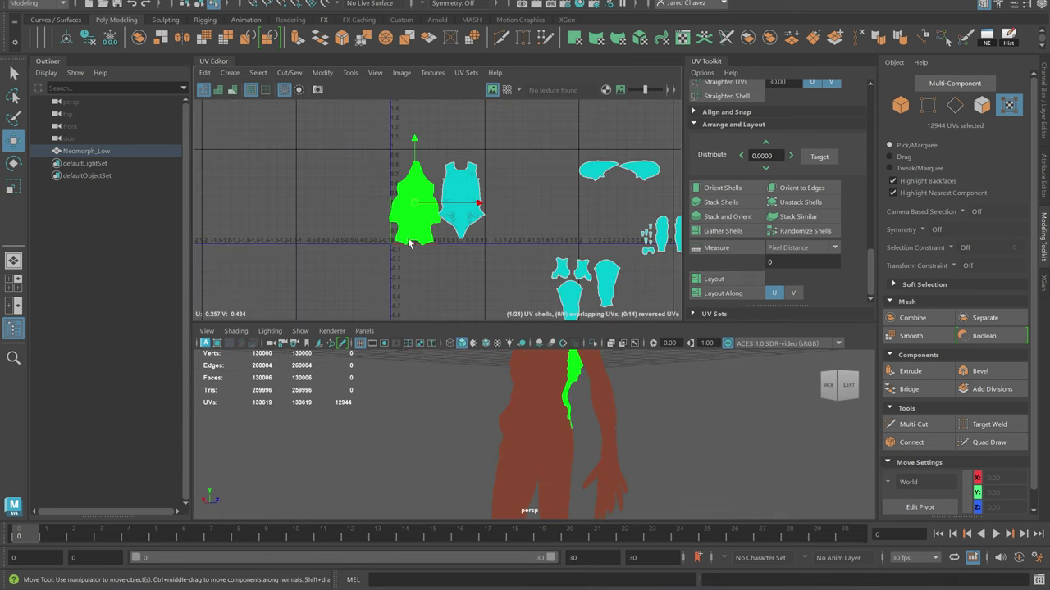
# - Rotate the back torso shell by 90 degrees twice so it matches the front shell's orientation
pyautogui.scroll(8, 779, 197)
pyautogui.click(811, 151)
pyautogui.click(810, 151)
pyautogui.press('f')
pyautogui.keyDown('alt'); pyautogui.moveTo(528, 200); pyautogui.dragTo(491, 196, button='right'); pyautogui.keyUp('alt')
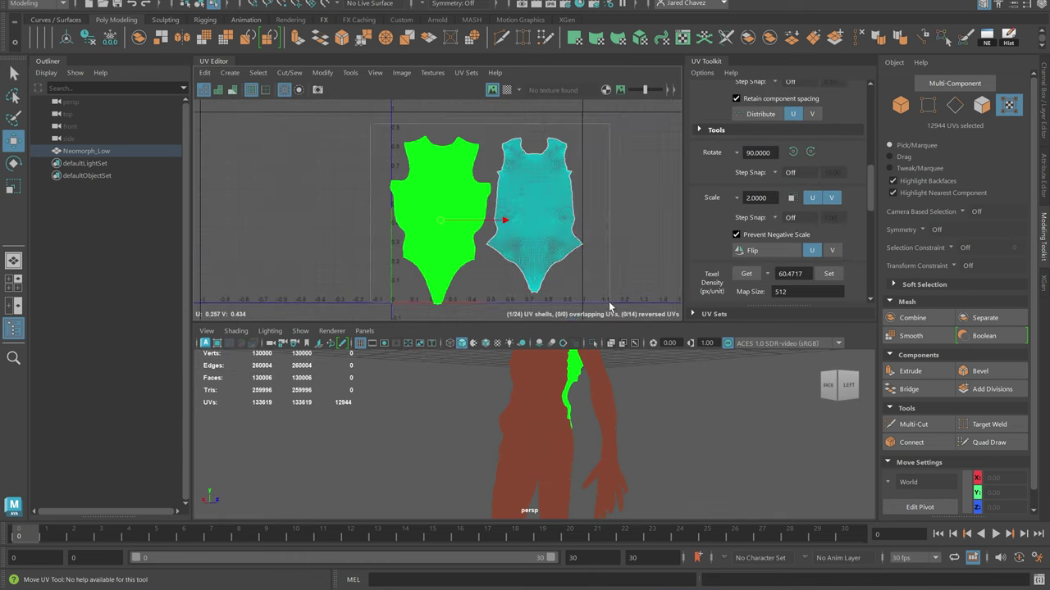
# - Adjust the front and back torso shells so they sit side by side inside the 0–1 UV tile
pyautogui.moveTo(375, 119); pyautogui.dragTo(607, 303)
pyautogui.click(536, 191)
pyautogui.scroll(3, 481, 196)
pyautogui.scroll(-4, 517, 207)
pyautogui.scroll(3, 487, 181)
pyautogui.click(514, 264)
pyautogui.scroll(6, 361, 206)
pyautogui.scroll(-6, 409, 237)
pyautogui.scroll(-2, 705, 271)
# - Select both torso shells together and move them out of the 0–1 tile on its negative U side
pyautogui.keyDown('alt'); pyautogui.moveTo(668, 254); pyautogui.dragTo(534, 169, button='middle'); pyautogui.keyUp('alt')
pyautogui.click(529, 179)
pyautogui.scroll(5, 607, 287)
pyautogui.scroll(-4, 528, 291)
pyautogui.scroll(-6, 529, 290)
pyautogui.keyDown('shift'); pyautogui.click(408, 206); pyautogui.keyUp('shift')
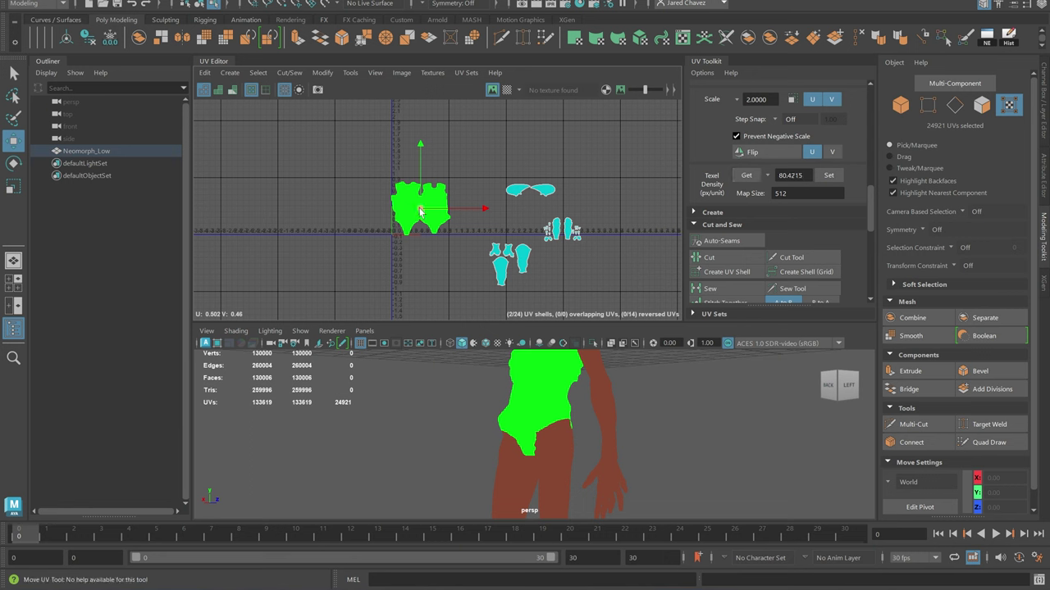
# - Arrange the two head shells one above the other within the 0–1 UV tile
pyautogui.click(530, 190)
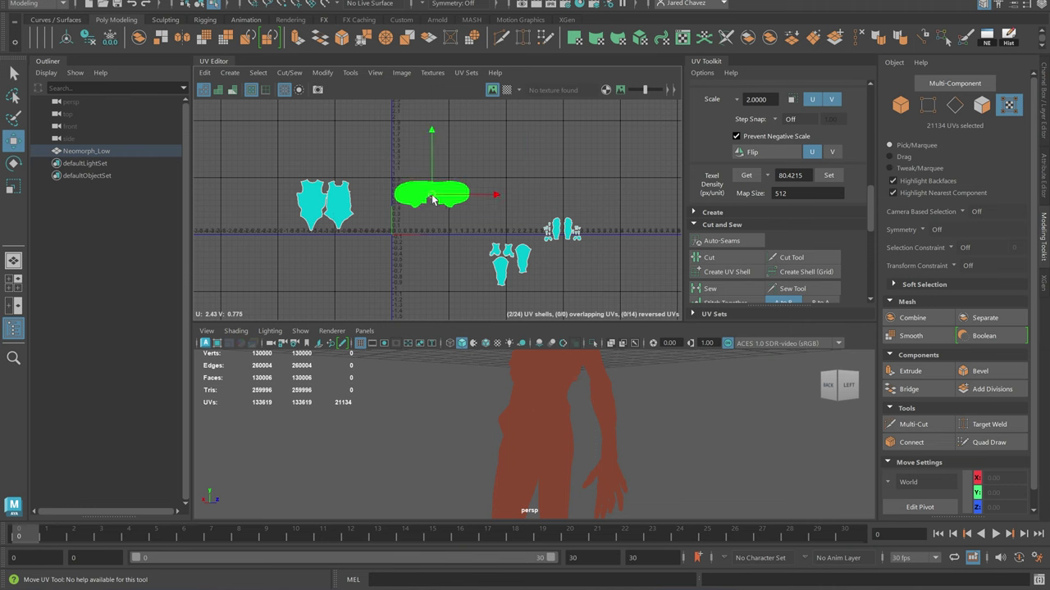
pyautogui.scroll(5, 432, 195)
pyautogui.click(496, 182)
pyautogui.moveTo(492, 205); pyautogui.dragTo(407, 285)
pyautogui.keyDown('alt'); pyautogui.moveTo(451, 251); pyautogui.dragTo(452, 208, button='middle'); pyautogui.keyUp('alt')
pyautogui.scroll(-2, 423, 226)
pyautogui.click(492, 183)
pyautogui.moveTo(493, 183); pyautogui.dragTo(391, 266)
# - Place the two thigh shells side by side in the 0–1 tile with one turned upside down
pyautogui.scroll(-2, 519, 160)
pyautogui.click(519, 160)
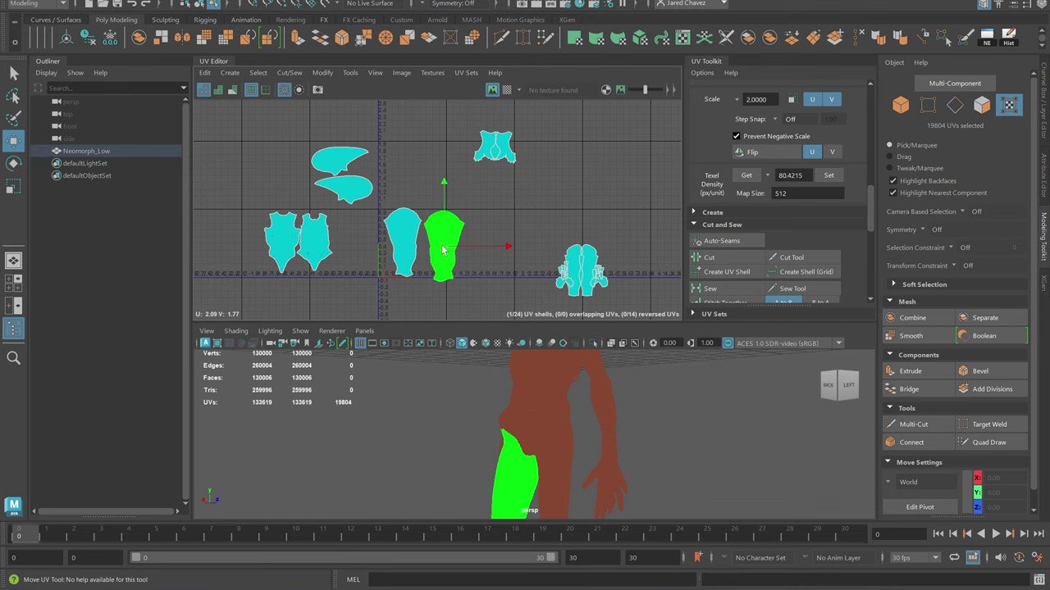
pyautogui.scroll(3, 441, 239)
pyautogui.press('e')
pyautogui.moveTo(535, 160); pyautogui.dragTo(366, 287)
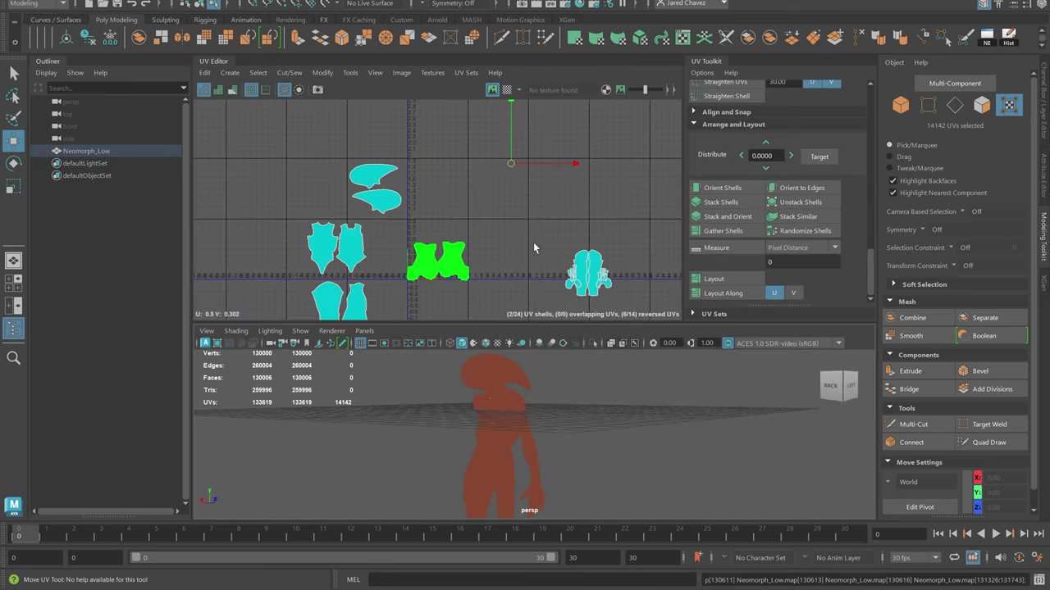
# - Distribute the shell pairs over the UDIM tiles: heads in the first, torso in the second, thighs in the fourth
pyautogui.scroll(5, 763, 176)
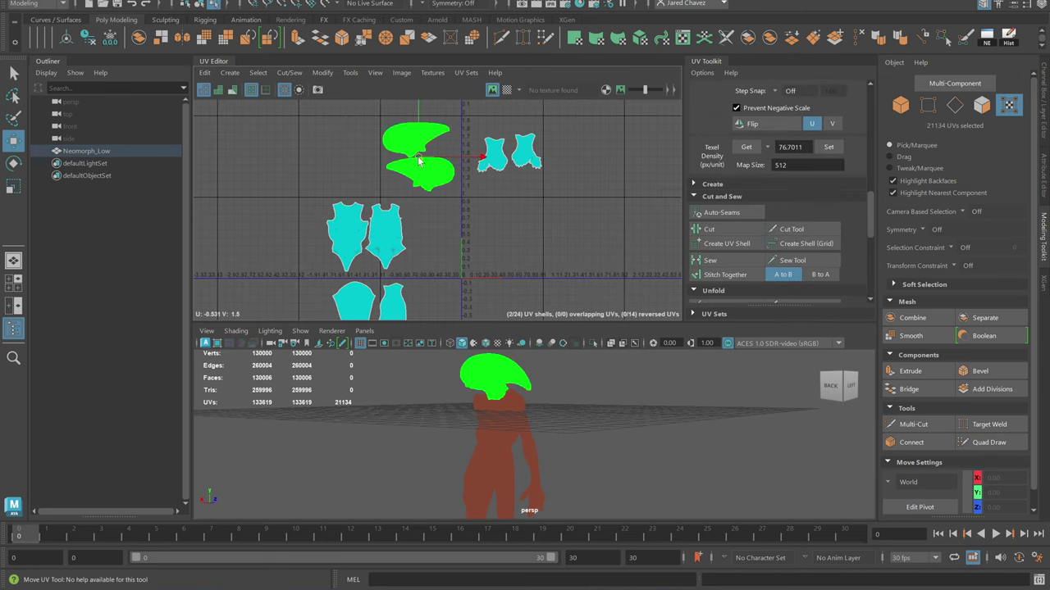
pyautogui.moveTo(420, 161); pyautogui.dragTo(487, 244)
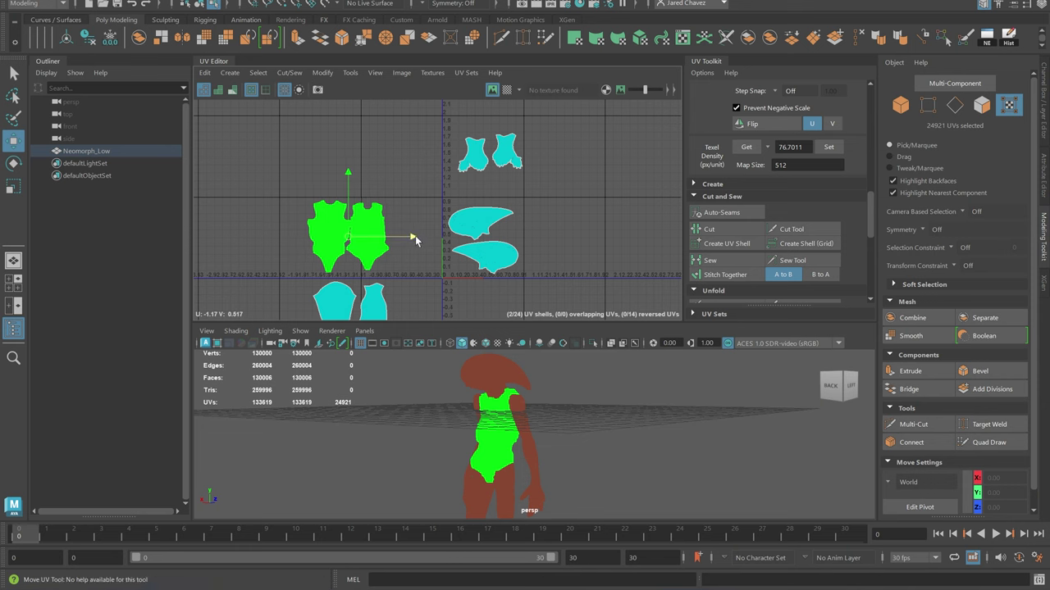
pyautogui.moveTo(416, 240); pyautogui.dragTo(619, 251)
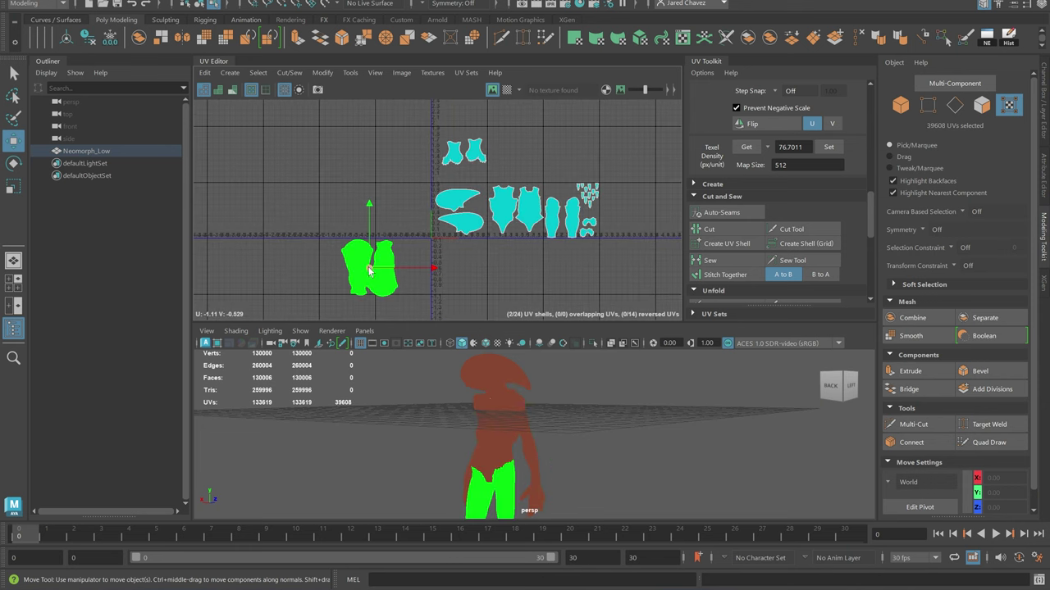
pyautogui.moveTo(371, 266); pyautogui.dragTo(628, 230)
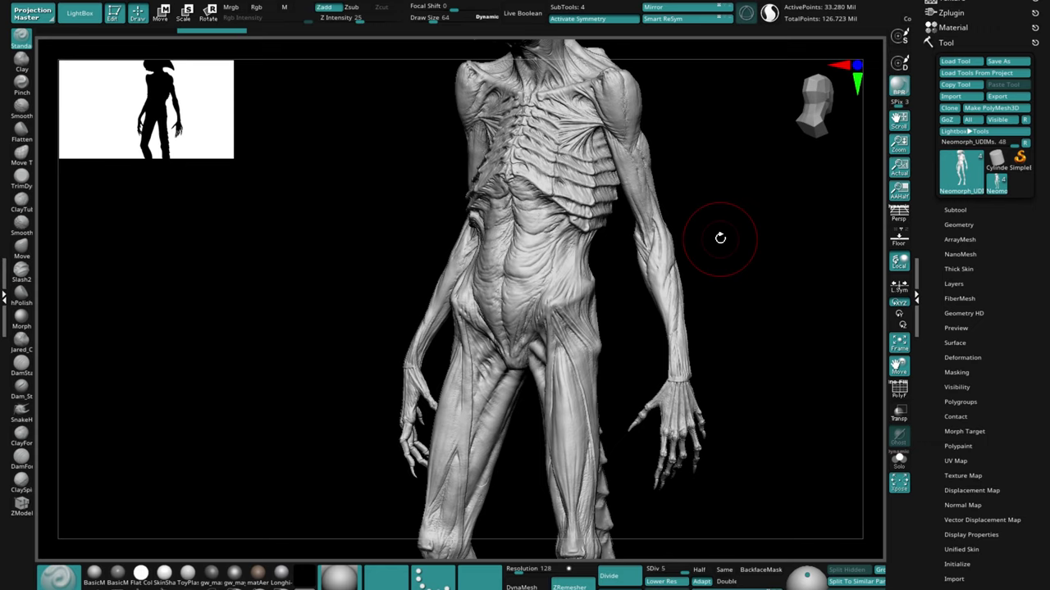
# - Switch to ZBrush and split the hidden geometry off from the visible arms subtool
pyautogui.moveTo(720, 235); pyautogui.dragTo(627, 531)
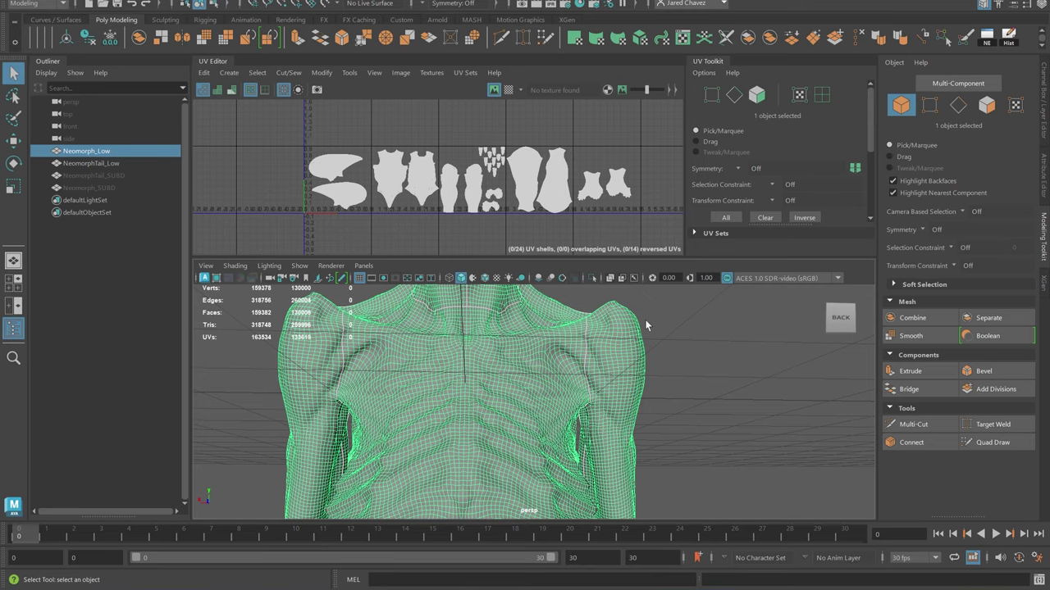
pyautogui.click(531, 588)
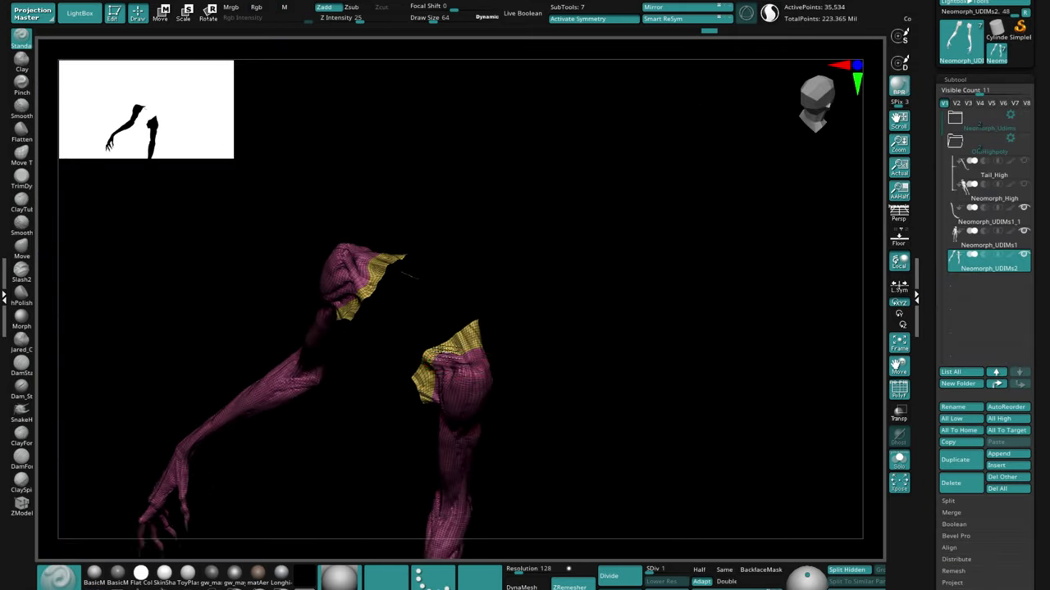
pyautogui.moveTo(429, 328)
pyautogui.keyDown('ctrl'); pyautogui.mouseDown(button='right')
pyautogui.moveTo(428, 388)
pyautogui.moveTo(446, 423)
pyautogui.mouseUp(button='right'); pyautogui.keyUp('ctrl')
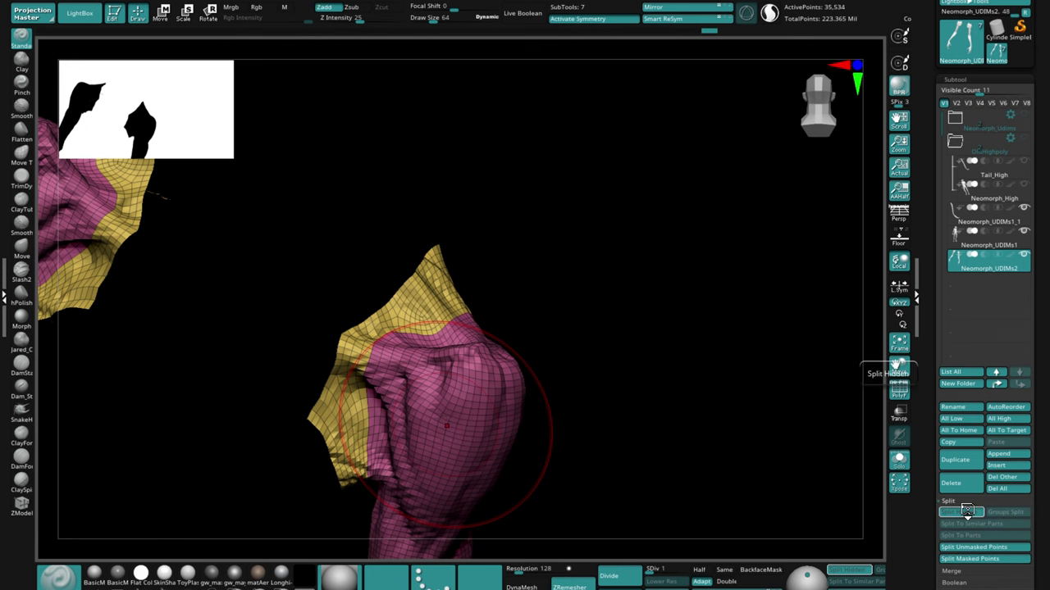
pyautogui.click(955, 80)
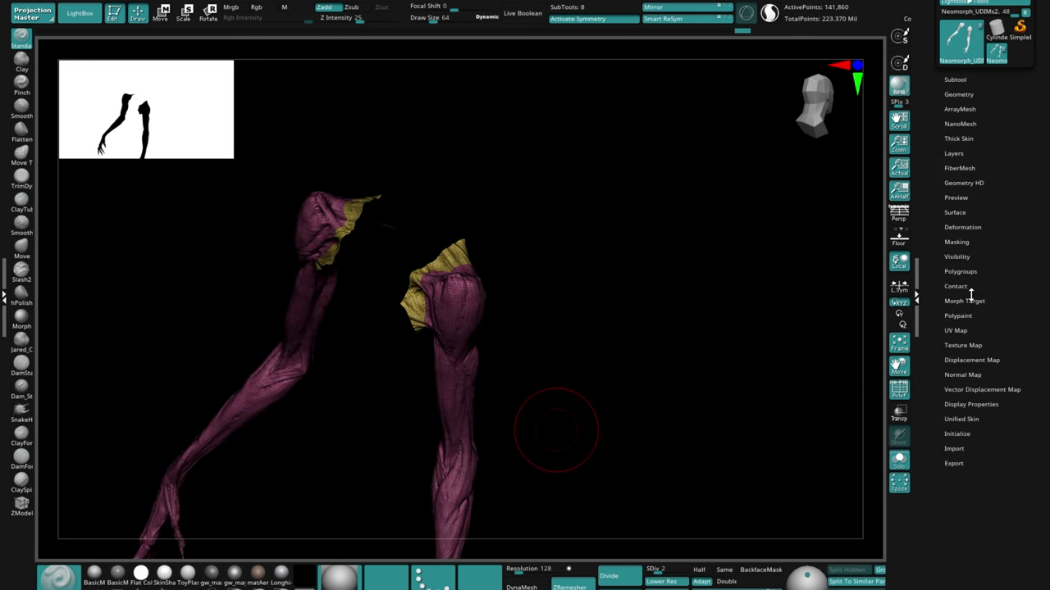
# - Apply Auto Groups to the split-off arms subtool
pyautogui.click(962, 272)
pyautogui.click(962, 284)
pyautogui.keyDown('alt'); pyautogui.moveTo(493, 396); pyautogui.dragTo(515, 296, button='right'); pyautogui.keyUp('alt')
pyautogui.moveTo(675, 568); pyautogui.dragTo(618, 338)
pyautogui.keyDown('ctrl'); pyautogui.moveTo(410, 270); pyautogui.dragTo(533, 406, button='right'); pyautogui.keyUp('ctrl')
# - Isolate the legs of the whole creature mesh and assign them their own polygroup with GroupVisible
pyautogui.click(896, 388)
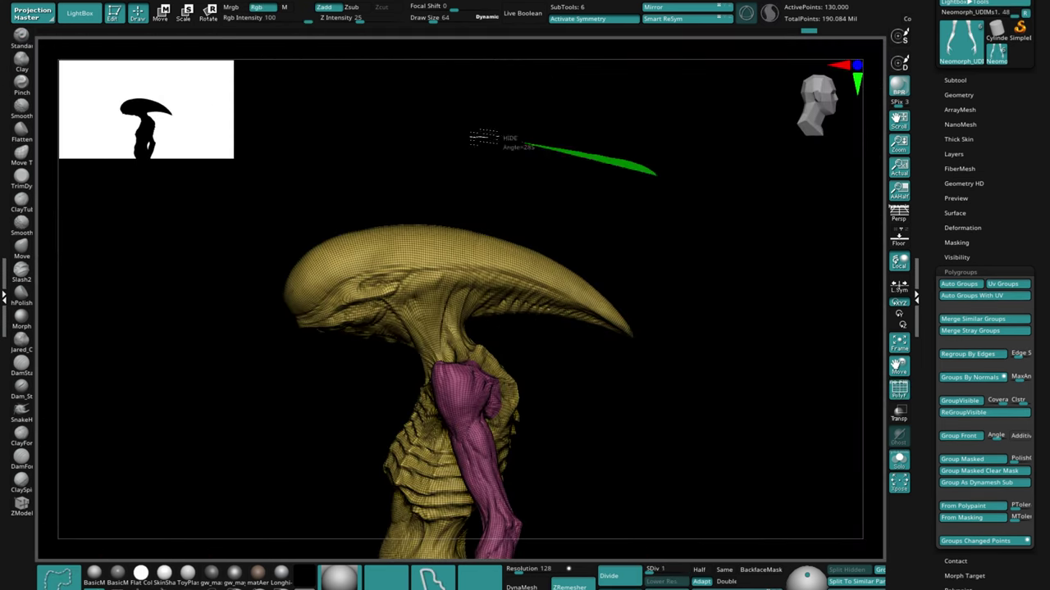
pyautogui.moveTo(483, 138)
pyautogui.keyDown('ctrl'); pyautogui.keyDown('shift'); pyautogui.mouseDown()
pyautogui.moveTo(270, 367)
pyautogui.moveTo(562, 348)
pyautogui.moveTo(618, 395)
pyautogui.mouseUp(); pyautogui.keyUp('shift'); pyautogui.keyUp('ctrl')
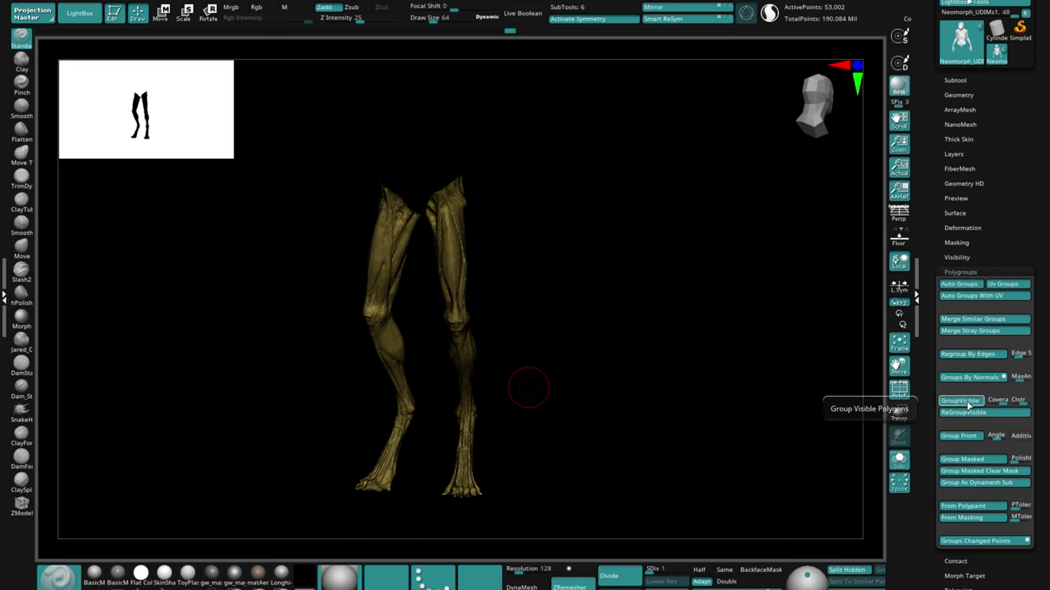
pyautogui.click(964, 402)
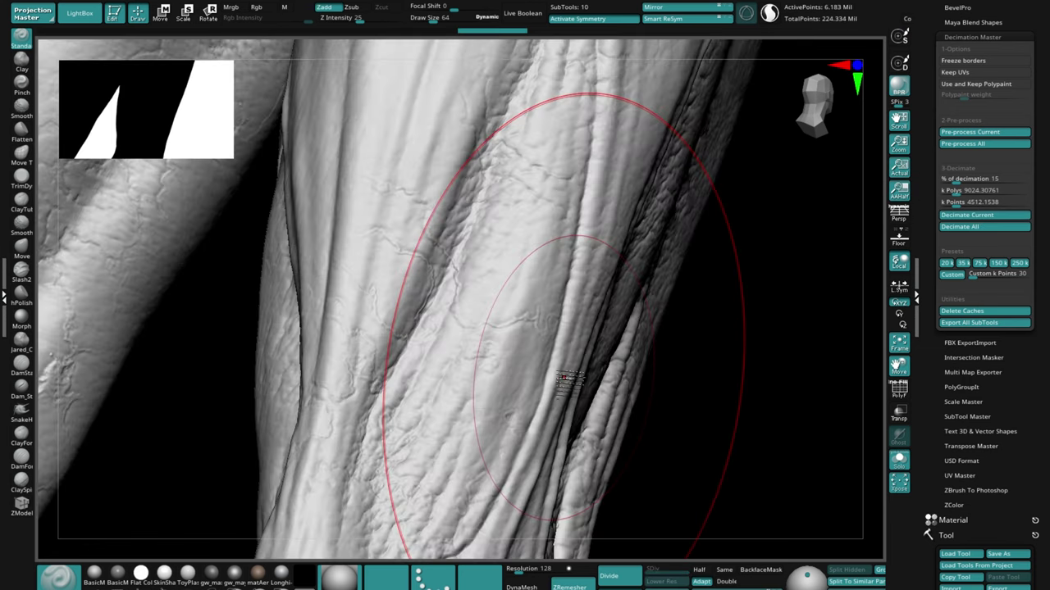
# - Pre-process the torso subtool in Decimation Master and decimate the head subtool to 15%
pyautogui.moveTo(1025, 474); pyautogui.dragTo(1025, 326)
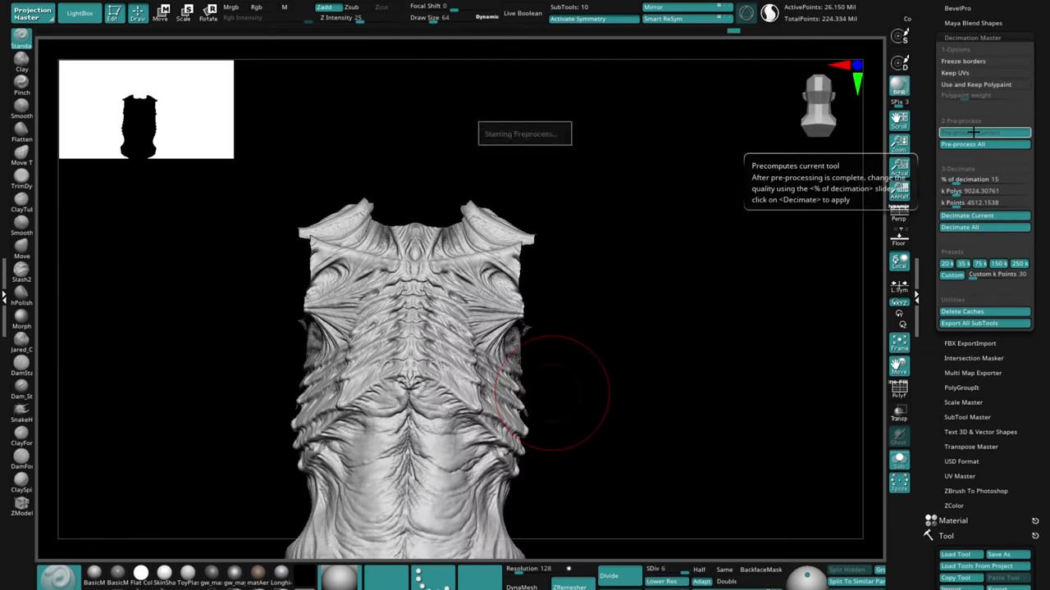
pyautogui.click(973, 132)
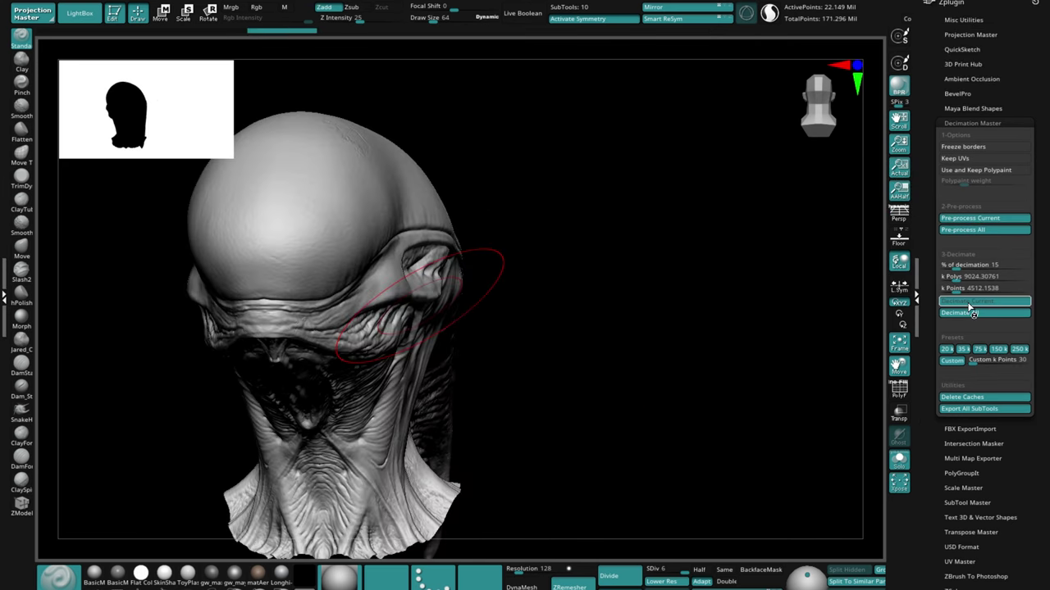
pyautogui.click(969, 302)
pyautogui.moveTo(626, 356); pyautogui.dragTo(443, 375)
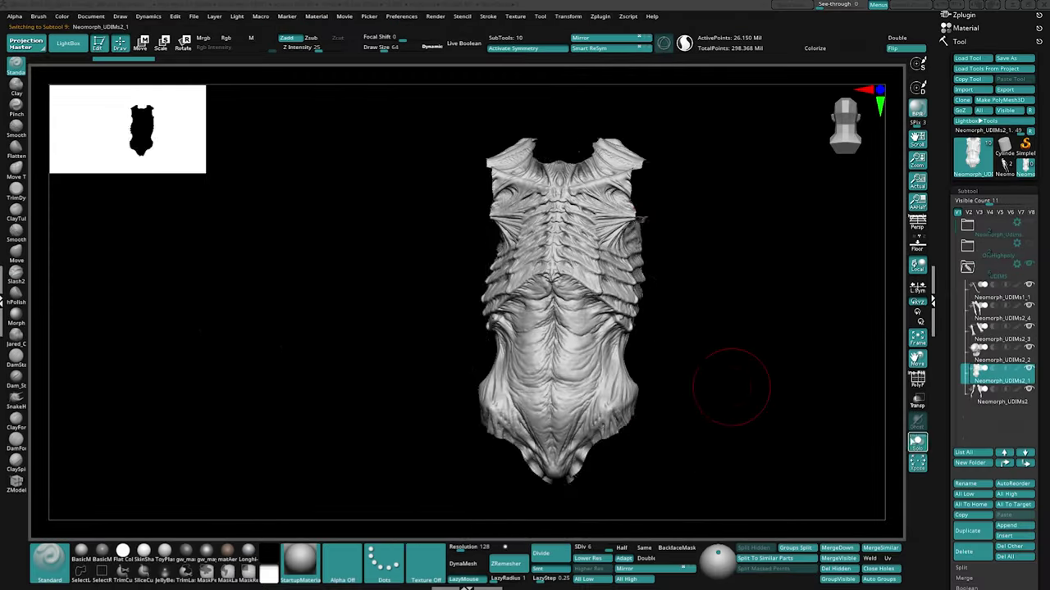
# - Examine the torso, Neomorph_UDIMs2_2 and Neomorph_UDIMs2 subtools one after another, toggling the polyframe display
pyautogui.moveTo(732, 388); pyautogui.dragTo(541, 342)
pyautogui.click(1001, 353)
pyautogui.moveTo(553, 265); pyautogui.dragTo(553, 326)
pyautogui.click(918, 380)
pyautogui.moveTo(654, 345); pyautogui.dragTo(612, 374)
pyautogui.click(1000, 395)
pyautogui.click(918, 379)
pyautogui.moveTo(706, 401); pyautogui.dragTo(663, 417)
# - Examine the Neomorph_UDIMs2_2 and Neomorph_UDIMs2_4 subtools up close
pyautogui.click(980, 353)
pyautogui.click(980, 319)
pyautogui.keyDown('alt'); pyautogui.moveTo(572, 399); pyautogui.dragTo(611, 238, button='right'); pyautogui.keyUp('alt')
pyautogui.moveTo(611, 361)
pyautogui.mouseDown(button='right')
pyautogui.moveTo(629, 375)
pyautogui.moveTo(614, 379)
pyautogui.moveTo(633, 414)
pyautogui.moveTo(681, 382)
pyautogui.mouseUp(button='right')
pyautogui.press('space')
pyautogui.moveTo(677, 405); pyautogui.dragTo(645, 404)
pyautogui.moveTo(652, 435)
pyautogui.keyDown('ctrl'); pyautogui.mouseDown(button='right')
pyautogui.moveTo(661, 390)
pyautogui.moveTo(629, 410)
pyautogui.moveTo(619, 385)
pyautogui.moveTo(629, 413)
pyautogui.moveTo(712, 406)
pyautogui.mouseUp(button='right'); pyautogui.keyUp('ctrl')
# - Examine the Neomorph_UDIMs2_3 and Neomorph_UDIMs2 subtools and return to the torso subtool, Neomorph_UDIMs2_1
pyautogui.click(981, 333)
pyautogui.keyDown('alt'); pyautogui.moveTo(663, 373); pyautogui.dragTo(661, 250, button='right'); pyautogui.keyUp('alt')
pyautogui.moveTo(661, 251); pyautogui.dragTo(627, 275, button='right')
pyautogui.keyDown('ctrl'); pyautogui.moveTo(606, 361); pyautogui.dragTo(581, 447, button='right'); pyautogui.keyUp('ctrl')
pyautogui.click(981, 395)
pyautogui.moveTo(668, 328); pyautogui.dragTo(482, 454)
pyautogui.keyDown('ctrl'); pyautogui.moveTo(481, 453); pyautogui.dragTo(610, 347, button='right'); pyautogui.keyUp('ctrl')
pyautogui.hotkey('alt', 's')
pyautogui.click(991, 374)
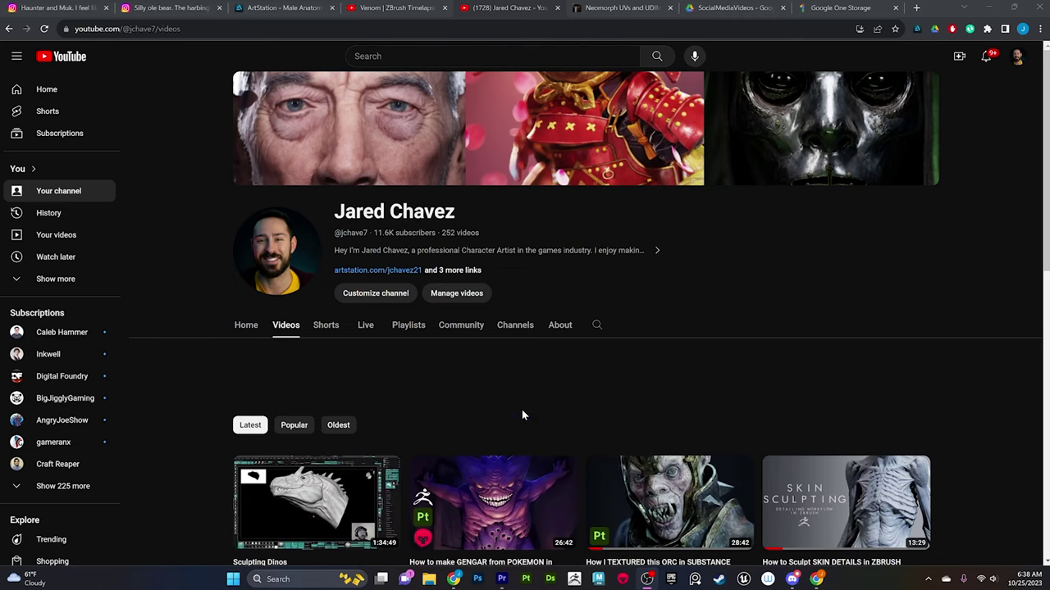
# - Open the video "How to BAKE PERFECT TEXTURES for AAA Game Characters" from the YouTube channel's video list and skim through it
pyautogui.scroll(-5, 522, 409)
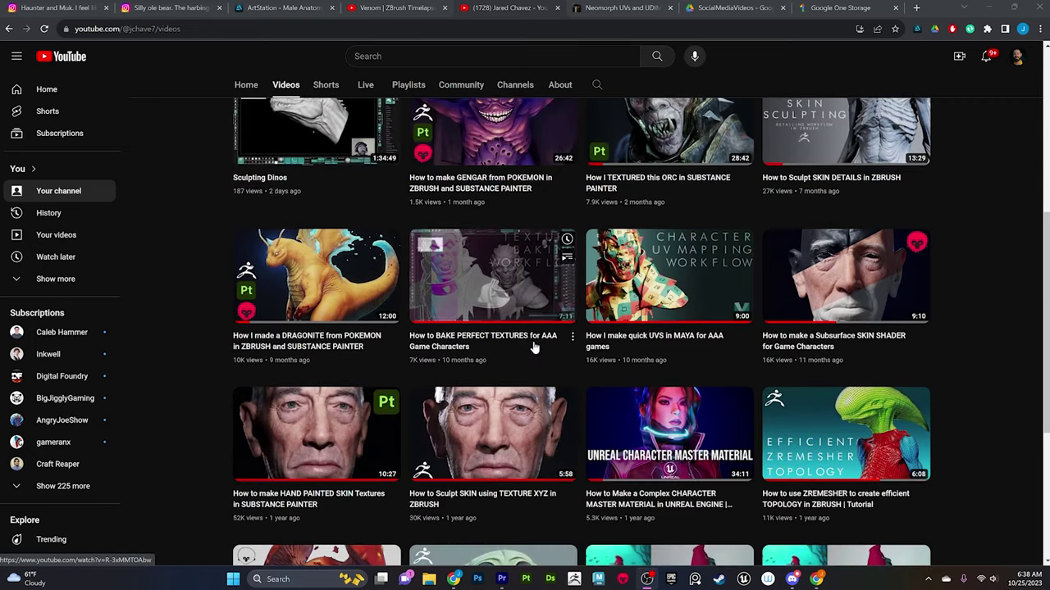
pyautogui.click(534, 343)
pyautogui.moveTo(52, 476); pyautogui.dragTo(926, 463)
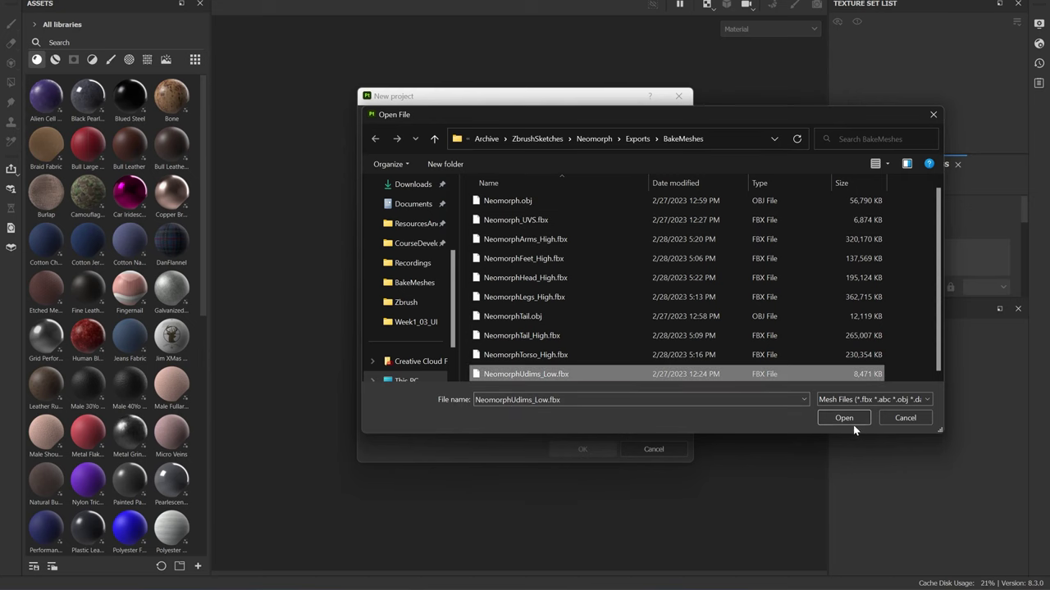
# - In Substance Painter, create a project from NeomorphUdims_Low.fbx with the UV Tile workflow and show the model in the 3D-only view
pyautogui.click(848, 420)
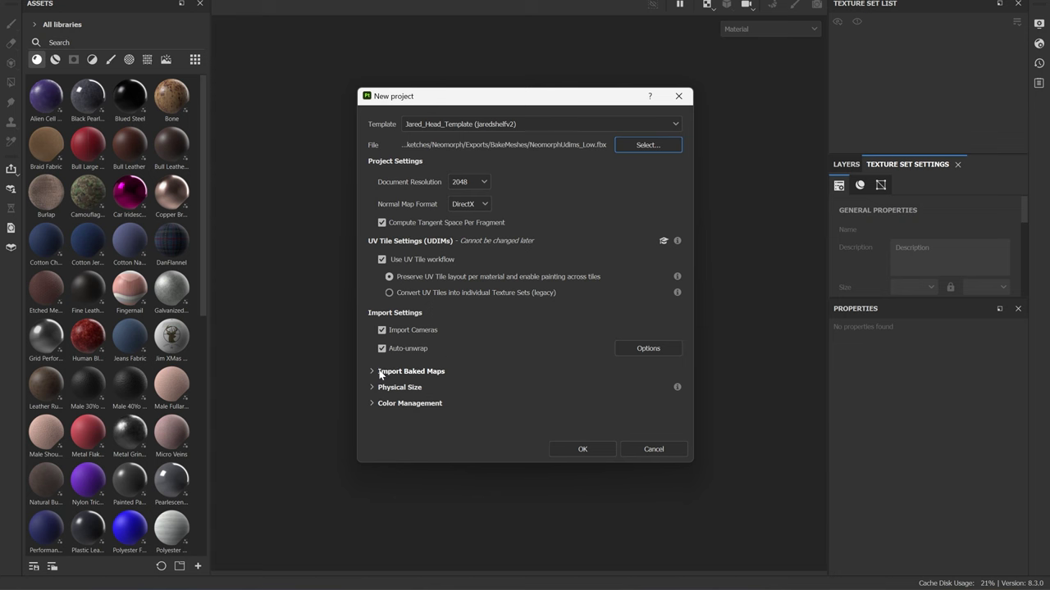
pyautogui.click(575, 448)
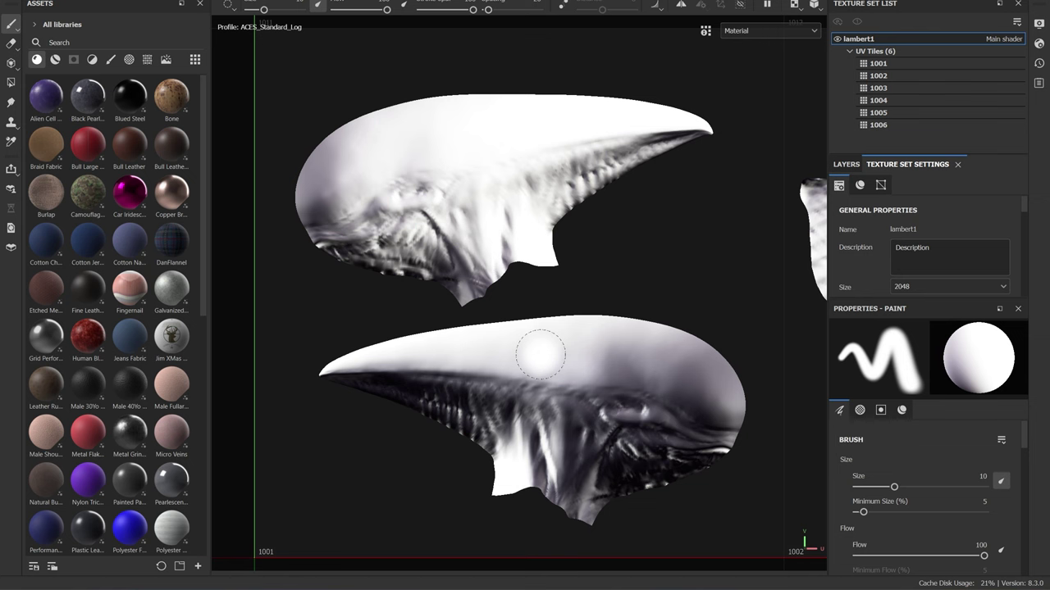
pyautogui.scroll(-5, 496, 251)
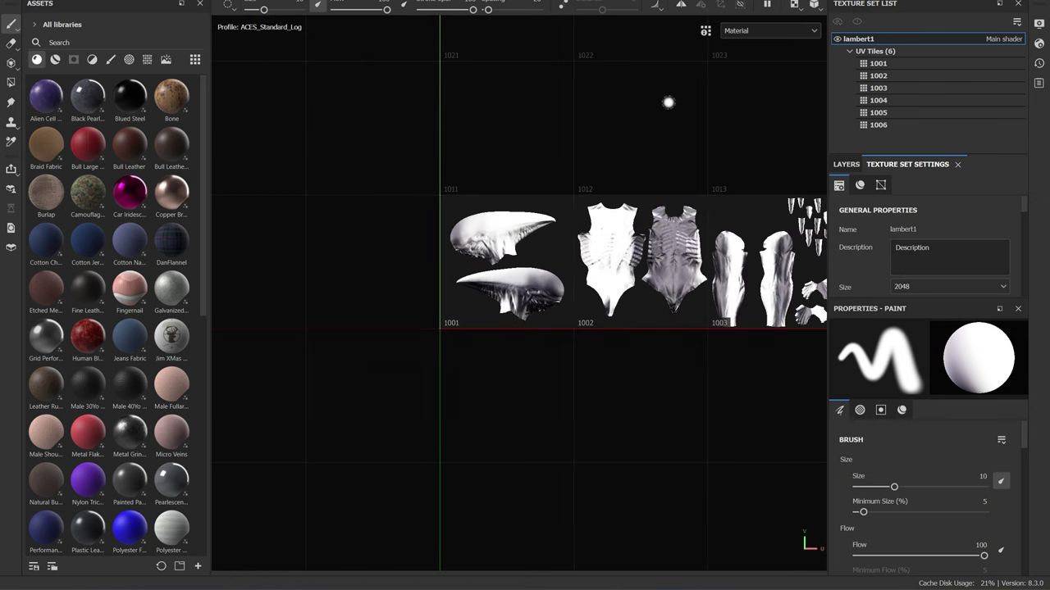
pyautogui.click(793, 5)
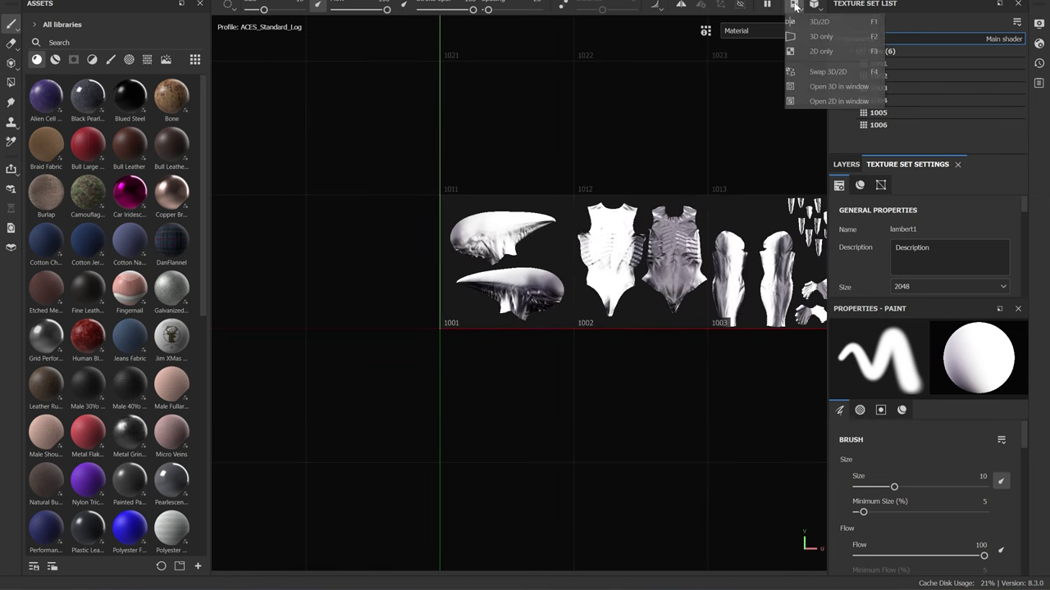
pyautogui.click(820, 36)
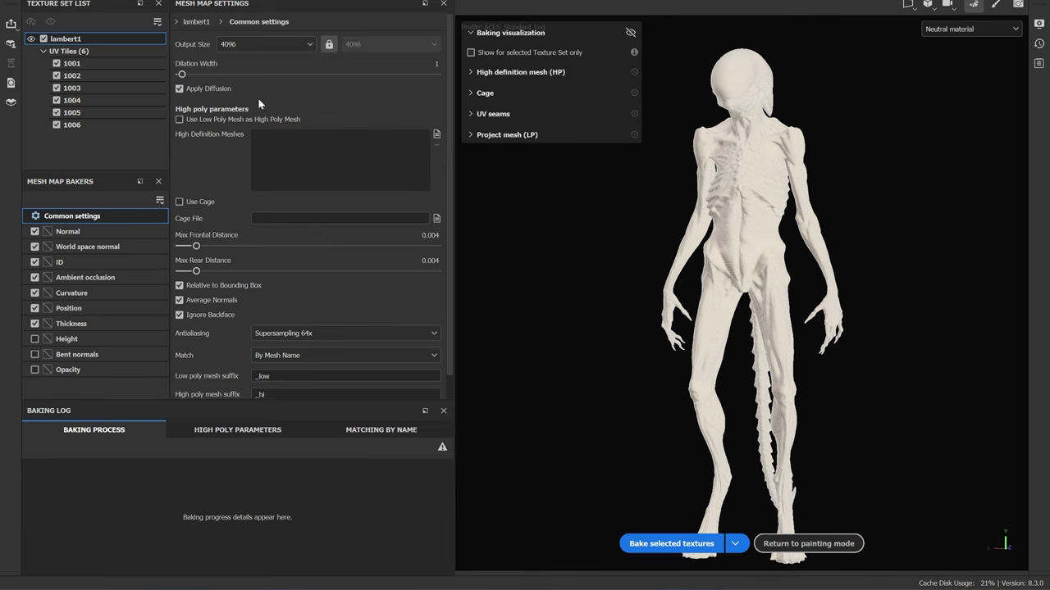
# - Load the high-poly Neomorph body-part files as High Definition Meshes and bake the selected textures
pyautogui.click(437, 133)
pyautogui.click(557, 293)
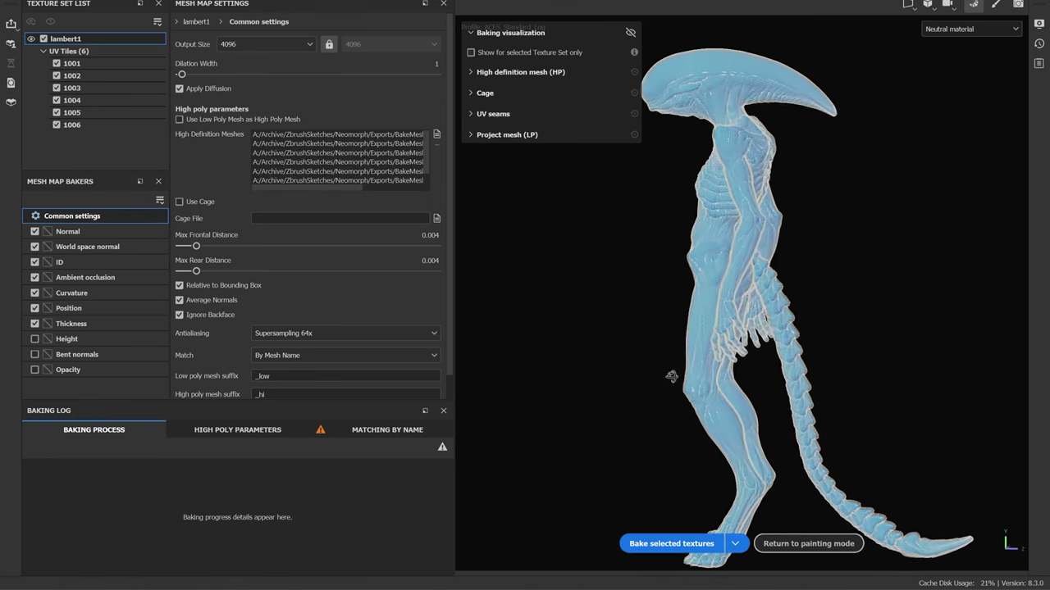
pyautogui.click(671, 543)
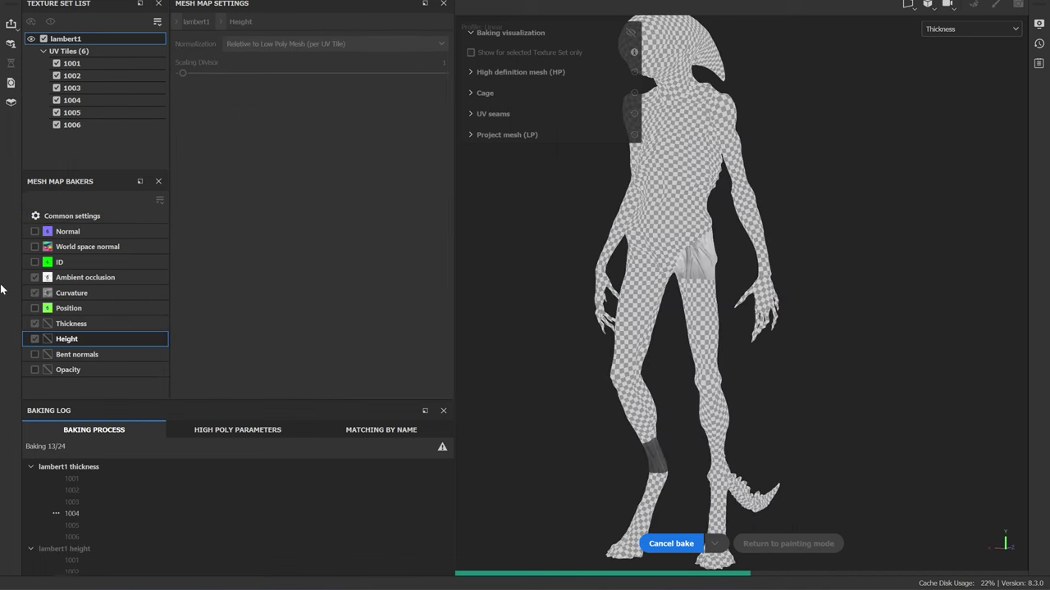
# - Examine the model during the bake and cycle through its baked mesh maps to the Height map
pyautogui.scroll(5, 815, 260)
pyautogui.scroll(-2, 762, 379)
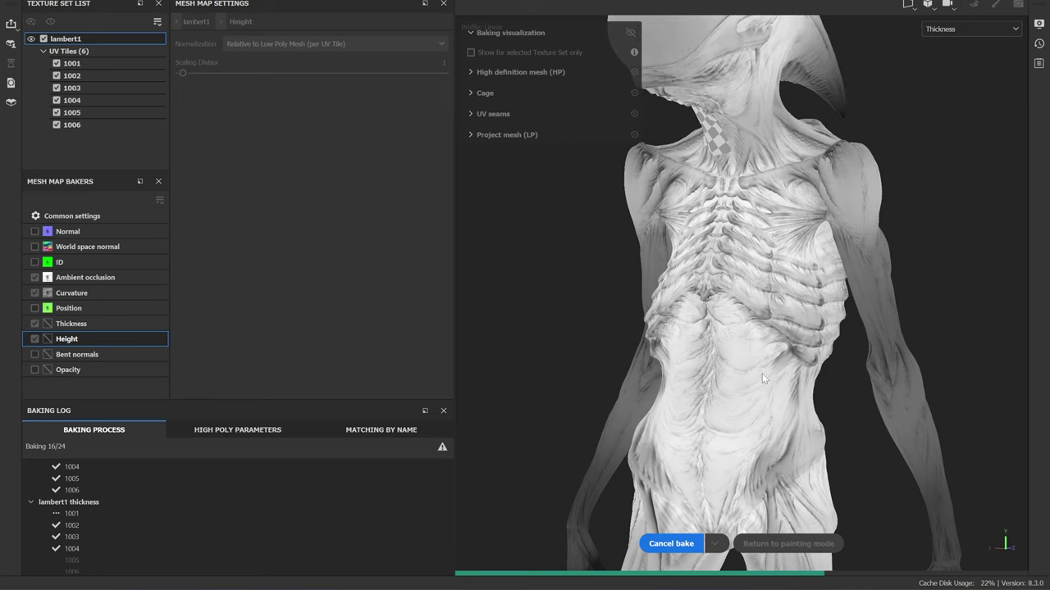
pyautogui.scroll(-2, 762, 373)
pyautogui.keyDown('alt'); pyautogui.moveTo(761, 373); pyautogui.dragTo(825, 214, button='middle'); pyautogui.keyUp('alt')
pyautogui.keyDown('alt'); pyautogui.moveTo(825, 214); pyautogui.dragTo(795, 187); pyautogui.keyUp('alt')
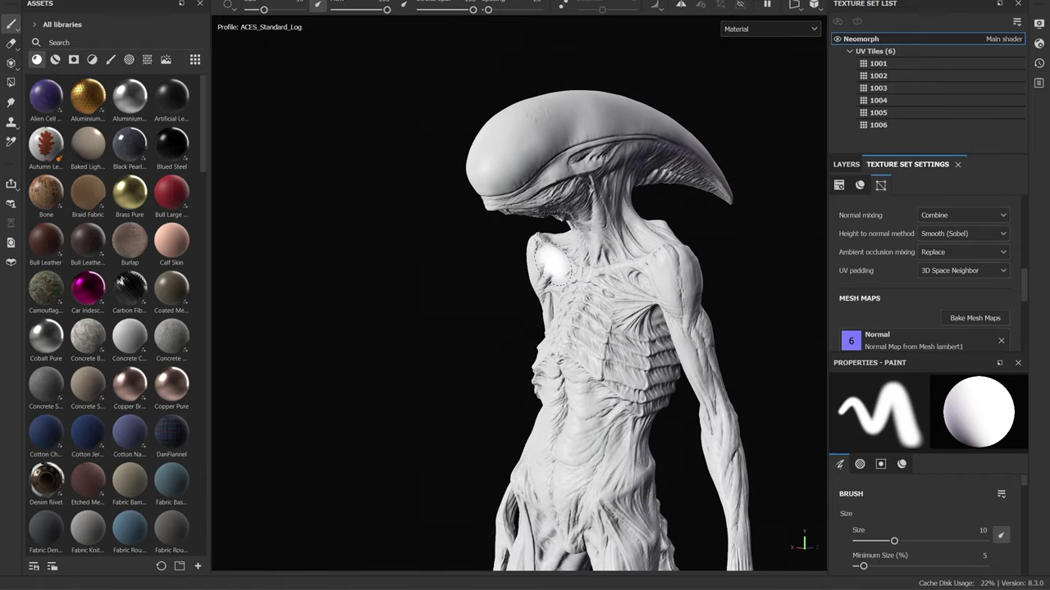
pyautogui.press('b')
pyautogui.press('b')
pyautogui.scroll(6, 633, 322)
pyautogui.scroll(-5, 633, 322)
pyautogui.press('b')
pyautogui.press('b')
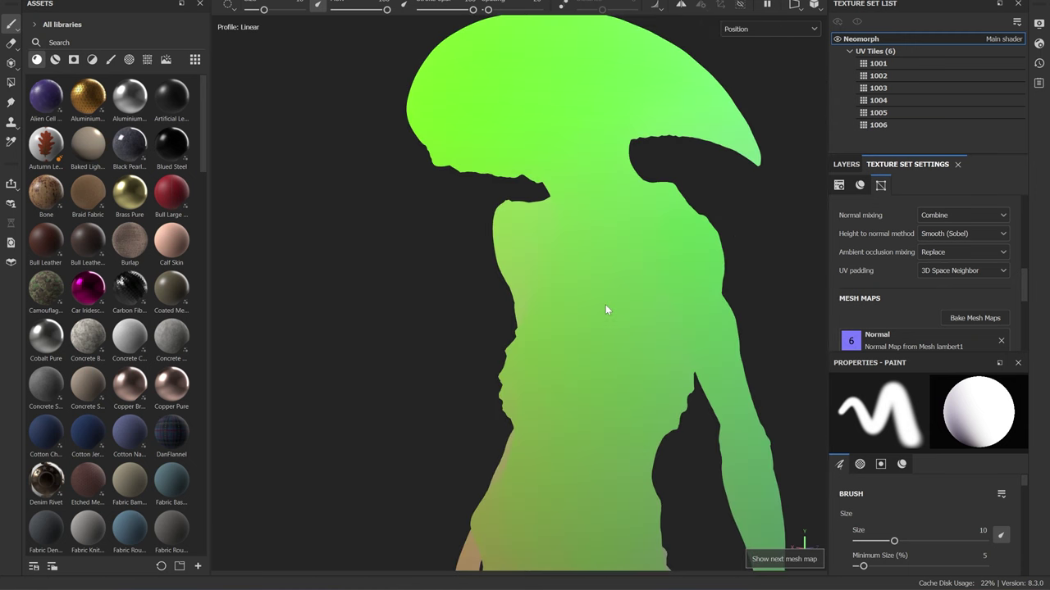
pyautogui.press('b')
pyautogui.press('b')
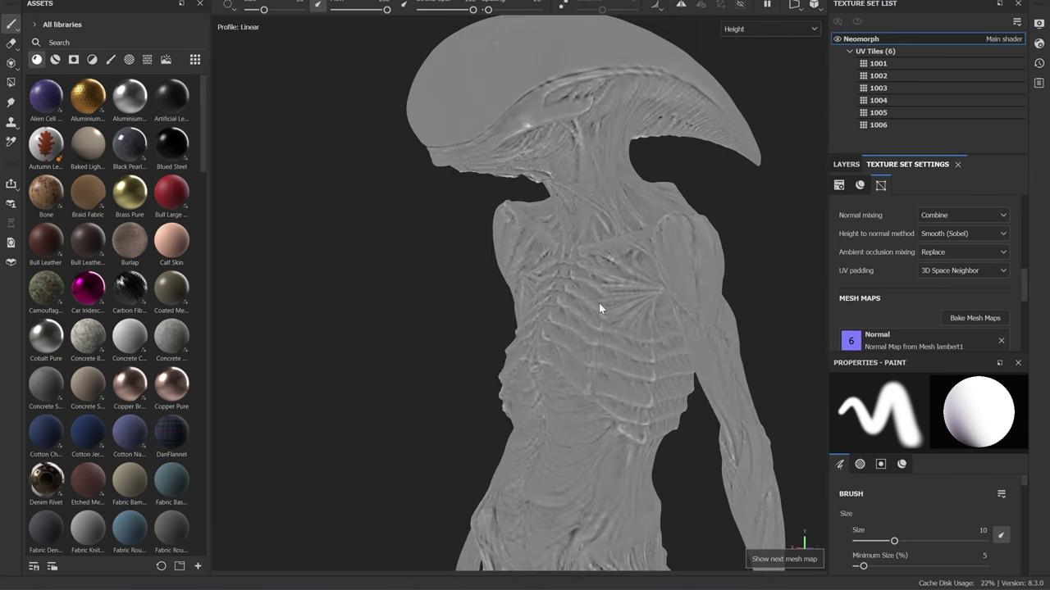
# - Examine the baked Height map up close on the head, torso and limbs from several angles
pyautogui.scroll(6, 605, 310)
pyautogui.scroll(-2, 541, 381)
pyautogui.scroll(-4, 540, 380)
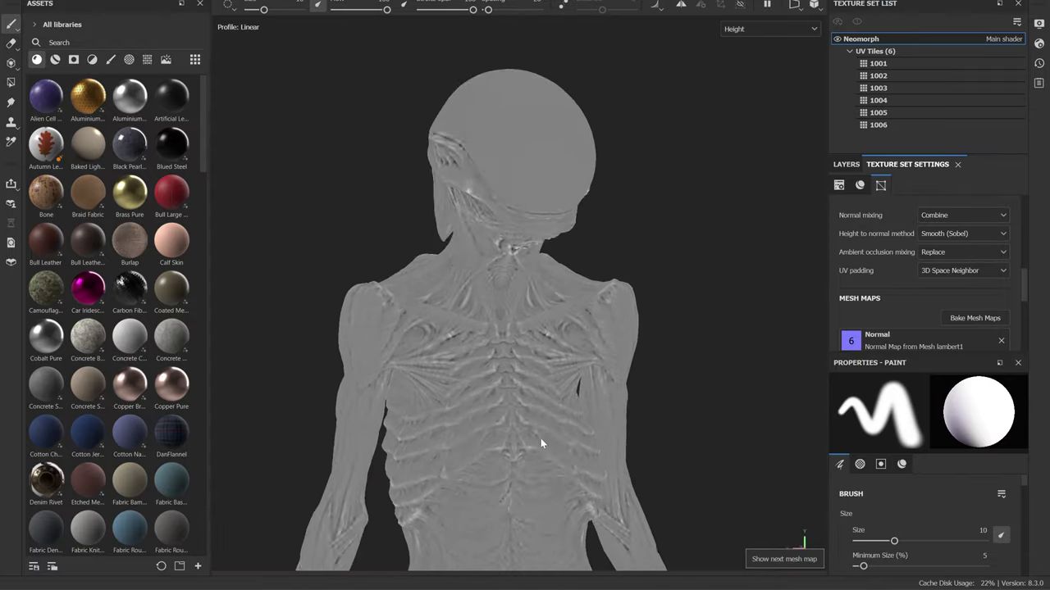
pyautogui.keyDown('alt'); pyautogui.moveTo(636, 566); pyautogui.dragTo(620, 451, button='middle'); pyautogui.keyUp('alt')
pyautogui.scroll(4, 506, 346)
pyautogui.scroll(-2, 506, 345)
pyautogui.keyDown('alt'); pyautogui.moveTo(463, 283); pyautogui.dragTo(531, 566, button='middle'); pyautogui.keyUp('alt')
pyautogui.keyDown('alt'); pyautogui.moveTo(484, 271); pyautogui.dragTo(642, 236); pyautogui.keyUp('alt')
pyautogui.scroll(-4, 642, 236)
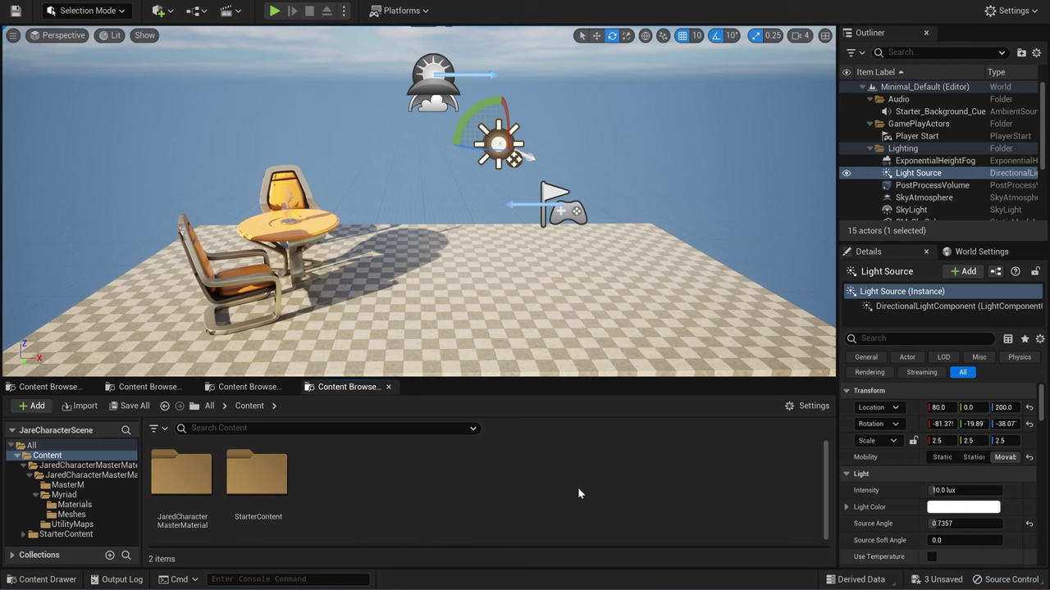
# - In Unreal Engine, create a Neomorph folder inside Content and a Meshes folder within it
pyautogui.rightClick(336, 487)
pyautogui.click(377, 116)
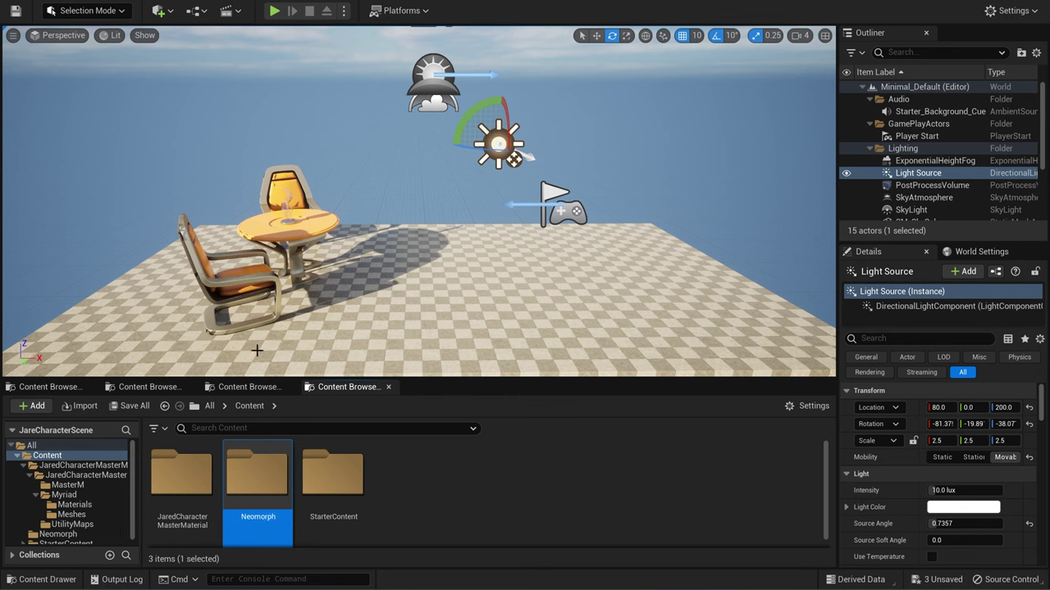
pyautogui.doubleClick(258, 483)
pyautogui.rightClick(261, 488)
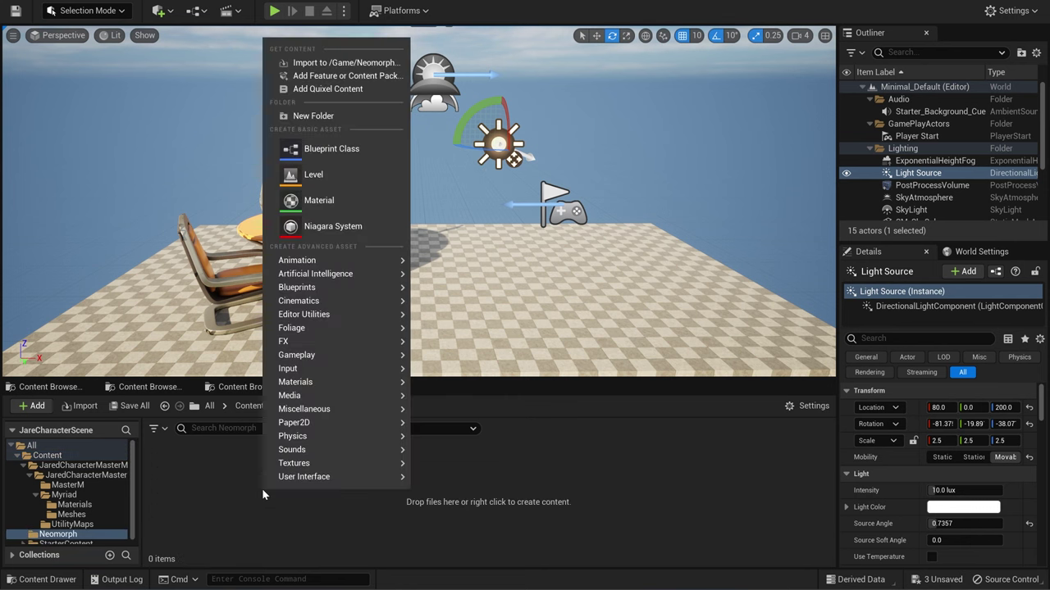
pyautogui.click(322, 116)
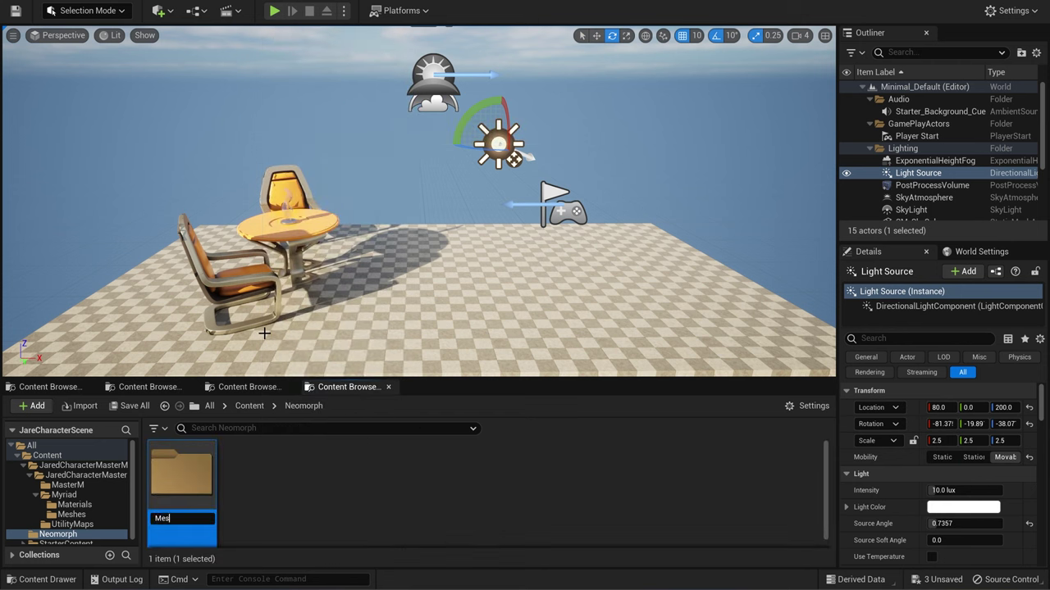
# - Create Materials and Textures folders inside the Neomorph folder
pyautogui.rightClick(279, 486)
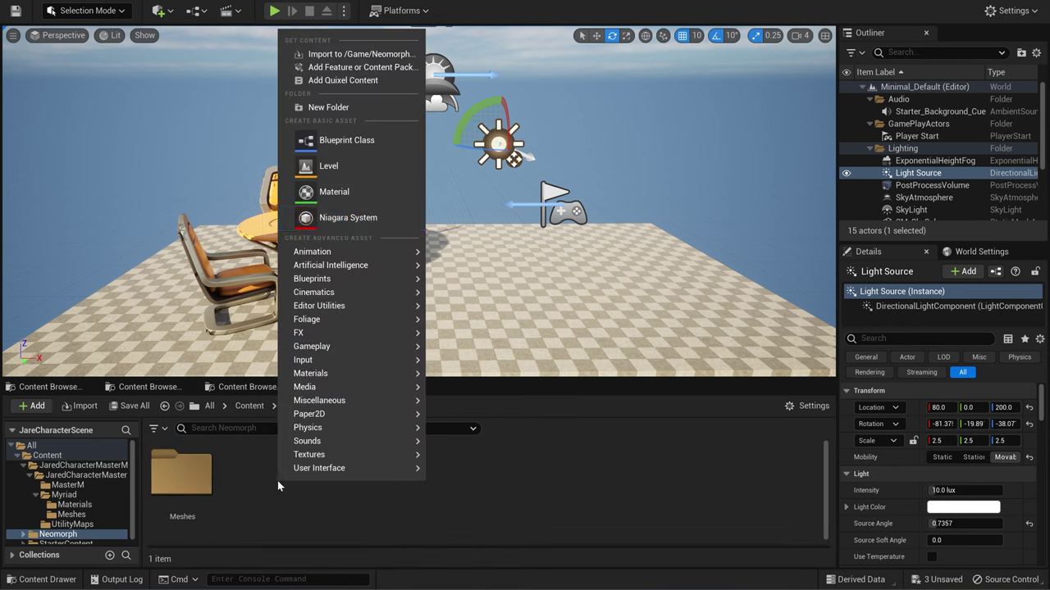
pyautogui.click(332, 106)
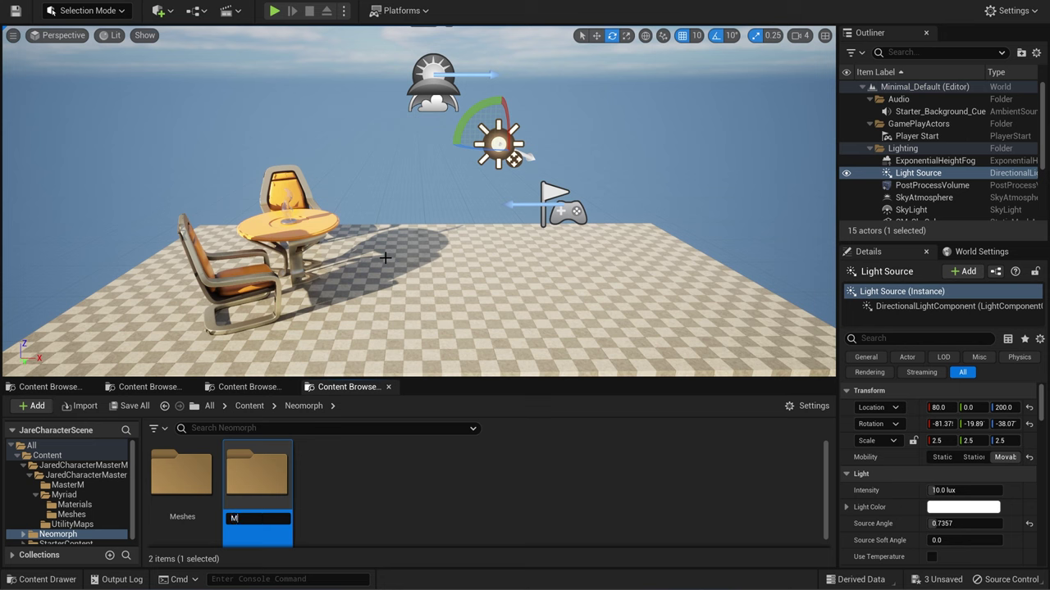
pyautogui.write('Materials')
pyautogui.press('Return')
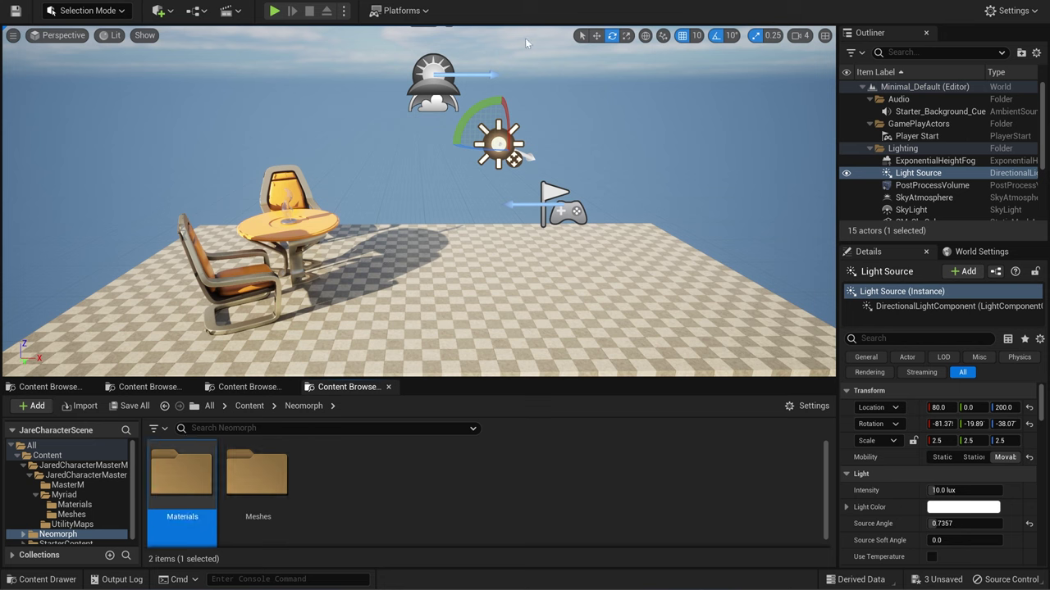
pyautogui.rightClick(332, 491)
pyautogui.click(395, 115)
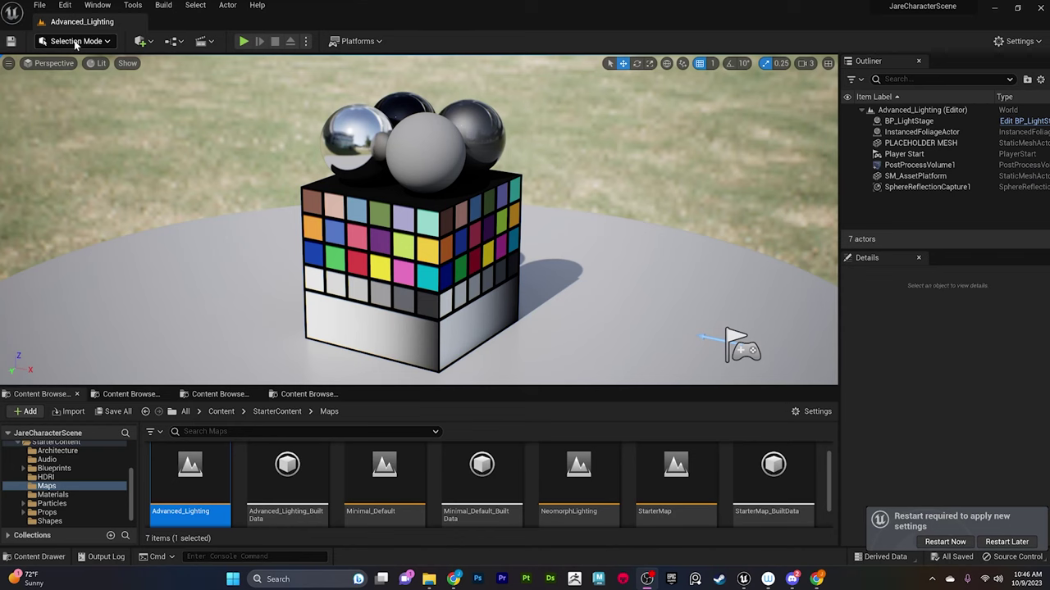
# - Postpone the pending restart and enable virtual texture support in the project's Rendering settings
pyautogui.click(1007, 543)
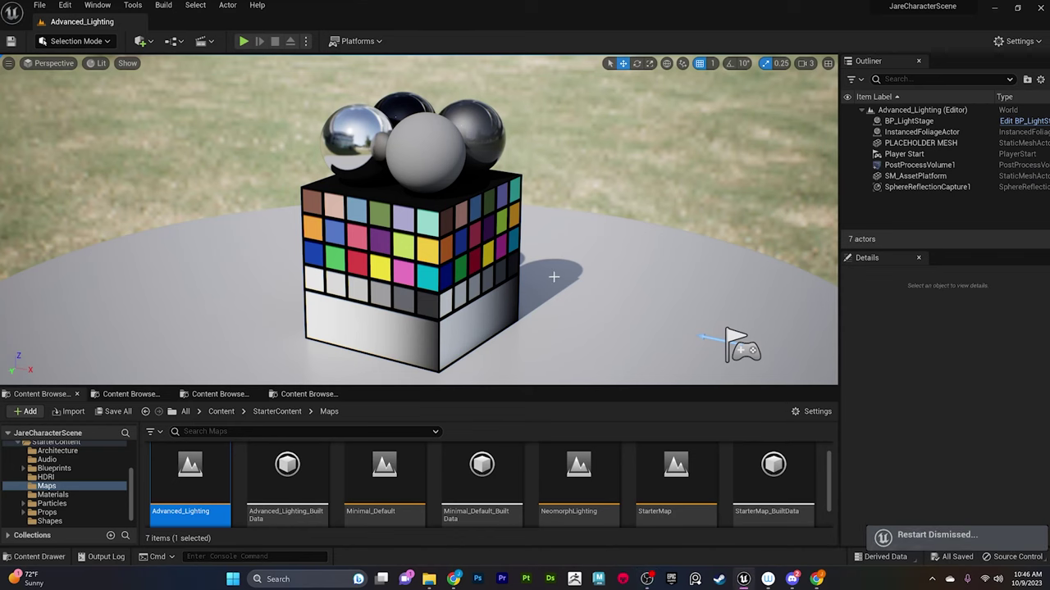
pyautogui.click(64, 7)
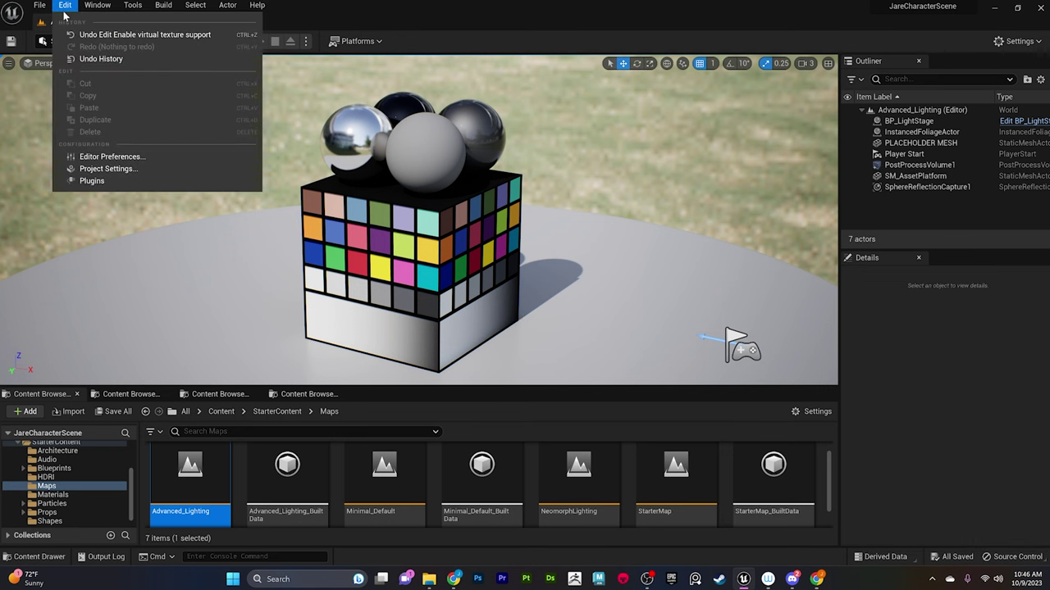
pyautogui.click(130, 169)
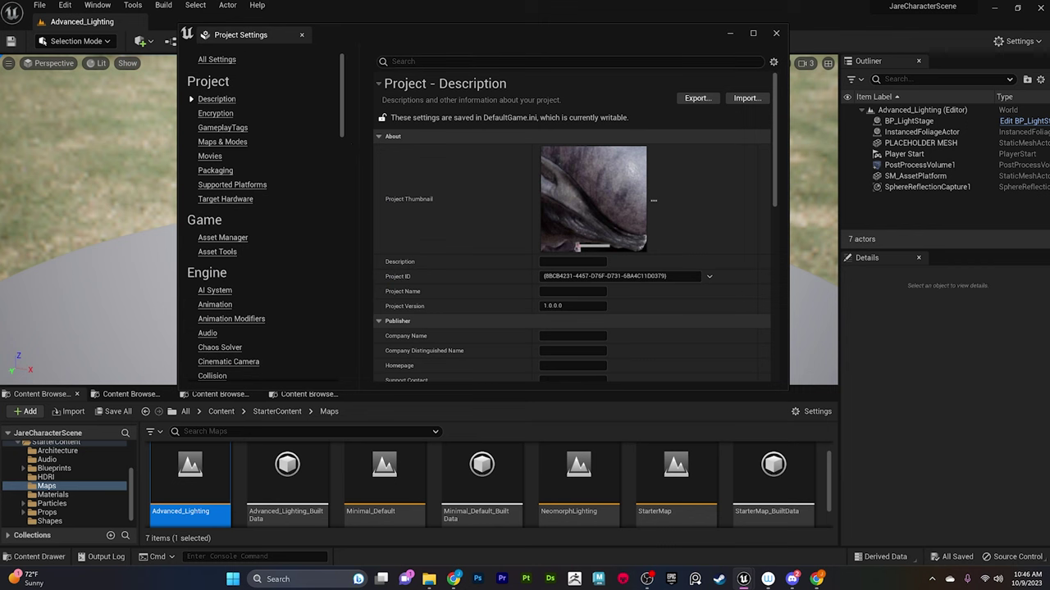
pyautogui.write('virtual')
pyautogui.scroll(-5, 523, 155)
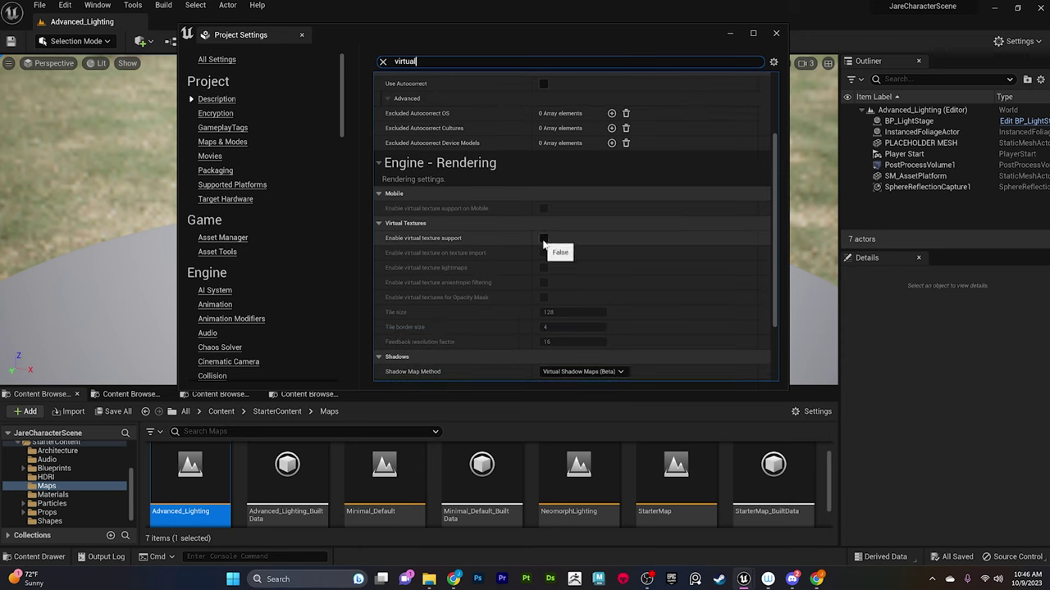
pyautogui.click(543, 239)
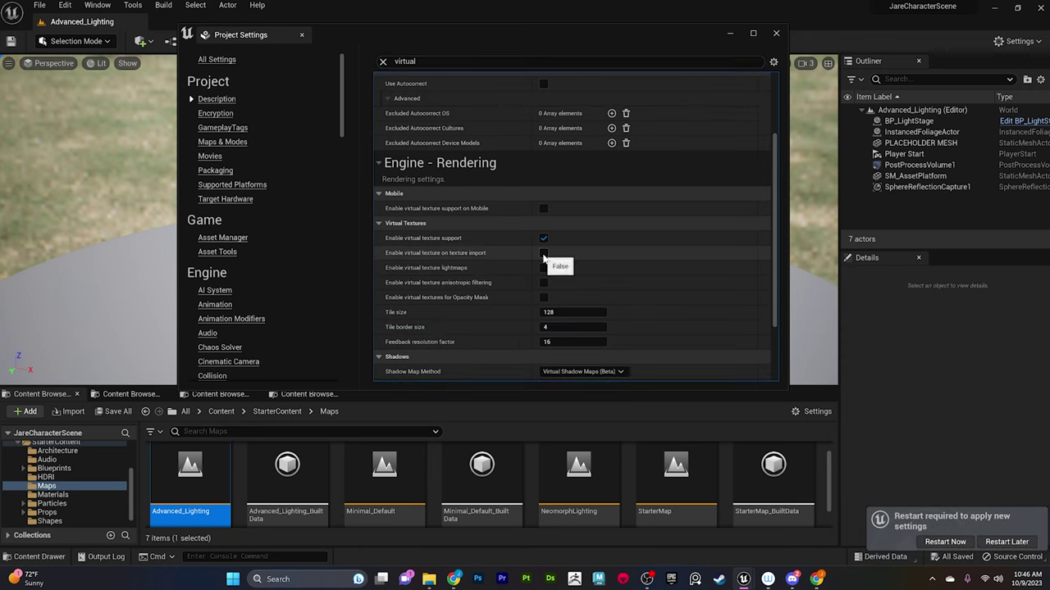
# - Enable virtual textures on texture import, with anisotropic filtering and for Opacity Mask, and restart the editor
pyautogui.click(544, 253)
pyautogui.click(544, 283)
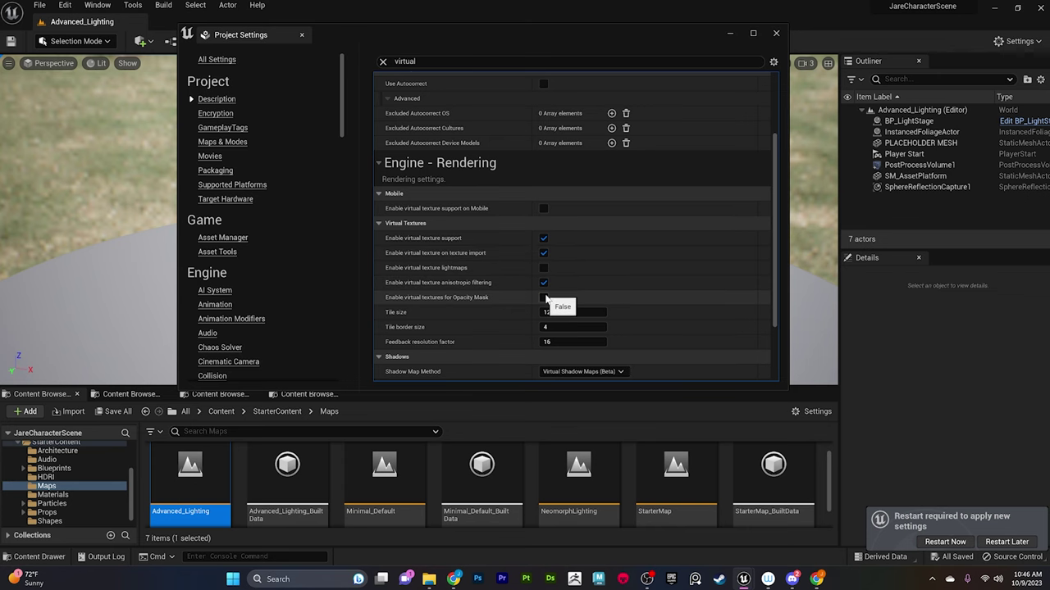
pyautogui.click(544, 298)
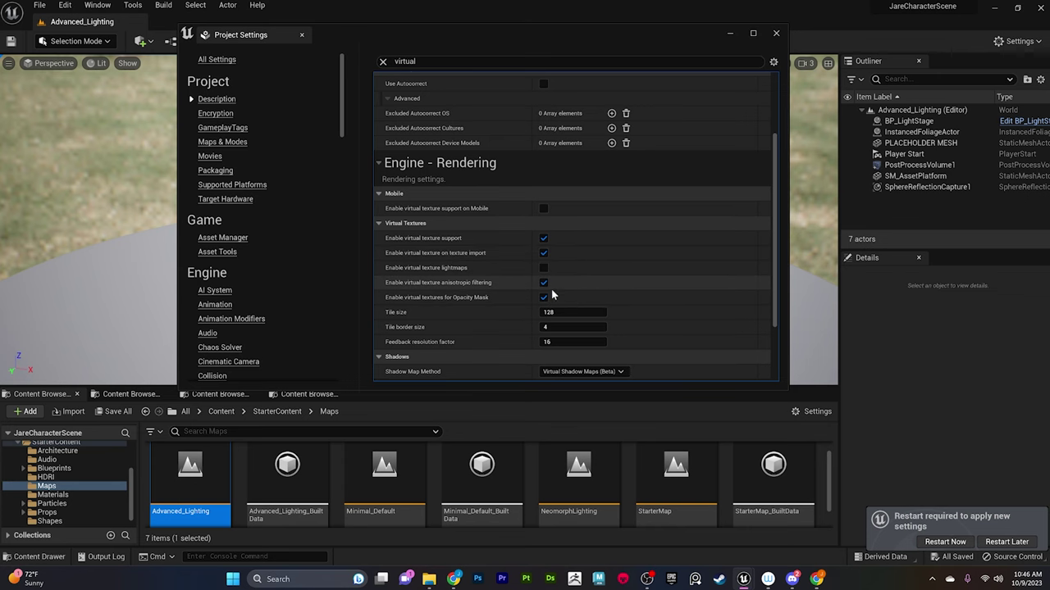
pyautogui.click(776, 34)
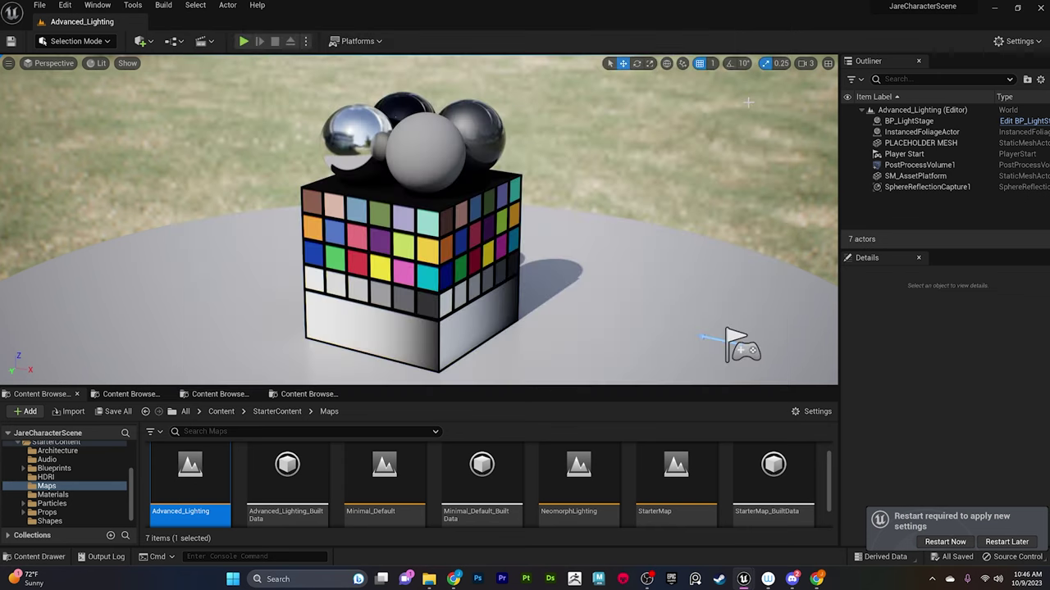
pyautogui.click(946, 542)
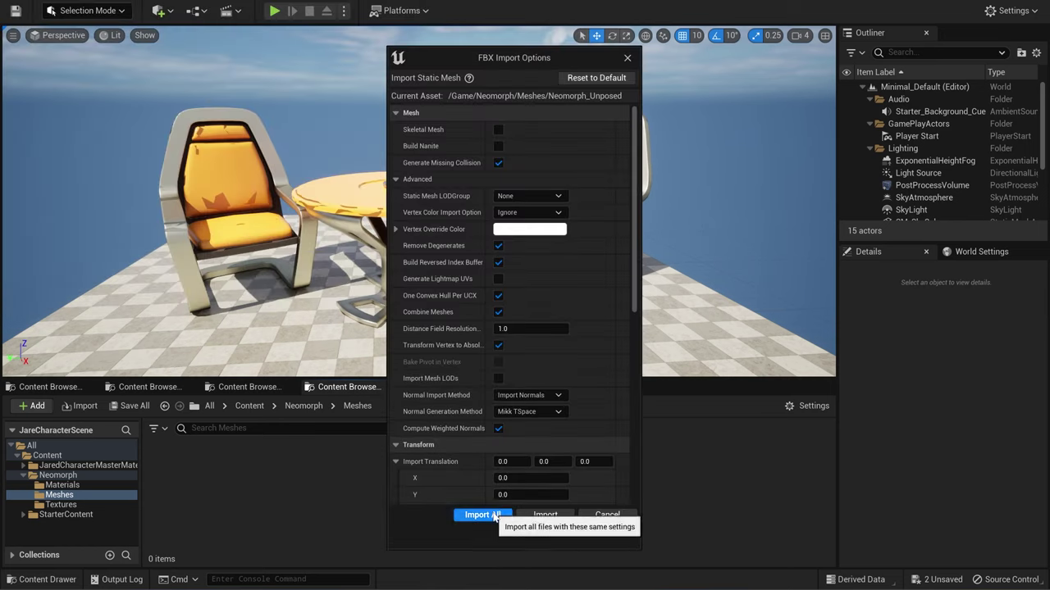
# - Import the Neomorph_Unposed static mesh into the Meshes folder and display its UV layout to check the UDIM tiles
pyautogui.click(491, 512)
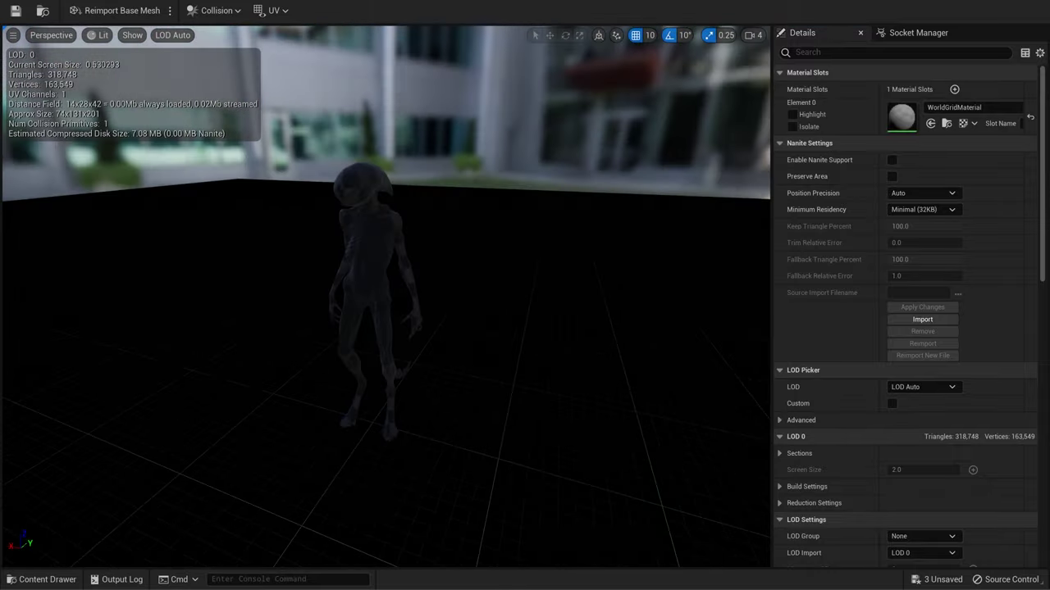
pyautogui.click(273, 10)
pyautogui.click(293, 46)
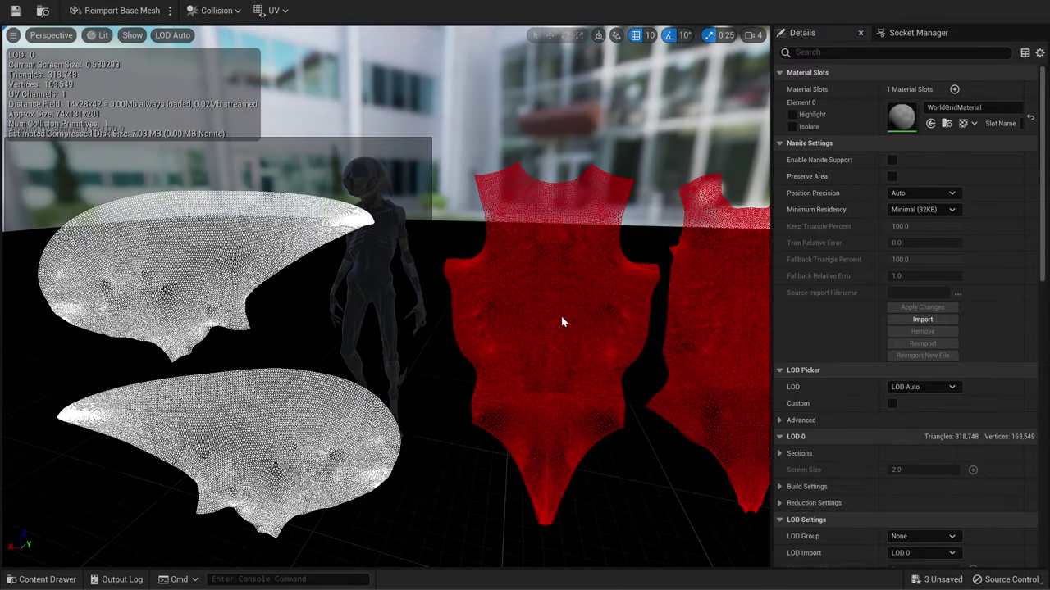
pyautogui.moveTo(561, 316); pyautogui.dragTo(530, 320)
pyautogui.moveTo(430, 182); pyautogui.dragTo(464, 181)
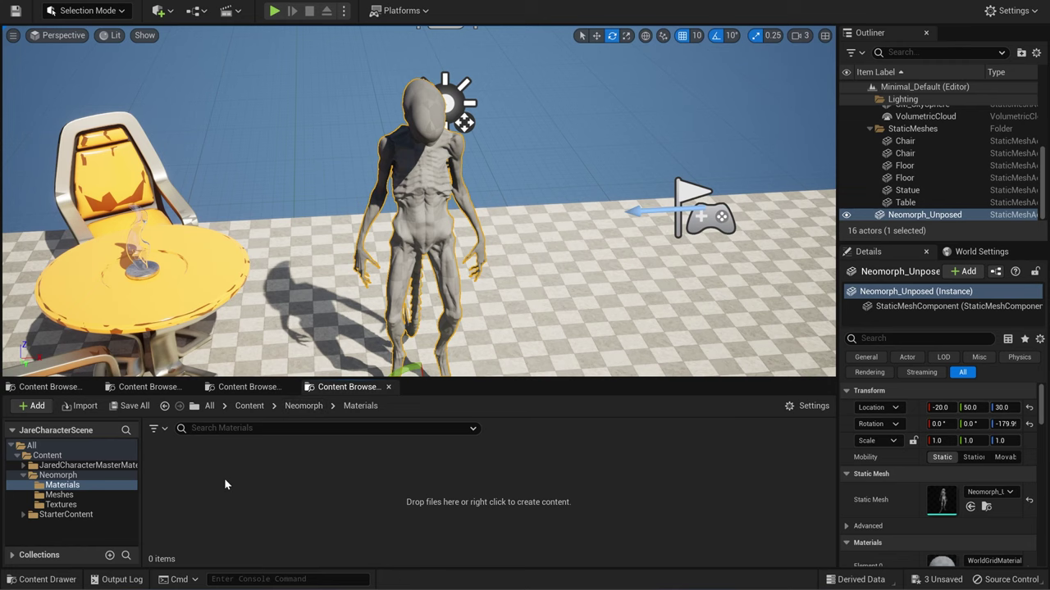
# - Create a material named Neomorph_M in the Neomorph Materials folder and open it
pyautogui.rightClick(225, 484)
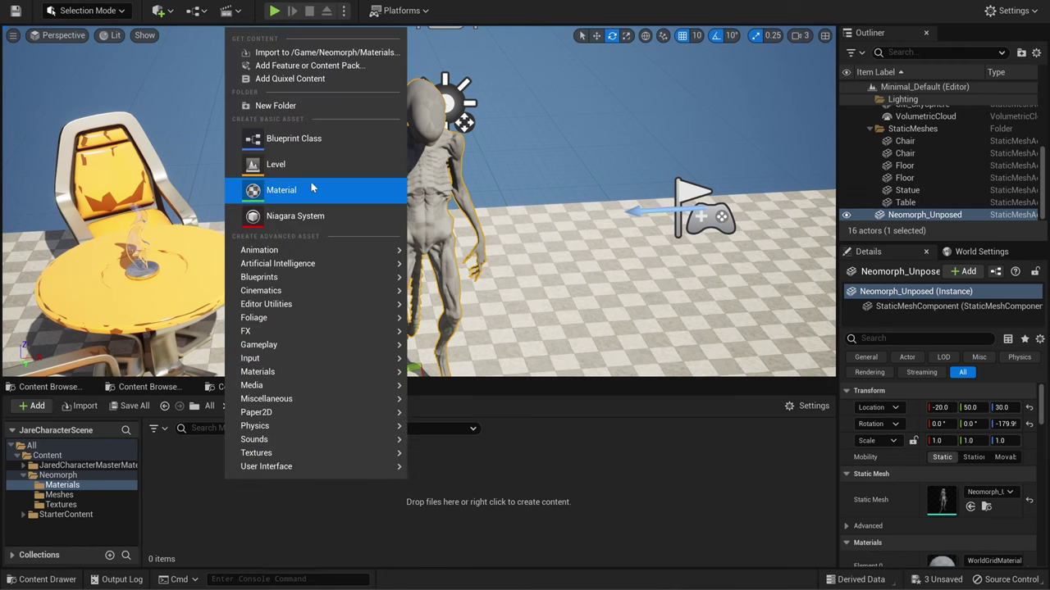
pyautogui.click(310, 187)
pyautogui.write('Neomorph-')
pyautogui.press('BackSpace')
pyautogui.write('_M')
pyautogui.press('Return')
pyautogui.doubleClick(209, 460)
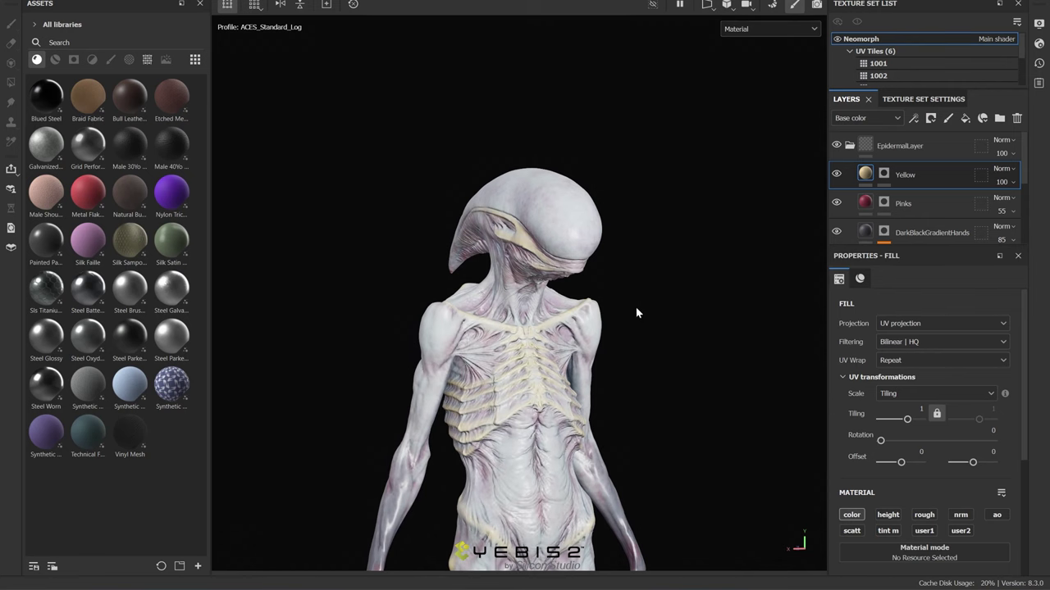
# - Switch to Substance Painter and export the Neomorph textures with the JaredSkinMarmo output template at 4096 size
pyautogui.moveTo(636, 313)
pyautogui.keyDown('alt'); pyautogui.mouseDown()
pyautogui.moveTo(546, 318)
pyautogui.moveTo(513, 336)
pyautogui.mouseUp(); pyautogui.keyUp('alt')
pyautogui.keyDown('alt'); pyautogui.moveTo(500, 381); pyautogui.dragTo(528, 252, button='middle'); pyautogui.keyUp('alt')
pyautogui.moveTo(528, 253)
pyautogui.keyDown('alt'); pyautogui.mouseDown()
pyautogui.moveTo(472, 264)
pyautogui.moveTo(508, 288)
pyautogui.mouseUp(); pyautogui.keyUp('alt')
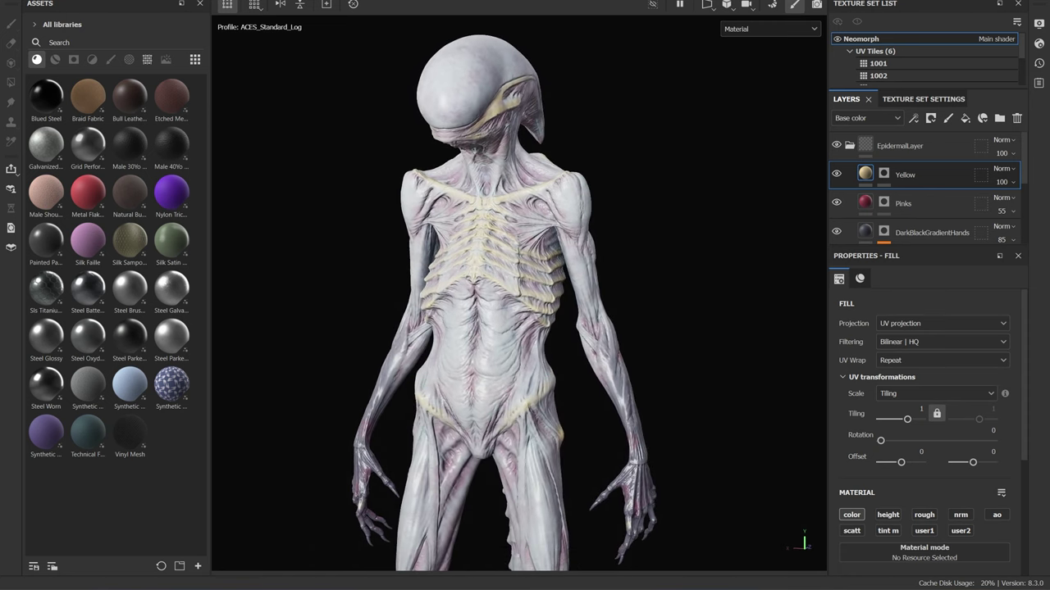
pyautogui.hotkey('ctrl', 'shift', 'e')
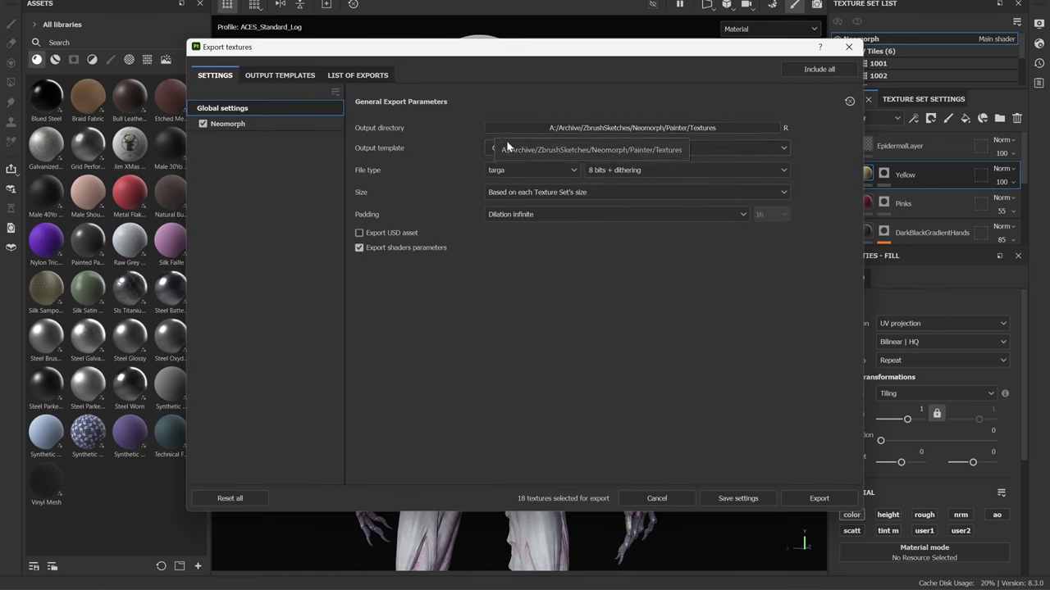
pyautogui.click(508, 141)
pyautogui.click(529, 210)
pyautogui.click(525, 192)
pyautogui.click(525, 300)
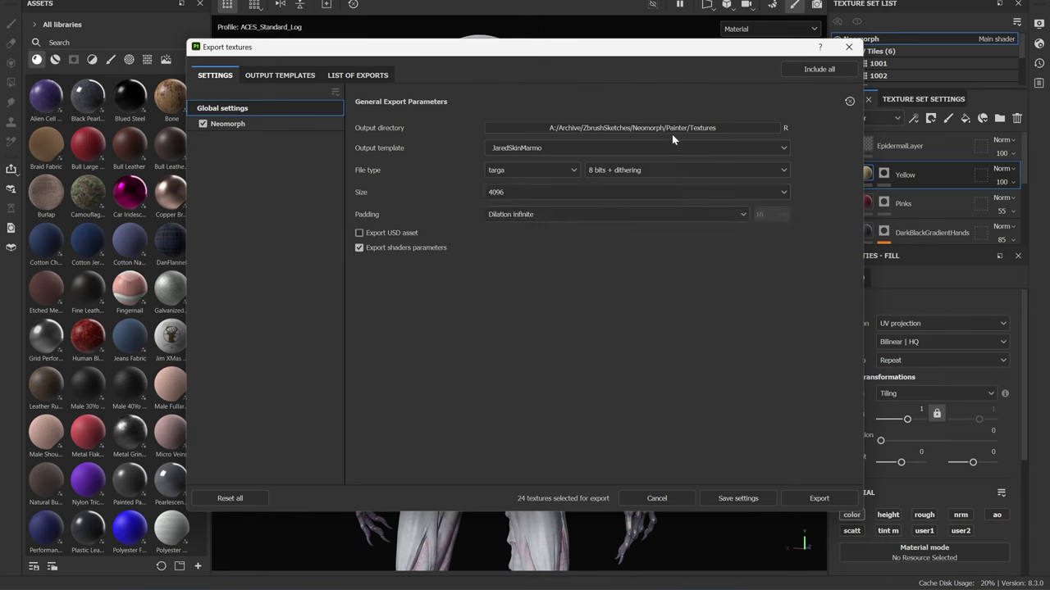
pyautogui.click(818, 498)
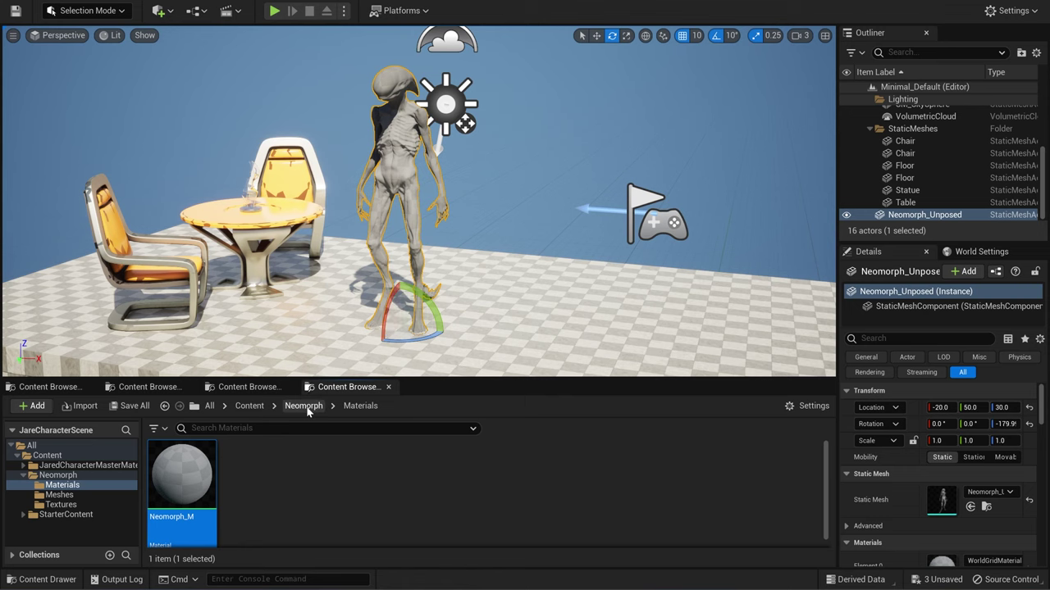
# - In Unreal Engine, import the BC_T, BC_T_17 and PBR_T Neomorph targa files into the Textures folder and save Neomorph_01_Neomorph_BC_T
pyautogui.click(305, 406)
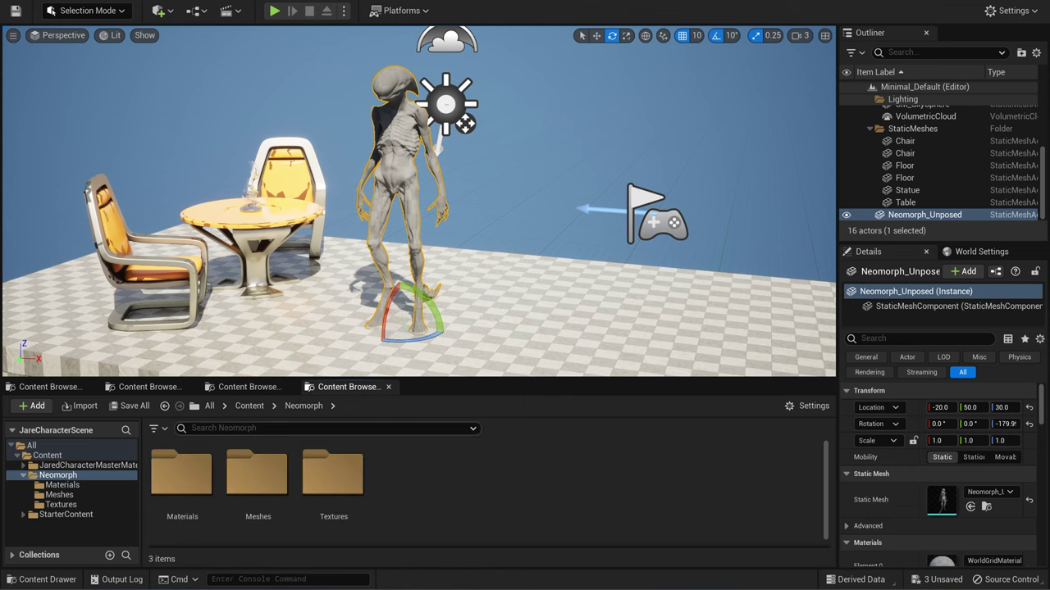
pyautogui.doubleClick(303, 477)
pyautogui.rightClick(302, 476)
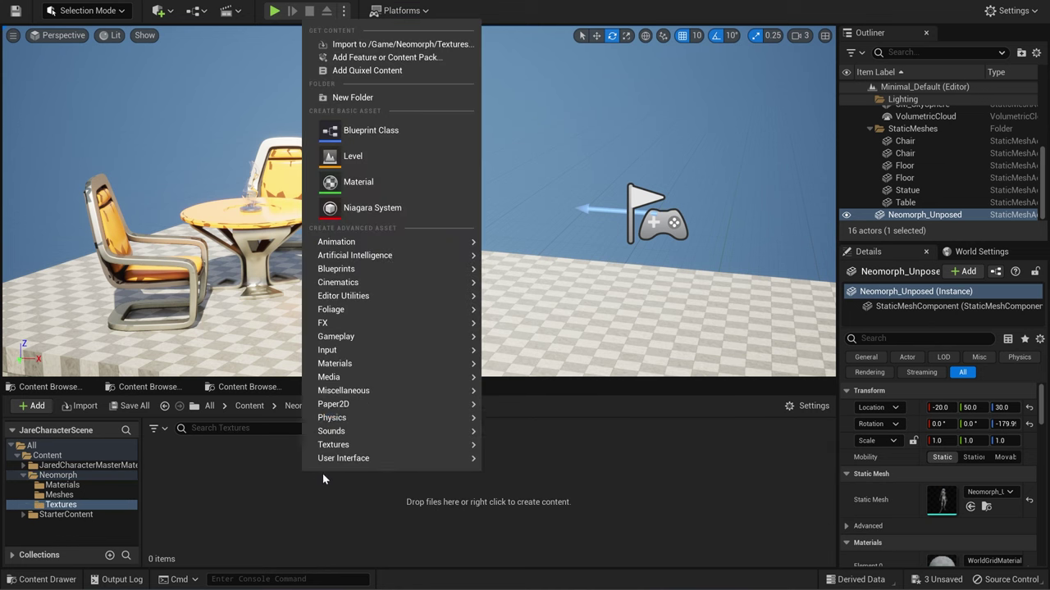
pyautogui.click(391, 44)
pyautogui.keyDown('ctrl'); pyautogui.click(540, 82); pyautogui.keyUp('ctrl')
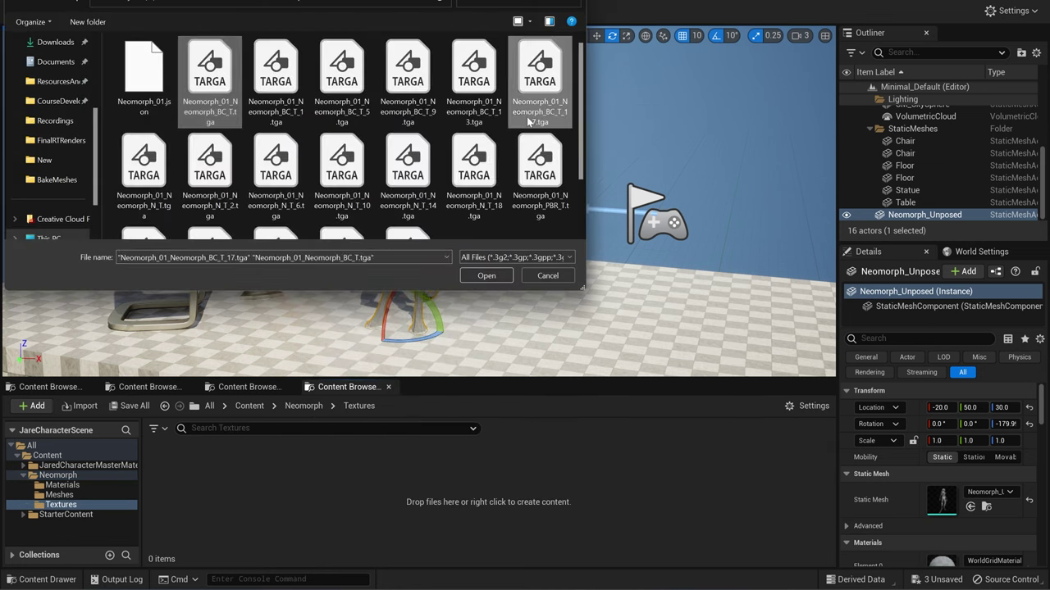
pyautogui.scroll(-1, 410, 177)
pyautogui.keyDown('ctrl'); pyautogui.click(538, 97); pyautogui.keyUp('ctrl')
pyautogui.click(492, 278)
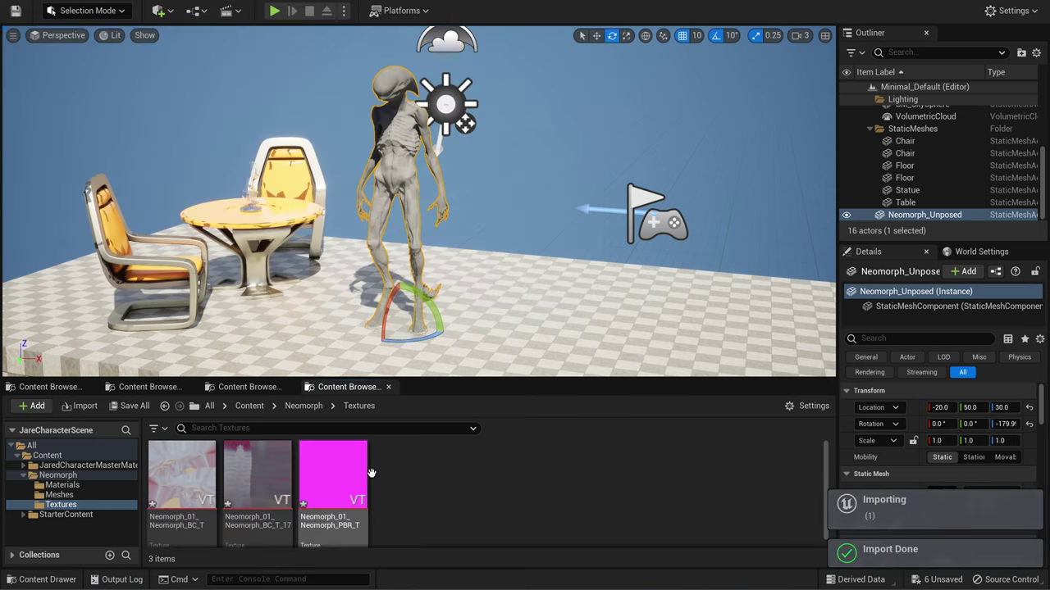
pyautogui.rightClick(197, 480)
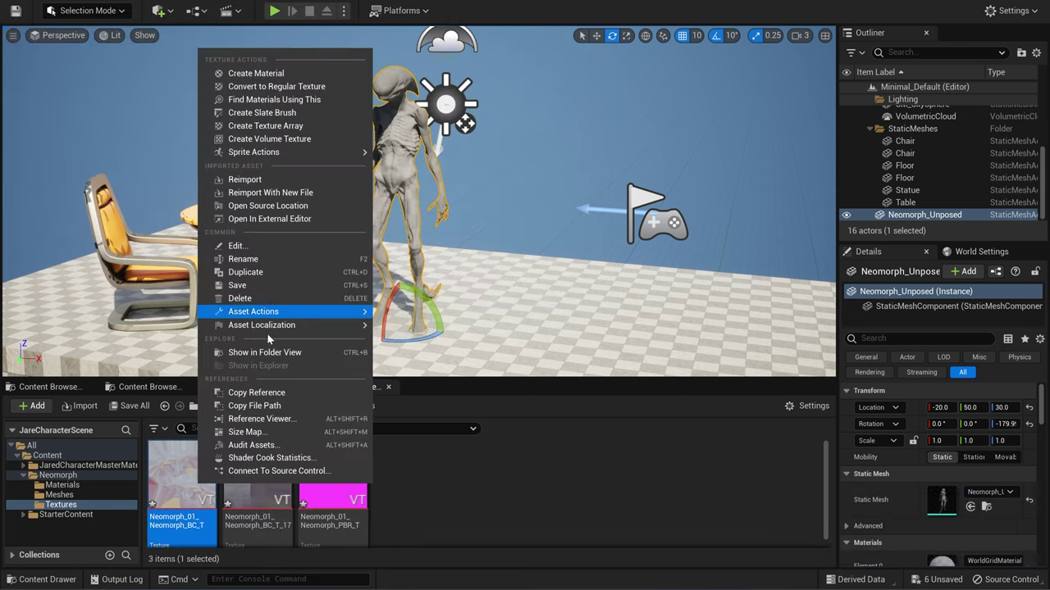
pyautogui.click(242, 285)
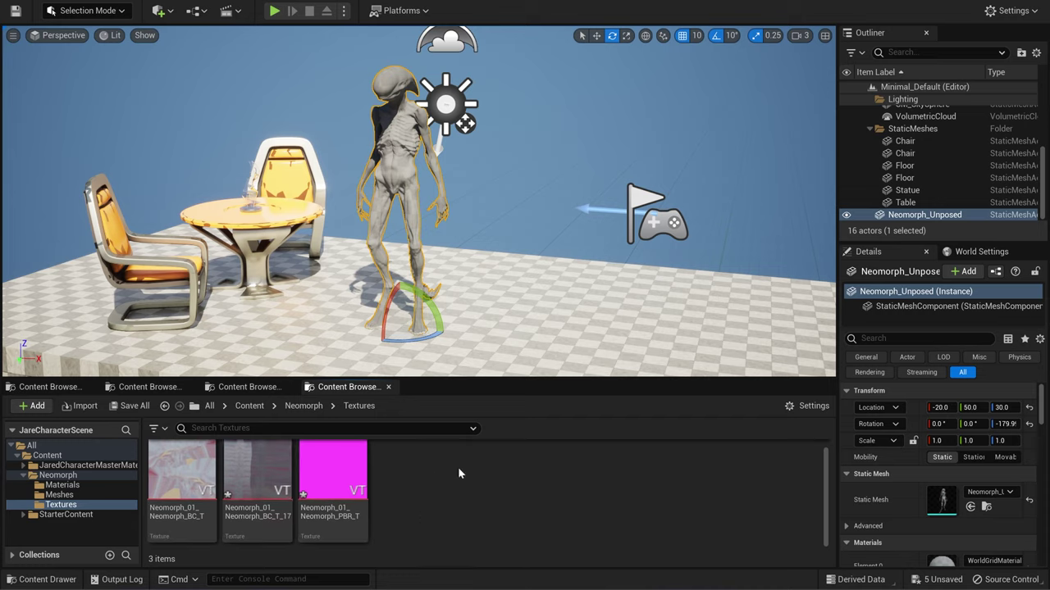
# - Open the Neomorph_01_Neomorph_BC_T_17 texture and isolate its red channel to examine the map
pyautogui.doubleClick(280, 488)
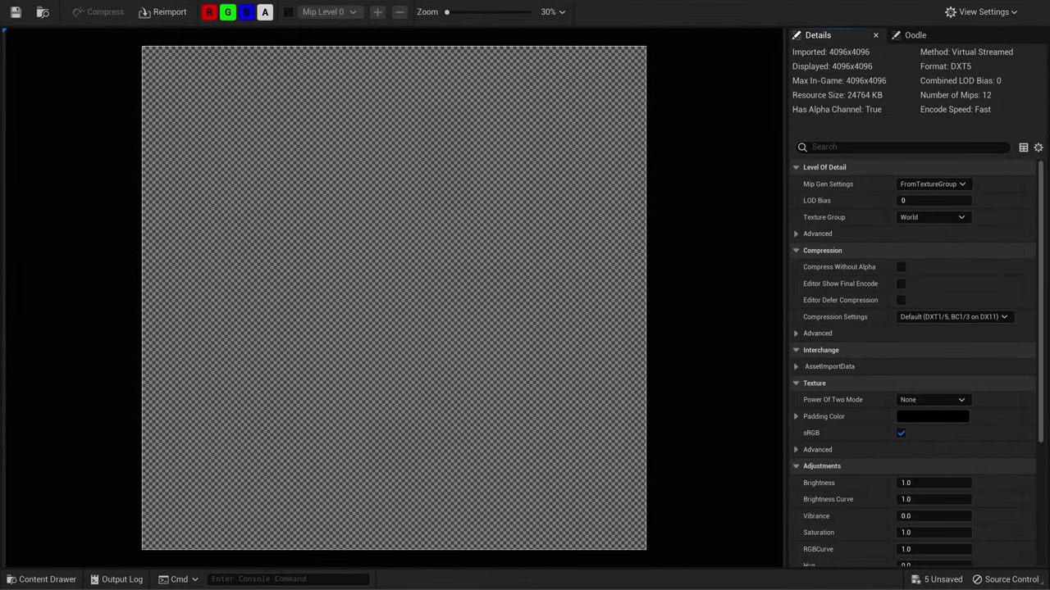
pyautogui.click(265, 11)
pyautogui.click(246, 11)
pyautogui.click(228, 12)
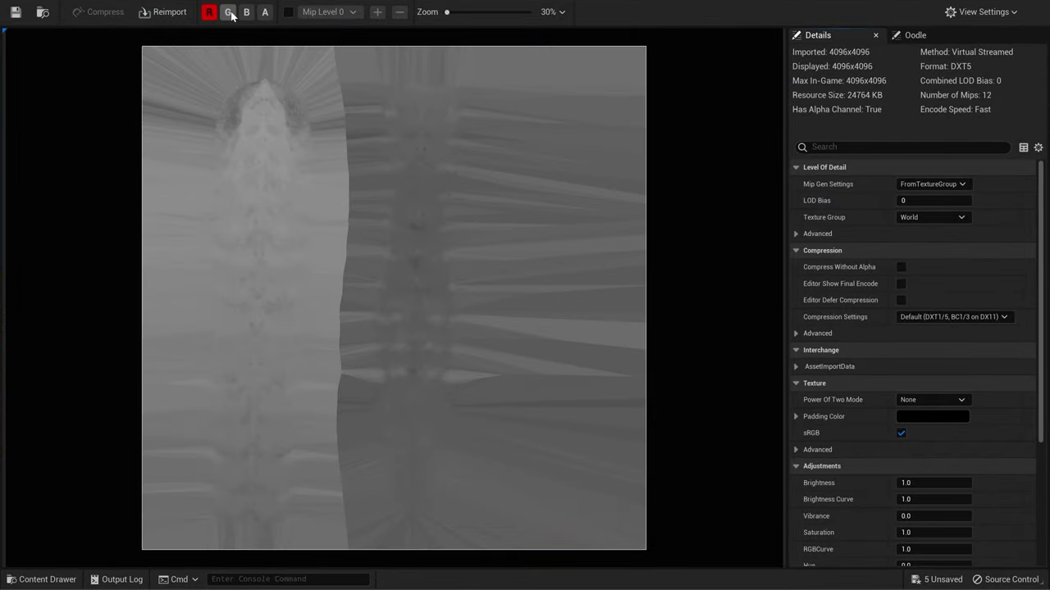
pyautogui.click(228, 12)
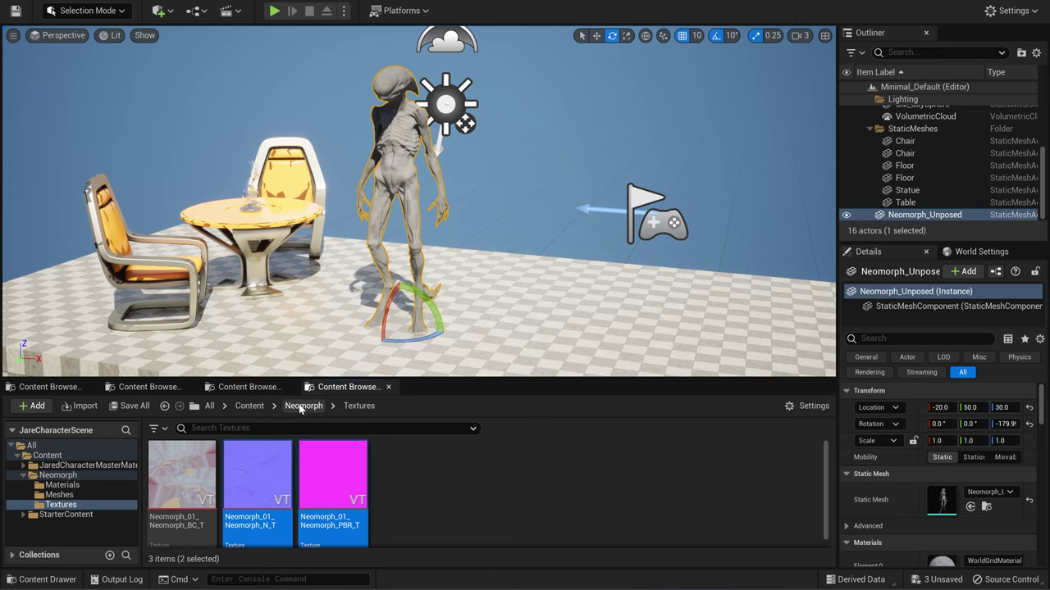
# - Open the Neomorph_M material and shrink its editor into a floating window that leaves the Textures assets reachable
pyautogui.click(299, 405)
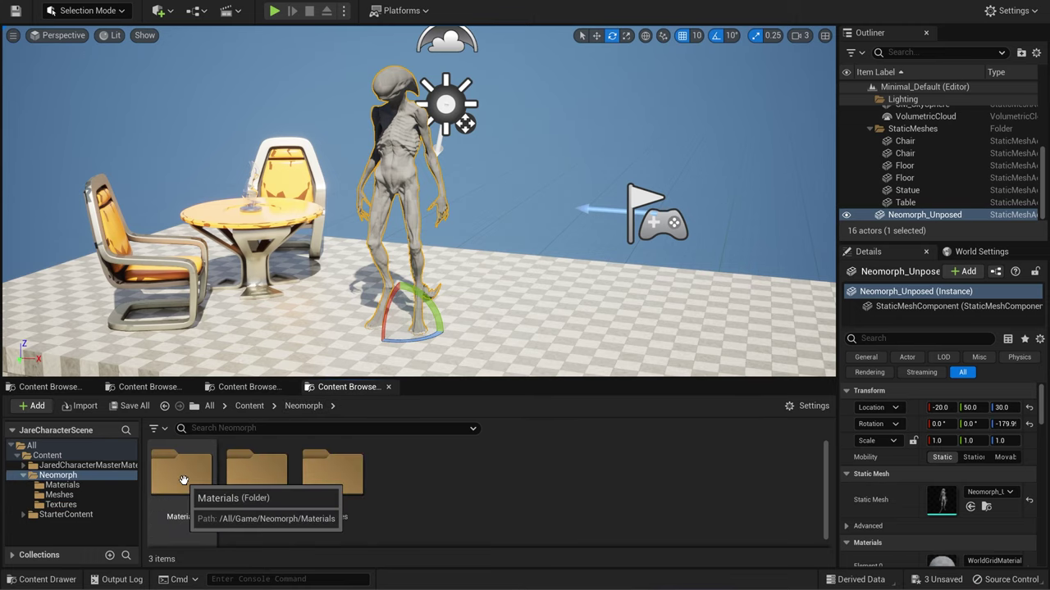
pyautogui.doubleClick(183, 480)
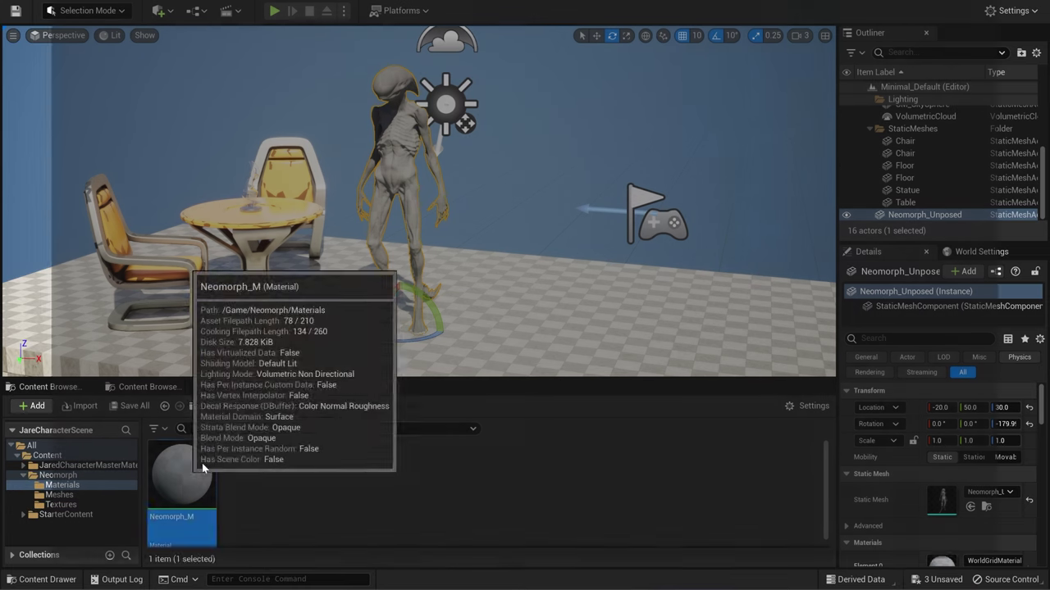
pyautogui.doubleClick(183, 474)
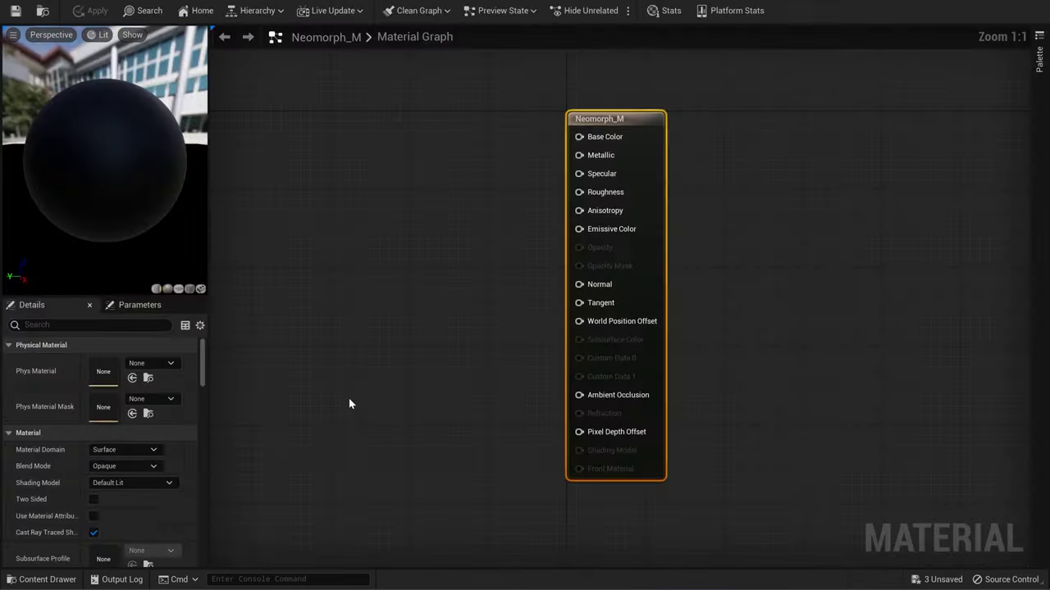
pyautogui.moveTo(584, 1); pyautogui.dragTo(661, 58)
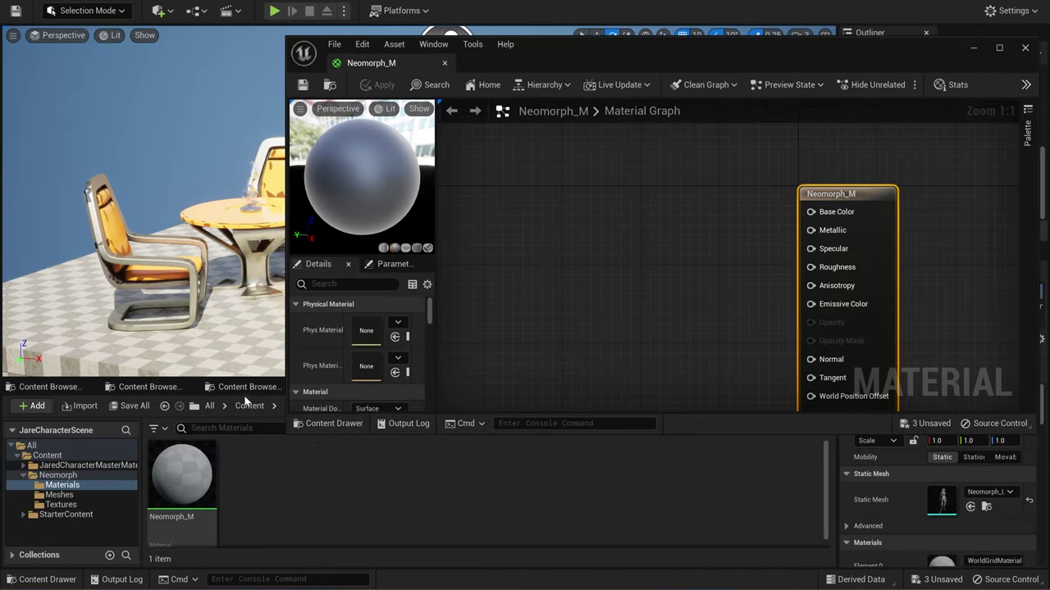
pyautogui.moveTo(285, 140); pyautogui.dragTo(460, 139)
pyautogui.moveTo(838, 44); pyautogui.dragTo(770, 36)
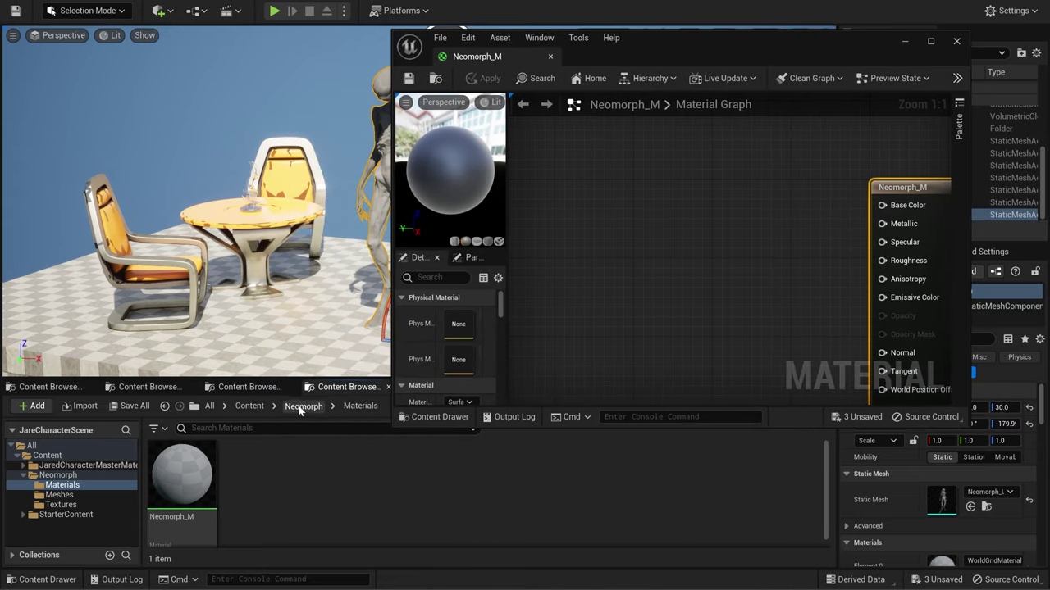
# - Add the Neomorph BC_T, N_T and PBR_T textures to the Neomorph_M graph as texture samples
pyautogui.click(301, 407)
pyautogui.doubleClick(326, 483)
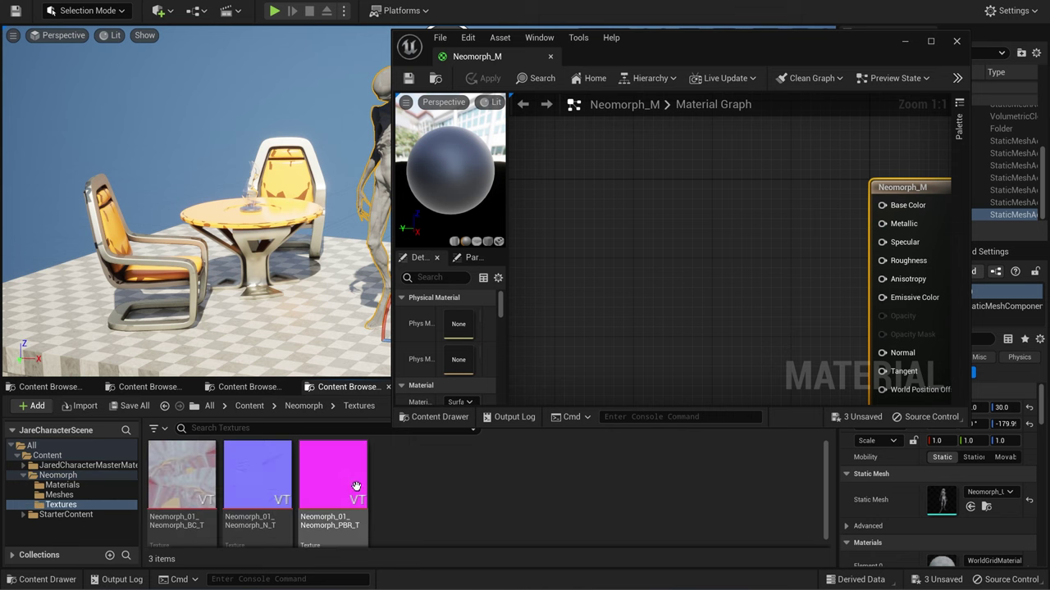
pyautogui.click(182, 480)
pyautogui.keyDown('shift'); pyautogui.click(332, 479); pyautogui.keyUp('shift')
pyautogui.moveTo(199, 481); pyautogui.dragTo(683, 265)
pyautogui.moveTo(773, 215); pyautogui.dragTo(653, 159, button='right')
pyautogui.scroll(-1, 673, 181)
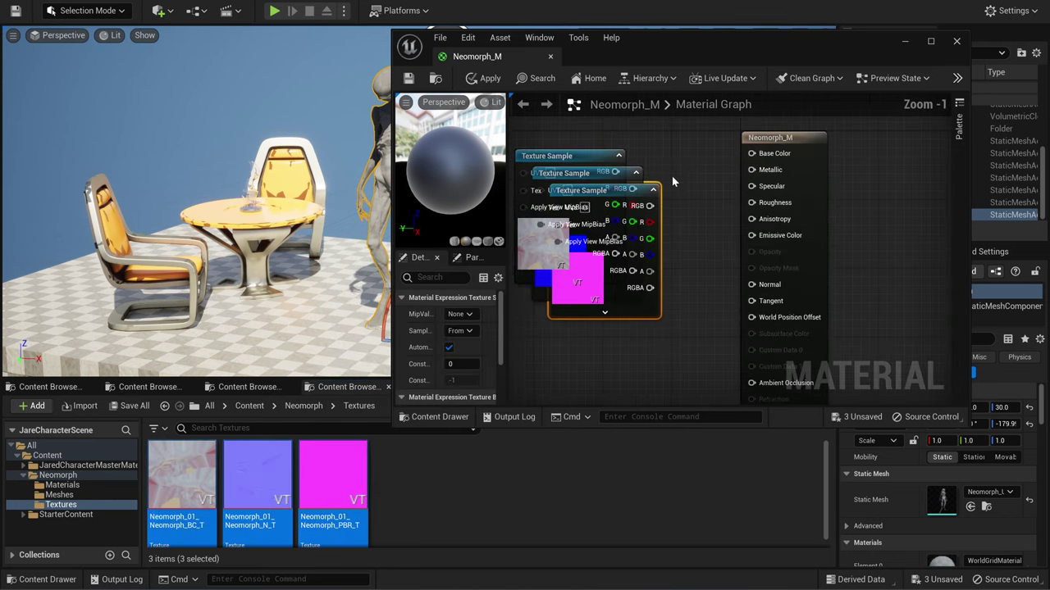
pyautogui.moveTo(700, 198); pyautogui.dragTo(699, 195)
pyautogui.moveTo(688, 173); pyautogui.dragTo(729, 205, button='right')
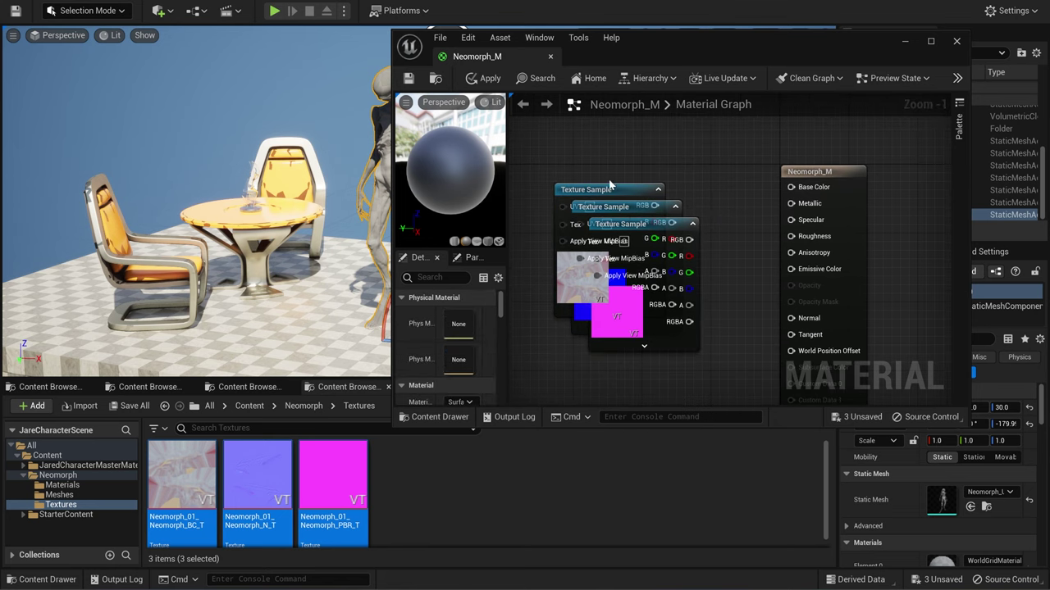
# - Spread out the texture samples and connect the base color map to Base Color and the normal map to Normal
pyautogui.moveTo(609, 188); pyautogui.dragTo(792, 187)
pyautogui.moveTo(647, 231); pyautogui.dragTo(617, 188)
pyautogui.scroll(-4, 726, 238)
pyautogui.moveTo(696, 225); pyautogui.dragTo(631, 240)
pyautogui.moveTo(699, 236); pyautogui.dragTo(629, 337)
pyautogui.scroll(3, 679, 270)
pyautogui.moveTo(602, 230); pyautogui.dragTo(836, 275)
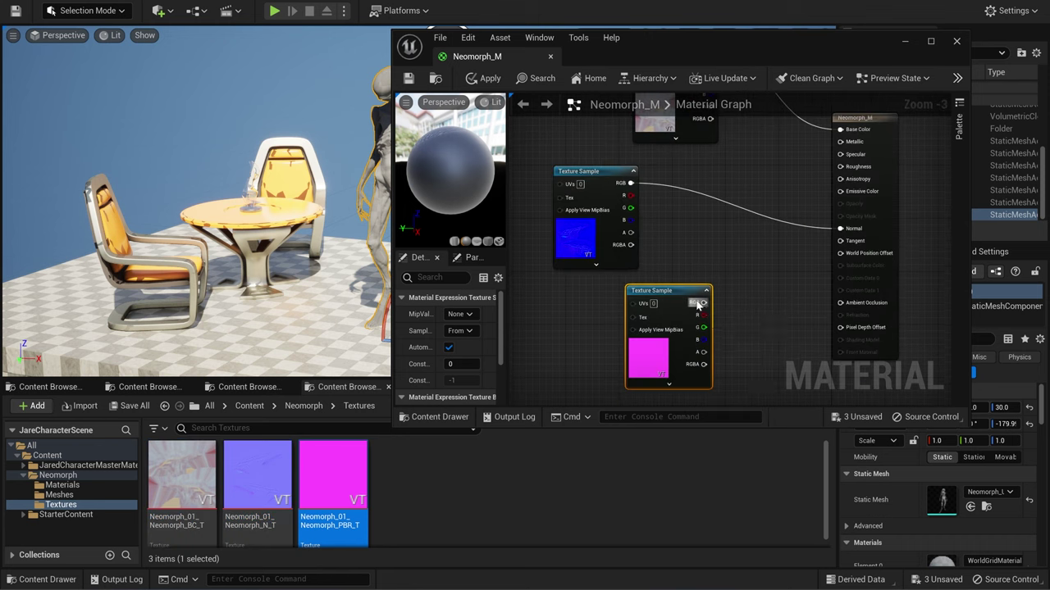
# - Connect the PBR texture's red channel to Ambient Occlusion and its green channel to Roughness
pyautogui.moveTo(703, 315); pyautogui.dragTo(840, 304)
pyautogui.moveTo(704, 328); pyautogui.dragTo(716, 330)
pyautogui.moveTo(838, 172); pyautogui.dragTo(839, 168)
# - Add a Constant node wired to Metallic, and save and close the Neomorph_M material
pyautogui.rightClick(750, 170)
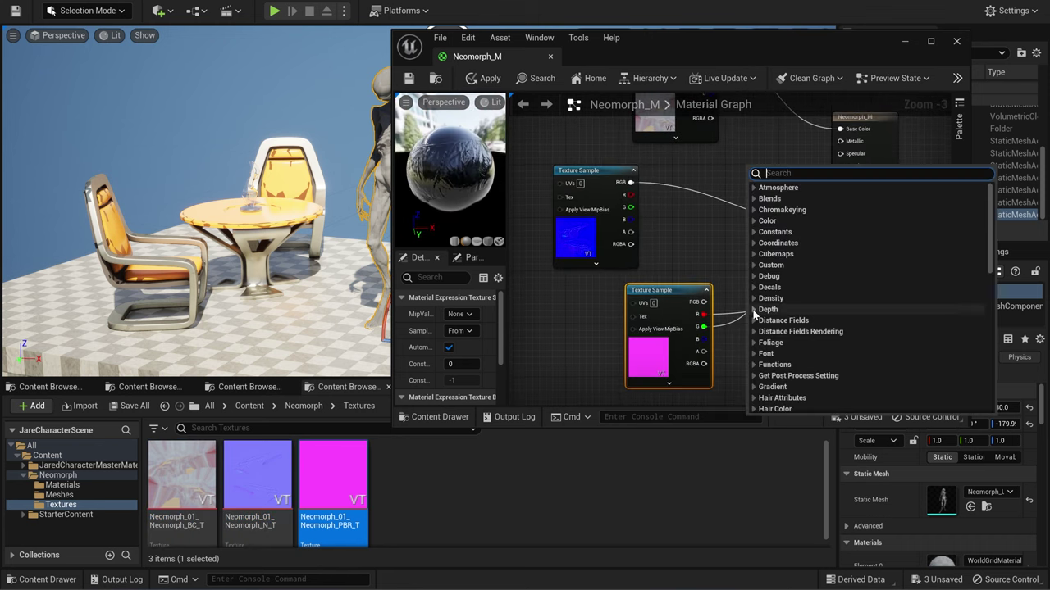
pyautogui.write('const')
pyautogui.press('Return')
pyautogui.moveTo(754, 315); pyautogui.dragTo(713, 374, button='right')
pyautogui.moveTo(715, 225); pyautogui.dragTo(683, 216)
pyautogui.moveTo(720, 229); pyautogui.dragTo(800, 201)
pyautogui.click(409, 79)
pyautogui.click(956, 41)
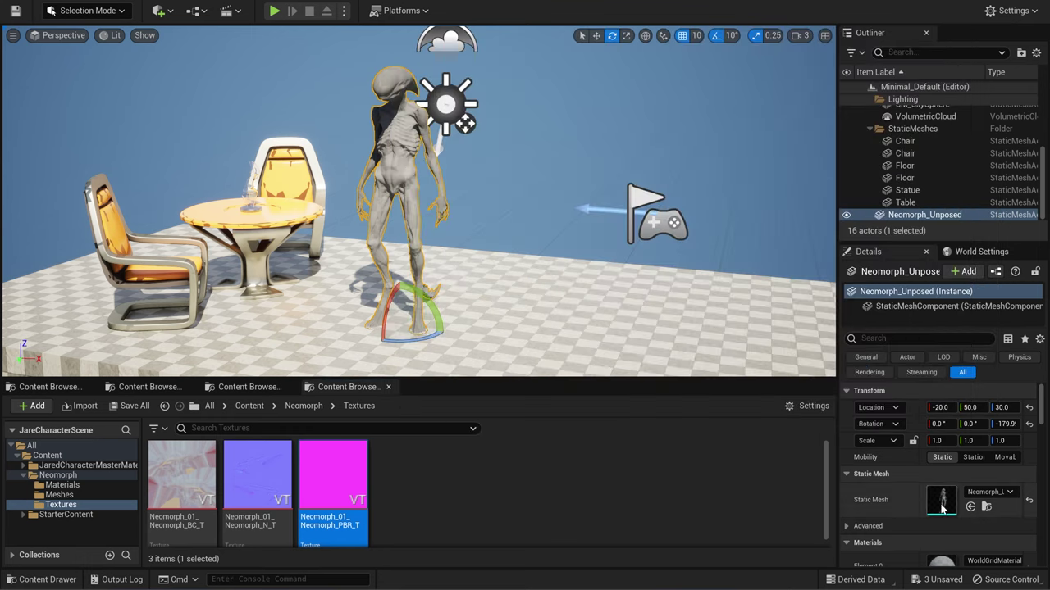
# - Assign Neomorph_M from the Materials folder to the Neomorph_Unposed mesh's Element 0 material slot and view the character in the scene
pyautogui.scroll(-3, 943, 492)
pyautogui.click(255, 389)
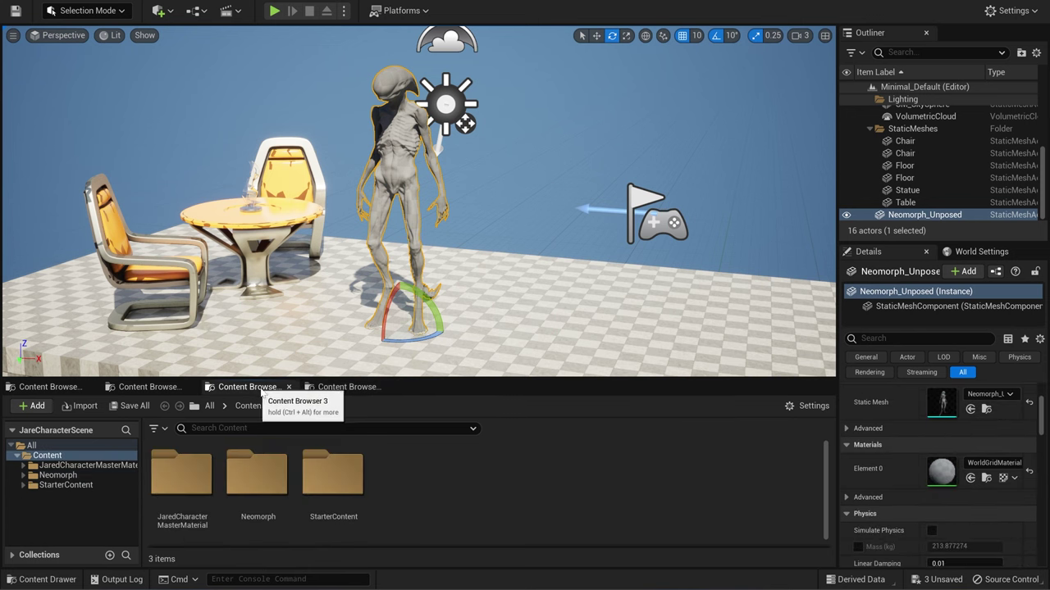
pyautogui.doubleClick(256, 474)
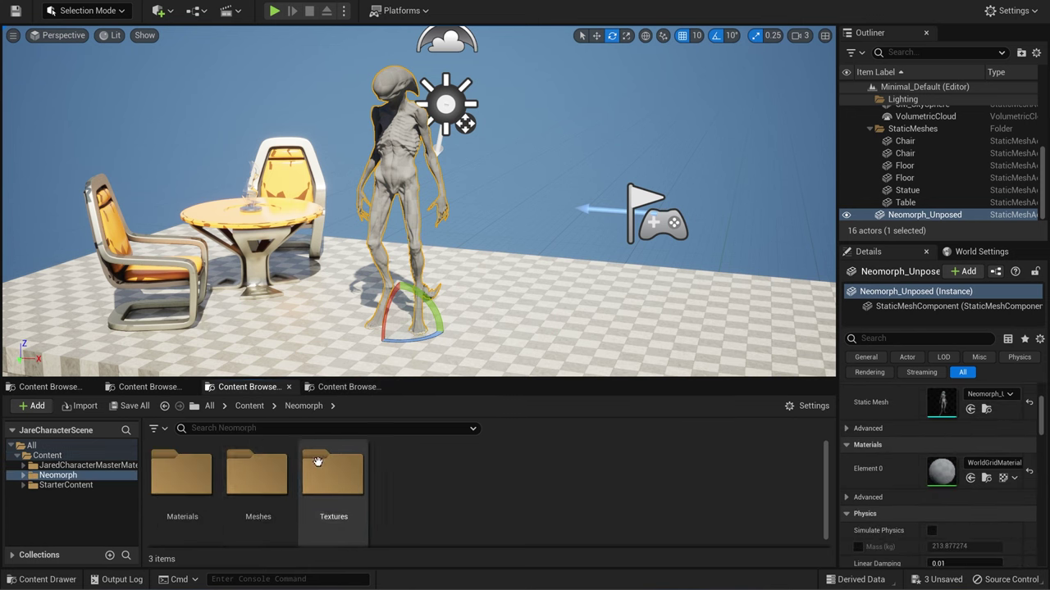
pyautogui.click(209, 478)
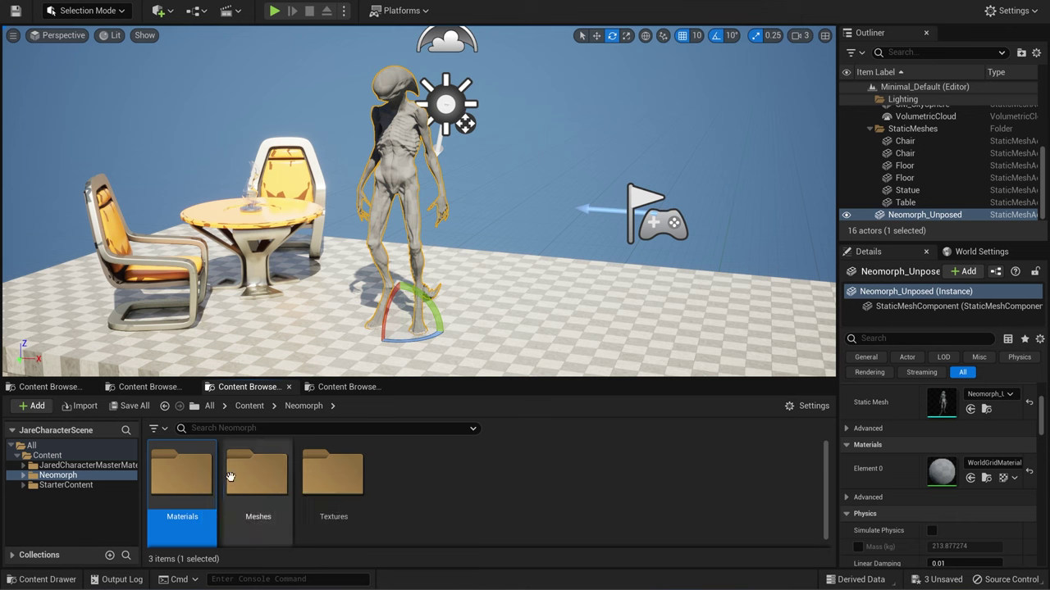
pyautogui.doubleClick(182, 475)
pyautogui.moveTo(182, 475); pyautogui.dragTo(947, 479)
pyautogui.moveTo(364, 179); pyautogui.dragTo(310, 184, button='right')
pyautogui.press('w')
pyautogui.press('w')
pyautogui.press('s')
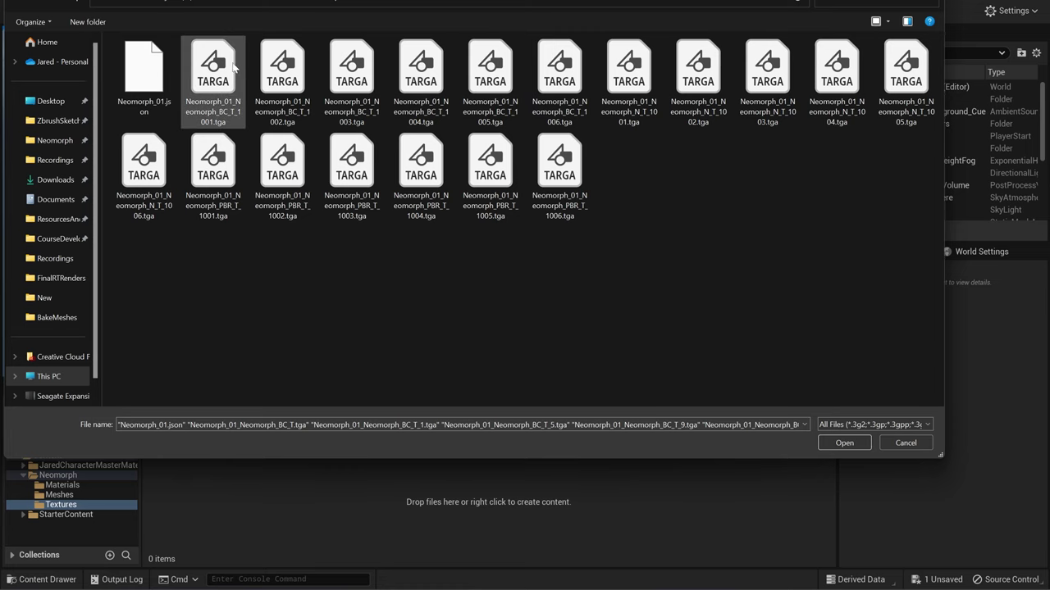
# - Import the BC_T_1001, N_T_1001 and PBR_T_1001 Neomorph targa files into the Textures folder as UDIM virtual textures
pyautogui.click(226, 54)
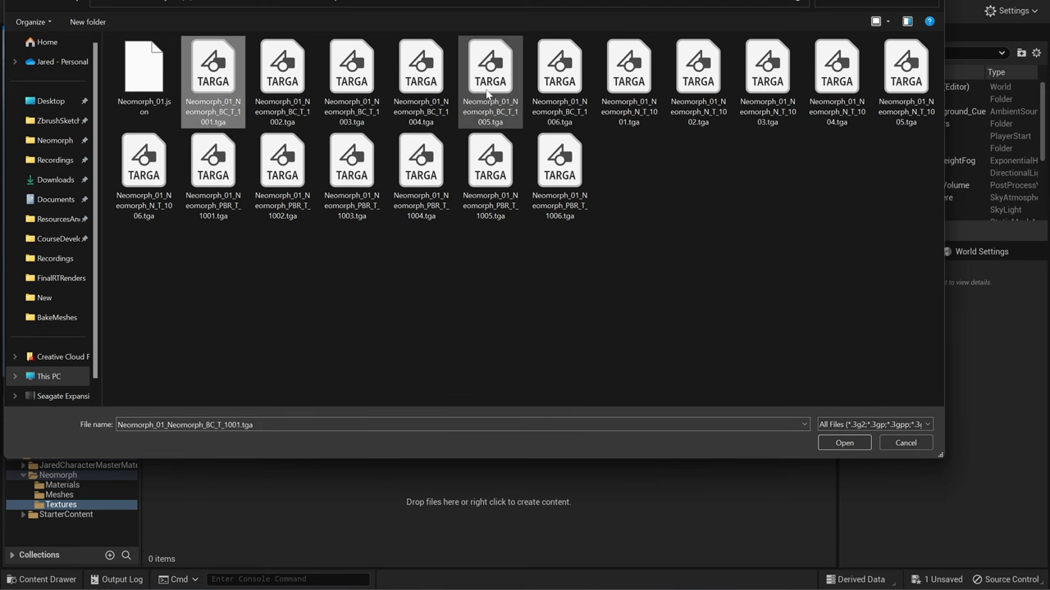
pyautogui.keyDown('ctrl'); pyautogui.click(632, 72); pyautogui.keyUp('ctrl')
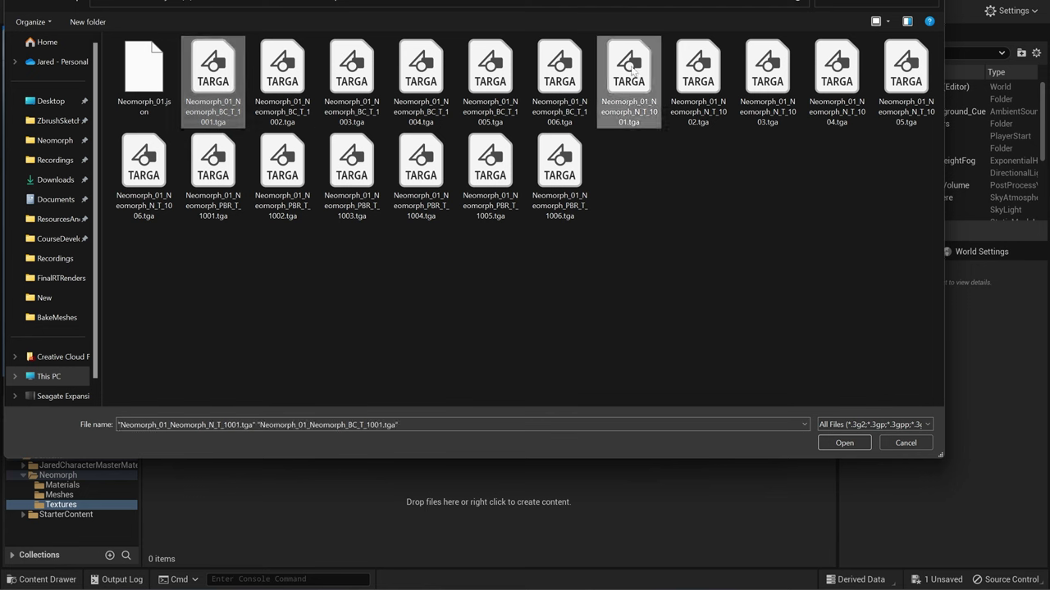
pyautogui.keyDown('ctrl'); pyautogui.click(235, 184); pyautogui.keyUp('ctrl')
pyautogui.click(844, 443)
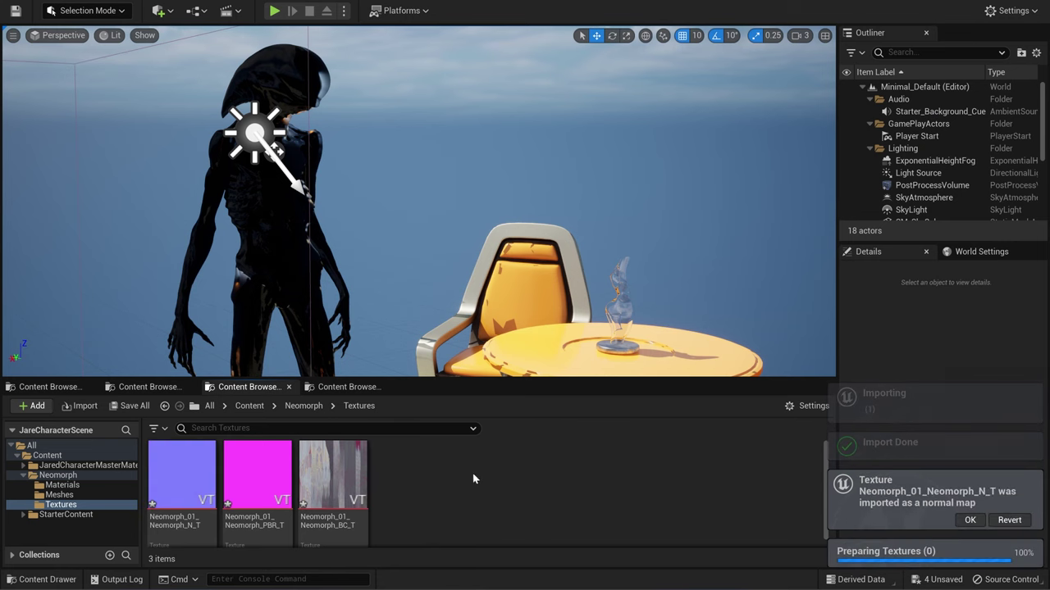
# - Save the three imported Neomorph textures and open the base color texture for inspection
pyautogui.click(349, 492)
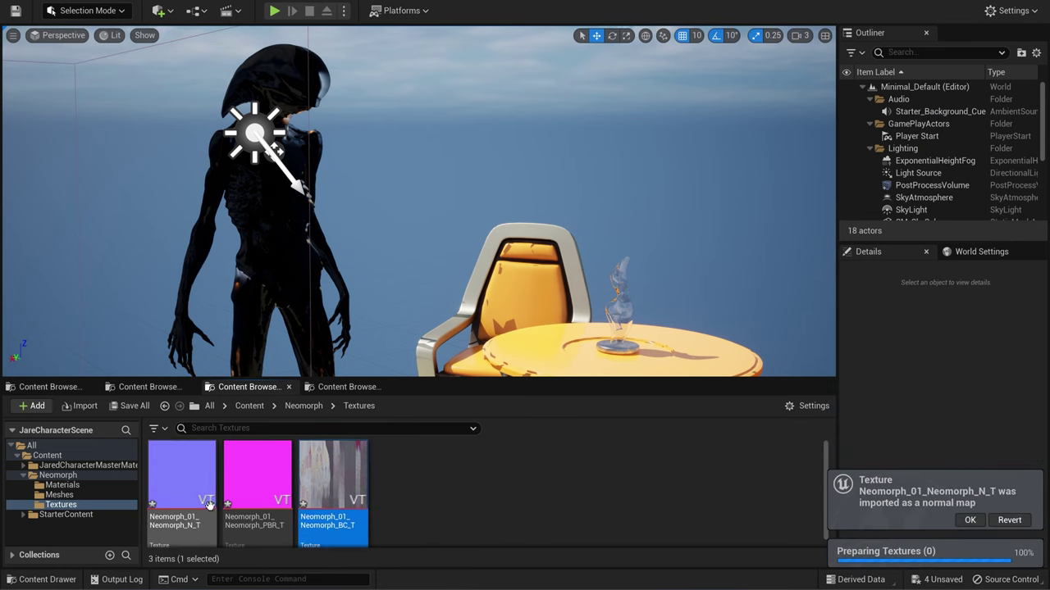
pyautogui.keyDown('shift'); pyautogui.click(200, 487); pyautogui.keyUp('shift')
pyautogui.rightClick(200, 487)
pyautogui.click(238, 287)
pyautogui.doubleClick(340, 487)
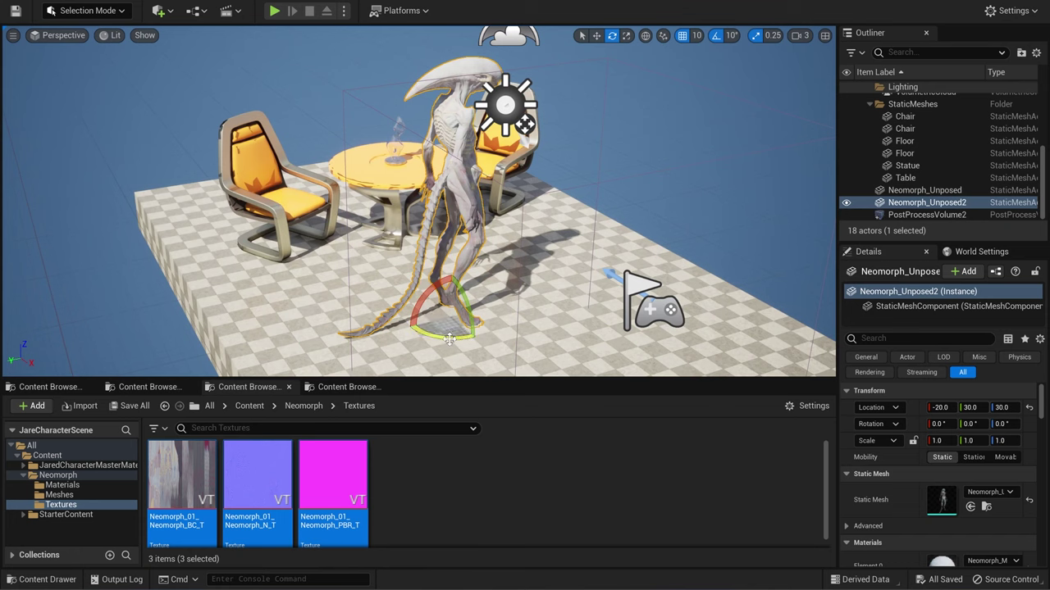
# - Rotate the Neomorph_Unposed2 mesh about 180° around its vertical axis
pyautogui.moveTo(449, 339); pyautogui.dragTo(401, 338)
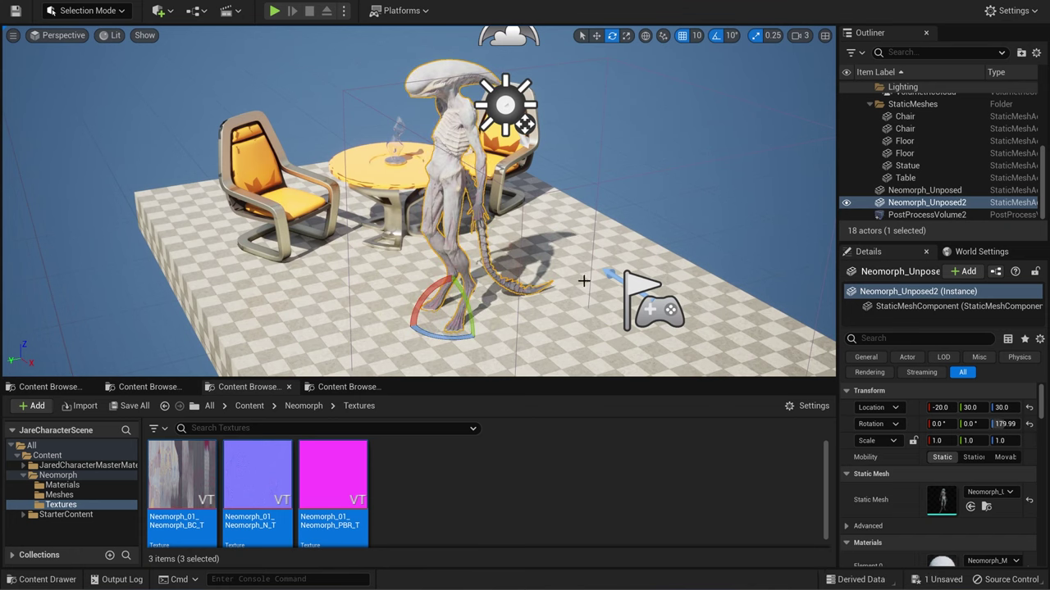
pyautogui.keyDown('alt'); pyautogui.moveTo(619, 226); pyautogui.dragTo(462, 243); pyautogui.keyUp('alt')
pyautogui.scroll(5, 462, 243)
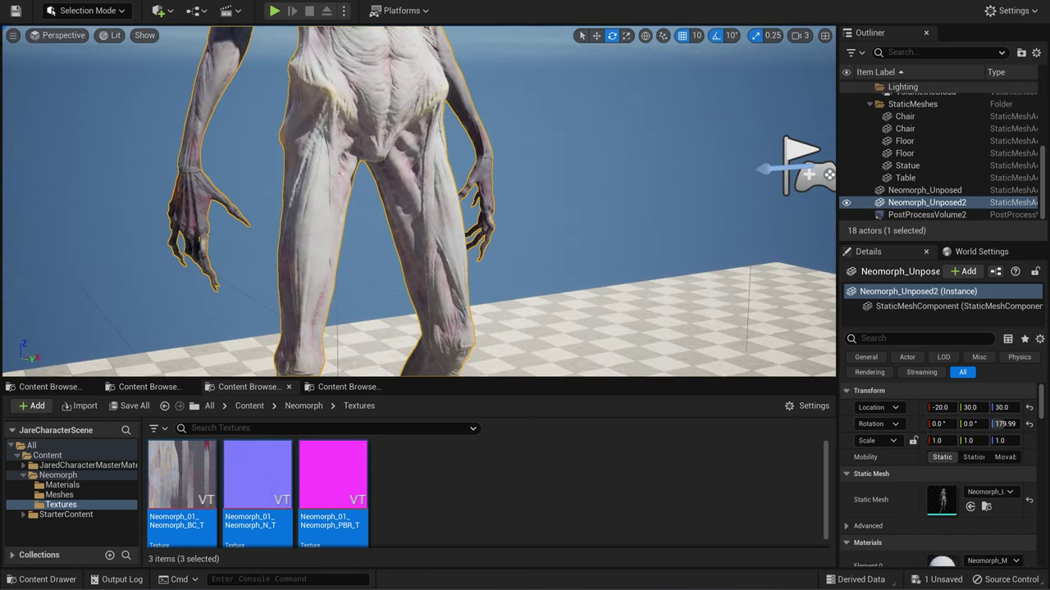
# - Examine the textured skin on the Neomorph's body and head up close, along with the normal map's source file details
pyautogui.keyDown('alt'); pyautogui.moveTo(461, 244); pyautogui.dragTo(462, 345, button='middle'); pyautogui.keyUp('alt')
pyautogui.keyDown('alt'); pyautogui.moveTo(462, 243); pyautogui.dragTo(455, 217); pyautogui.keyUp('alt')
pyautogui.scroll(5, 455, 217)
pyautogui.keyDown('alt'); pyautogui.moveTo(455, 217); pyautogui.dragTo(471, 283, button='middle'); pyautogui.keyUp('alt')
pyautogui.moveTo(472, 200)
pyautogui.mouseDown(button='right')
pyautogui.moveTo(477, 188)
pyautogui.moveTo(459, 190)
pyautogui.moveTo(439, 215)
pyautogui.moveTo(407, 187)
pyautogui.moveTo(471, 199)
pyautogui.mouseUp(button='right')
pyautogui.moveTo(244, 495)
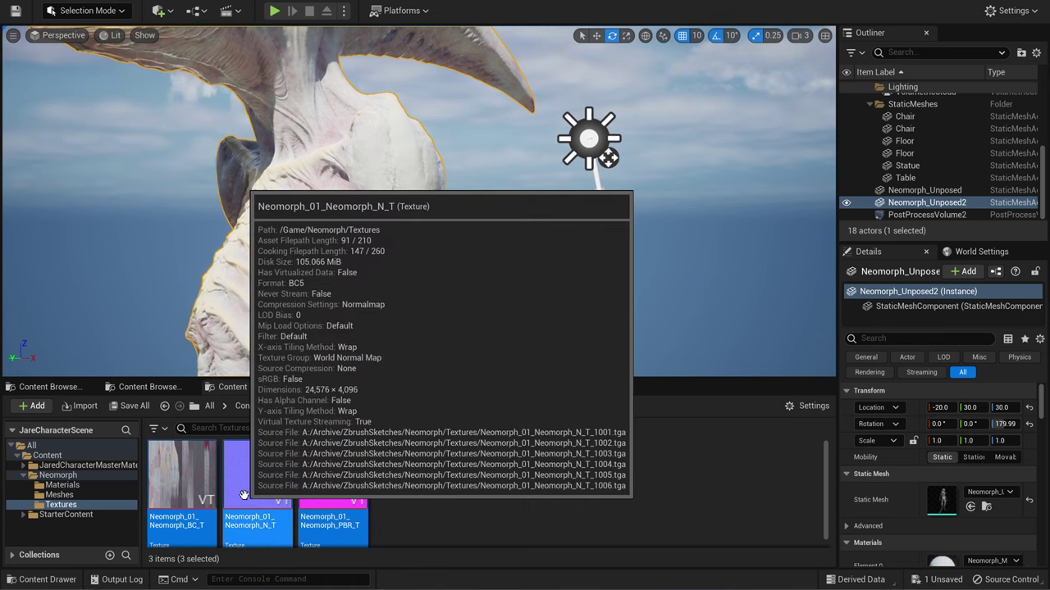
pyautogui.moveTo(372, 210); pyautogui.dragTo(571, 374, button='middle')
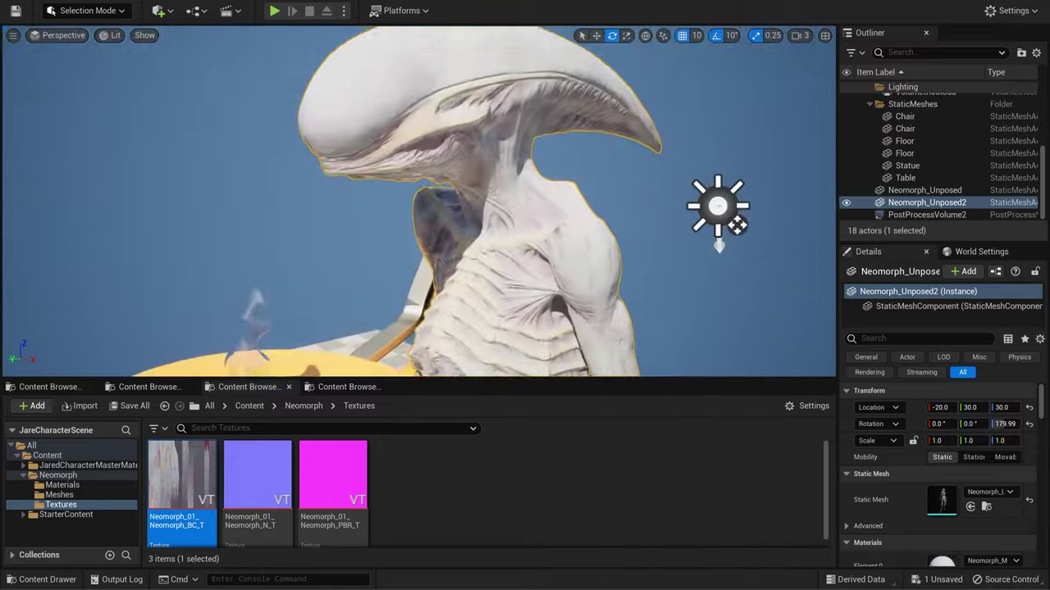
pyautogui.scroll(6, 379, 241)
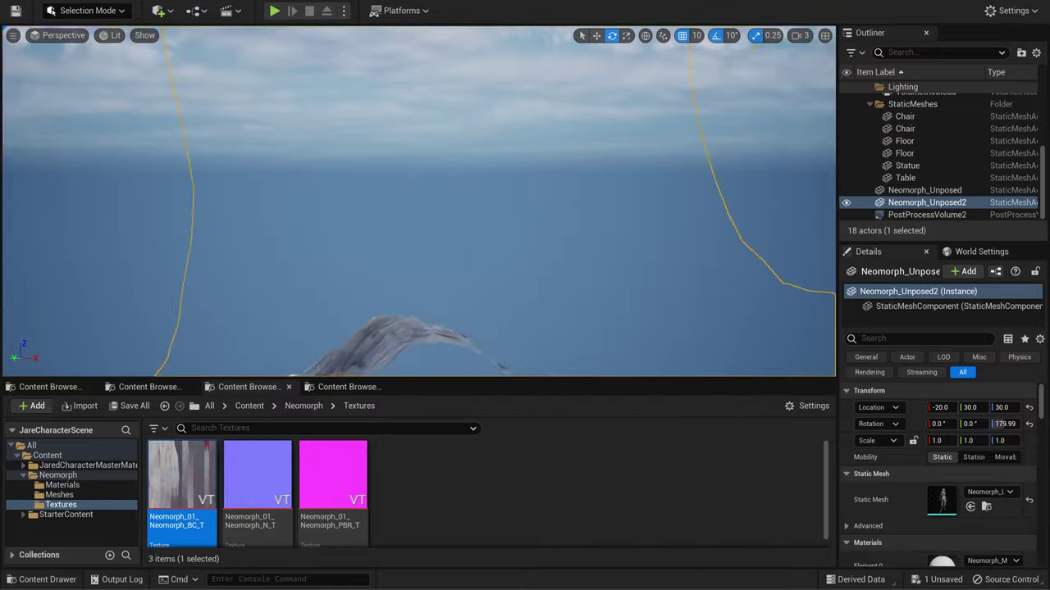
pyautogui.scroll(-4, 378, 242)
pyautogui.moveTo(379, 241)
pyautogui.mouseDown(button='right')
pyautogui.moveTo(385, 279)
pyautogui.moveTo(468, 254)
pyautogui.moveTo(394, 238)
pyautogui.mouseUp(button='right')
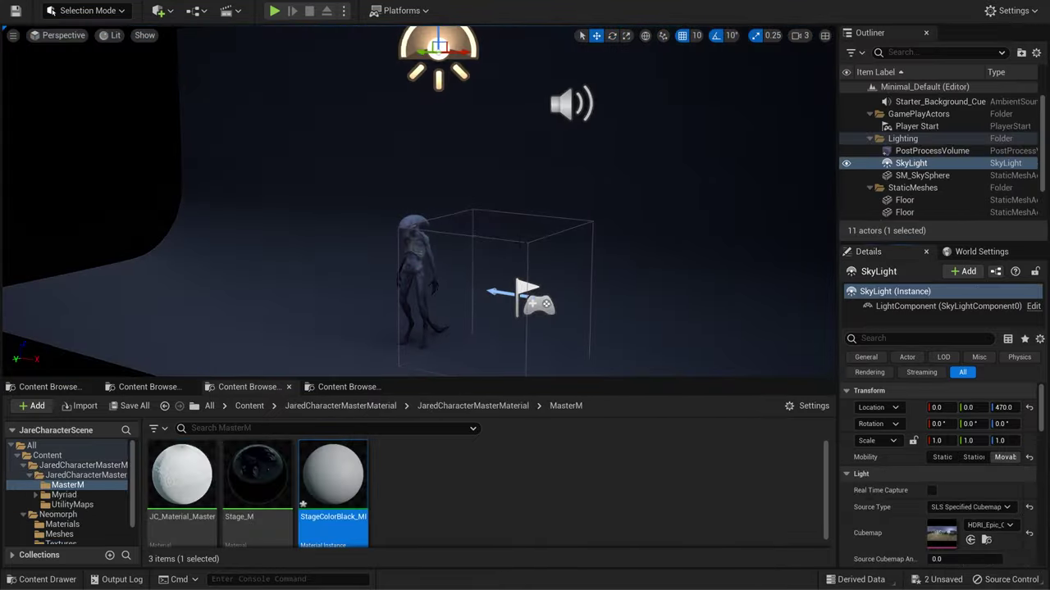
# - Rotate the RectLight to face the Neomorph on the stage and raise the light along the vertical axis
pyautogui.moveTo(418, 205); pyautogui.dragTo(353, 237, button='right')
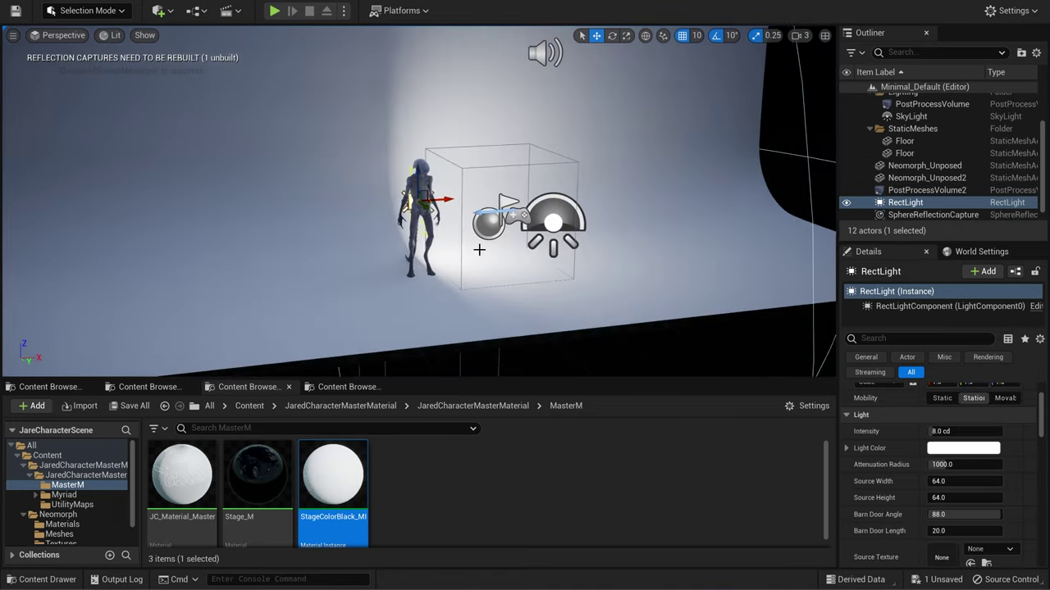
pyautogui.moveTo(611, 223); pyautogui.dragTo(611, 223, button='right')
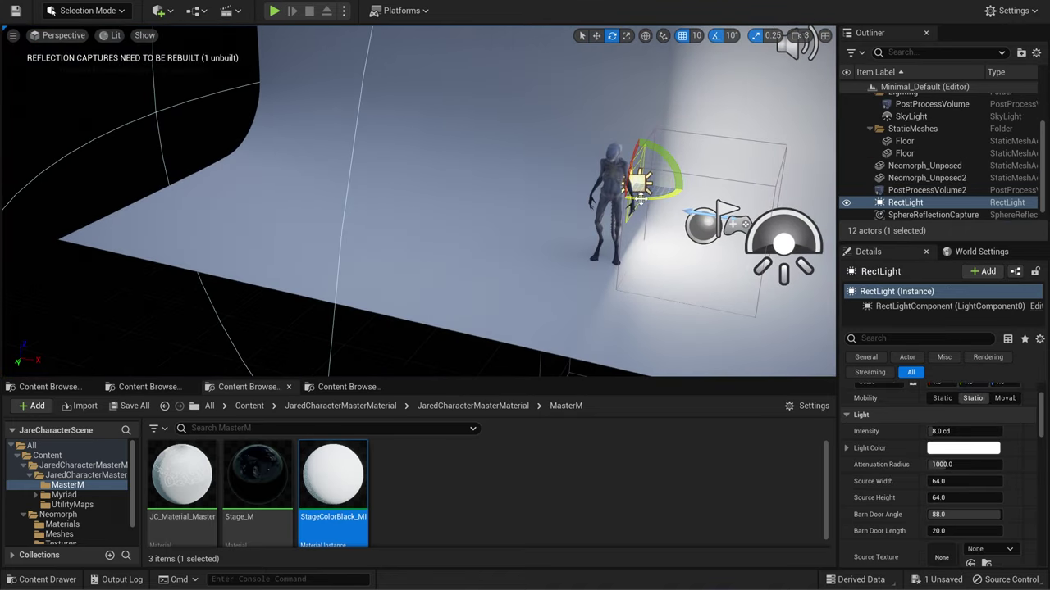
pyautogui.moveTo(643, 198); pyautogui.dragTo(576, 277)
pyautogui.moveTo(576, 277); pyautogui.dragTo(647, 242, button='right')
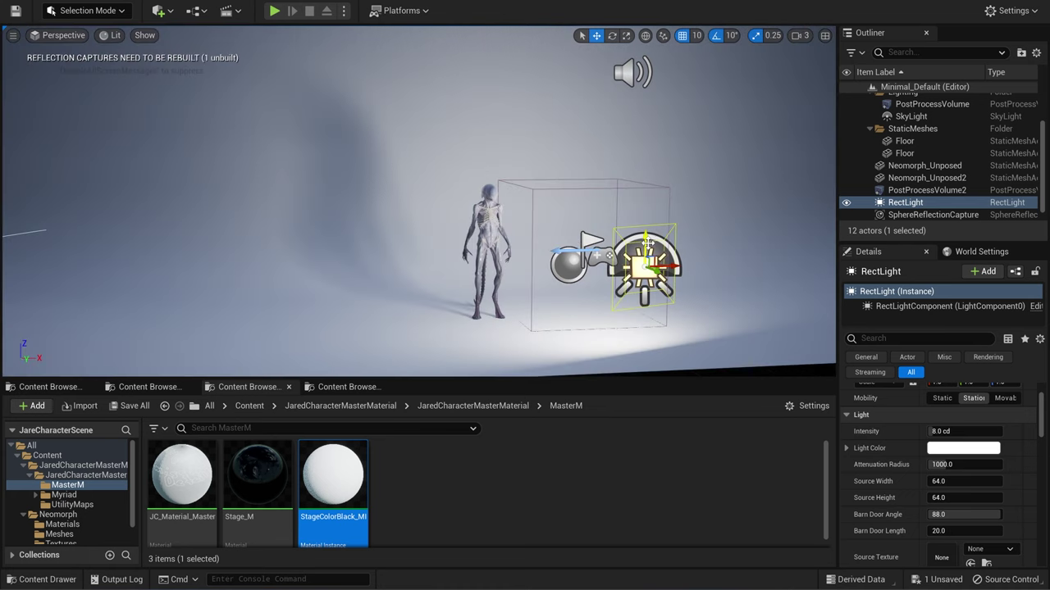
pyautogui.moveTo(646, 190); pyautogui.dragTo(641, 136)
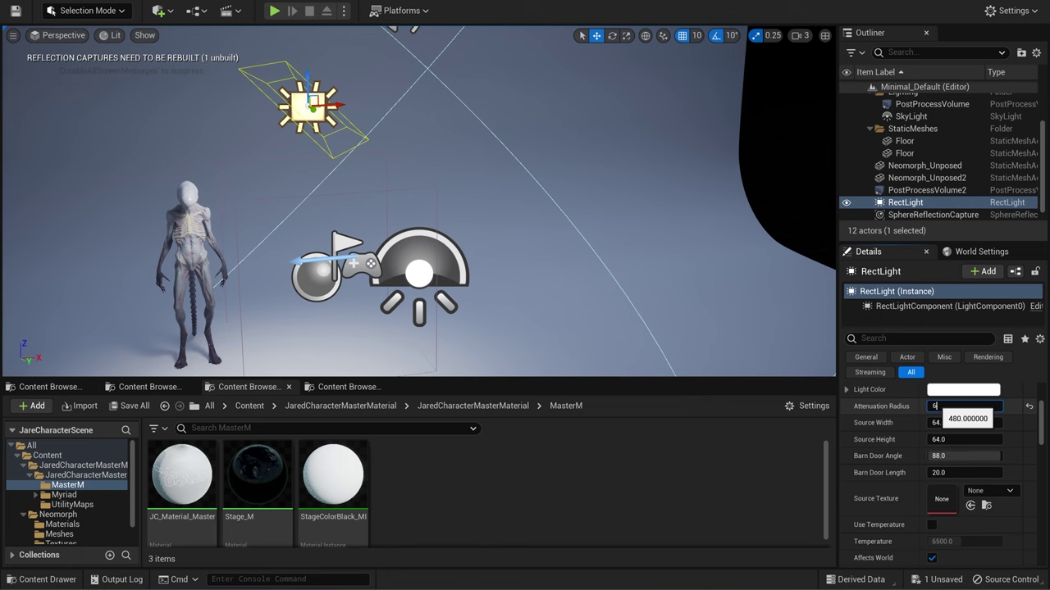
# - Set the RectLight's attenuation radius to 600
pyautogui.write('00')
pyautogui.press('Return')
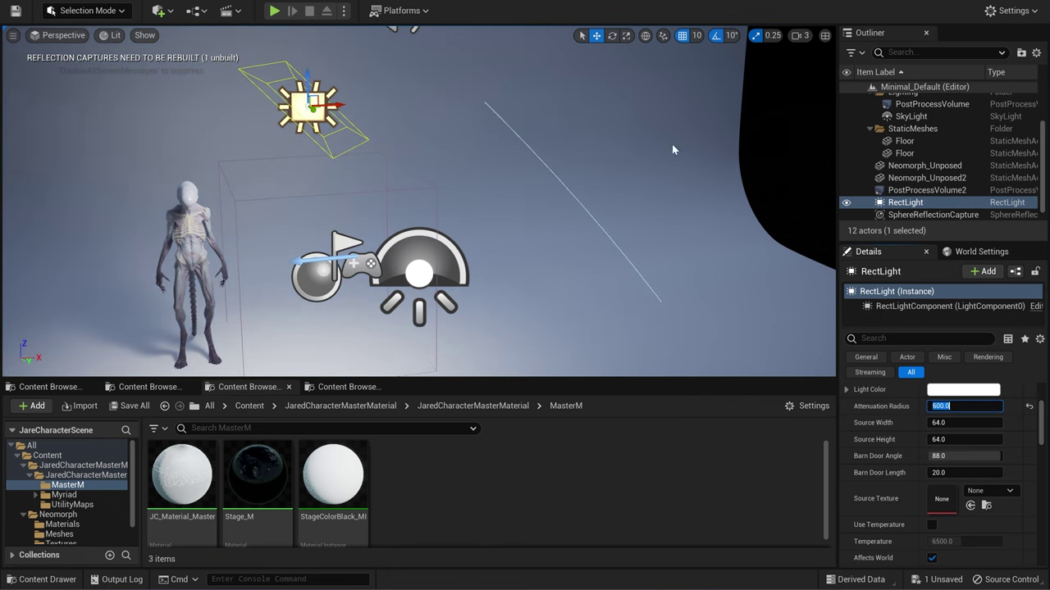